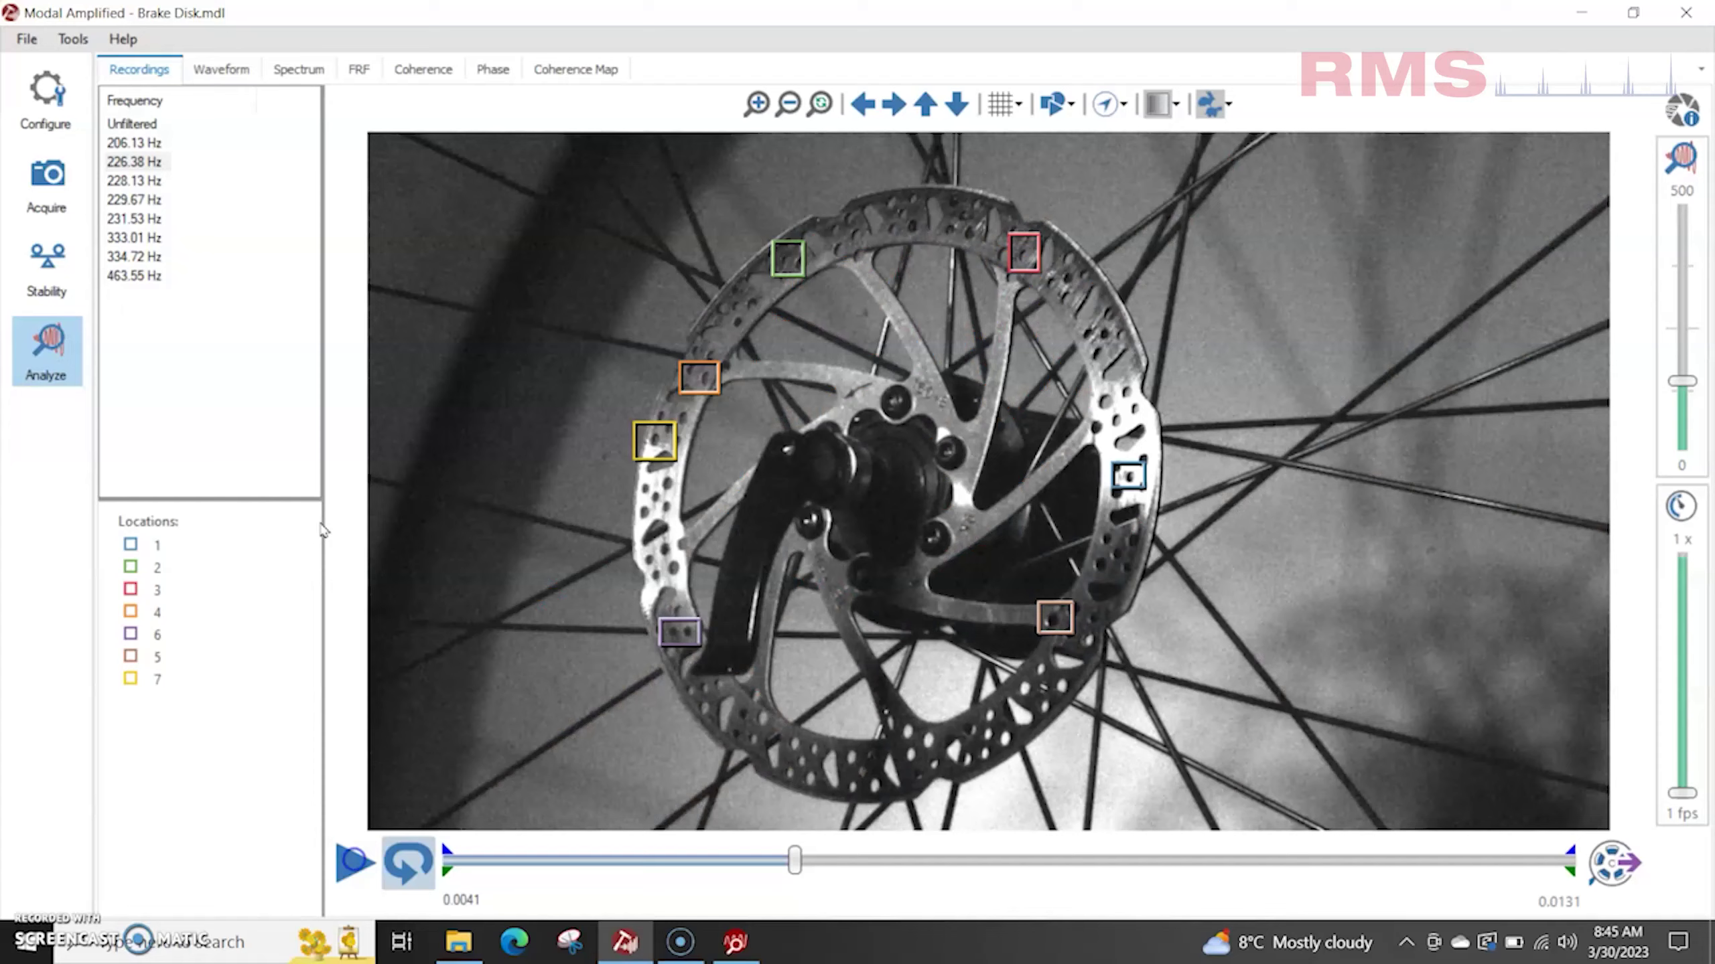
# Step: Play the brake disc's amplified motion at the 333.01 Hz mode
pyautogui.click(136, 238)
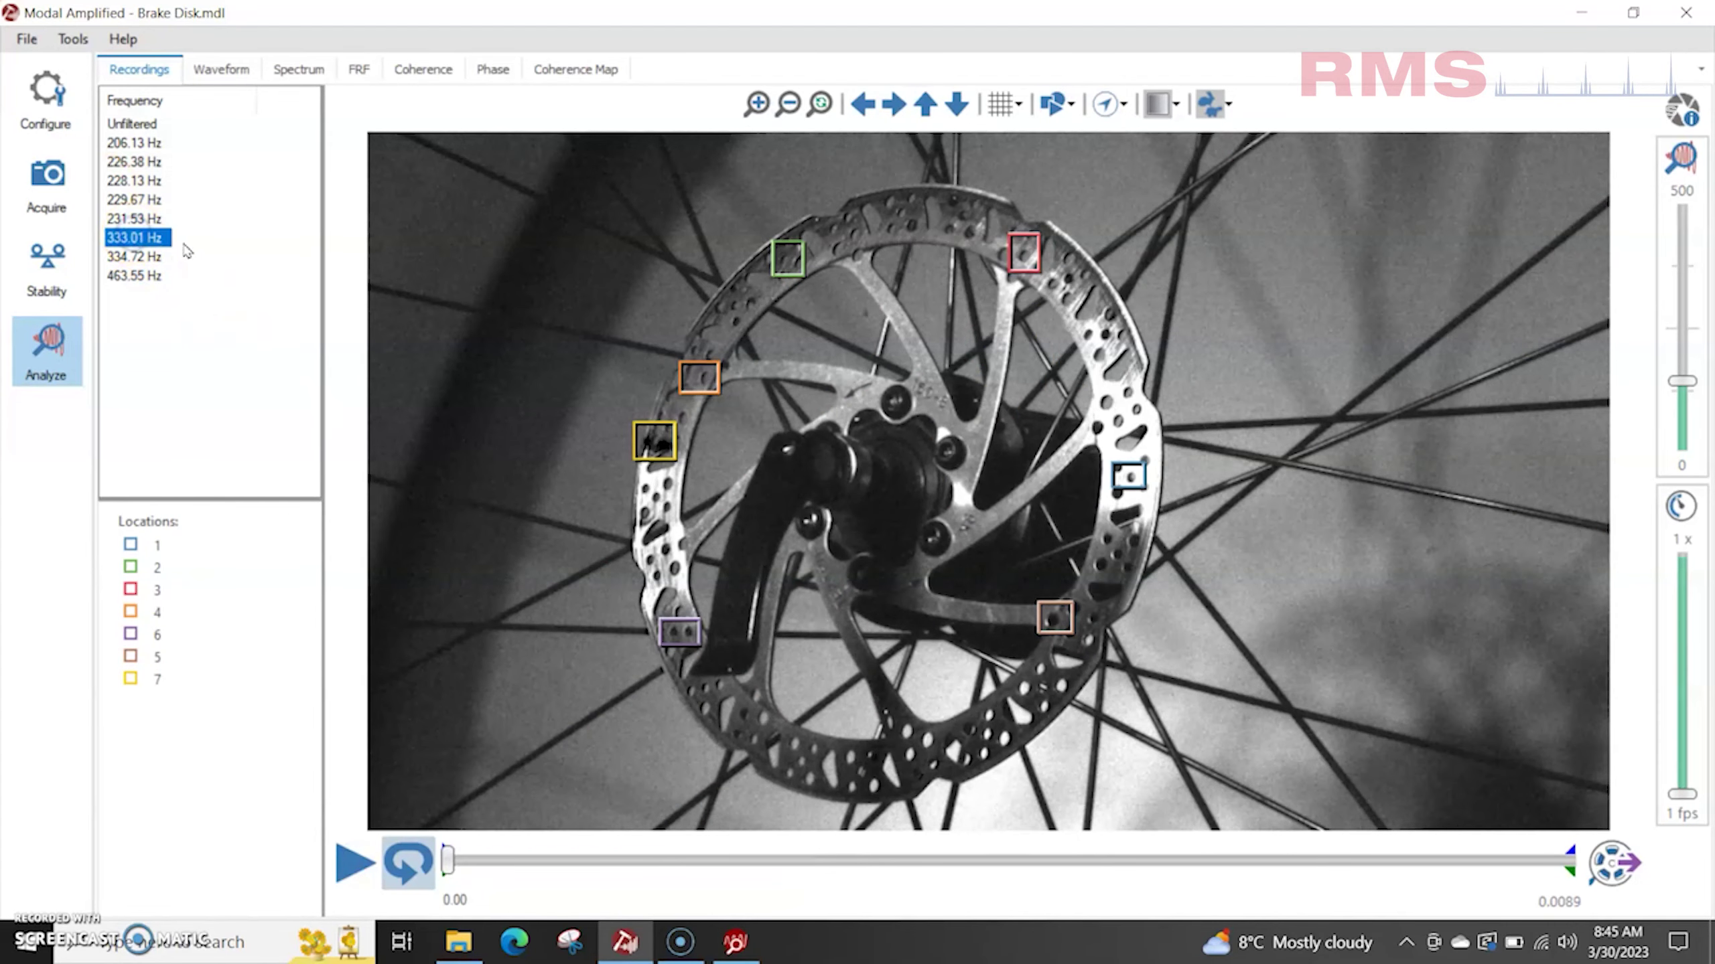
pyautogui.click(347, 866)
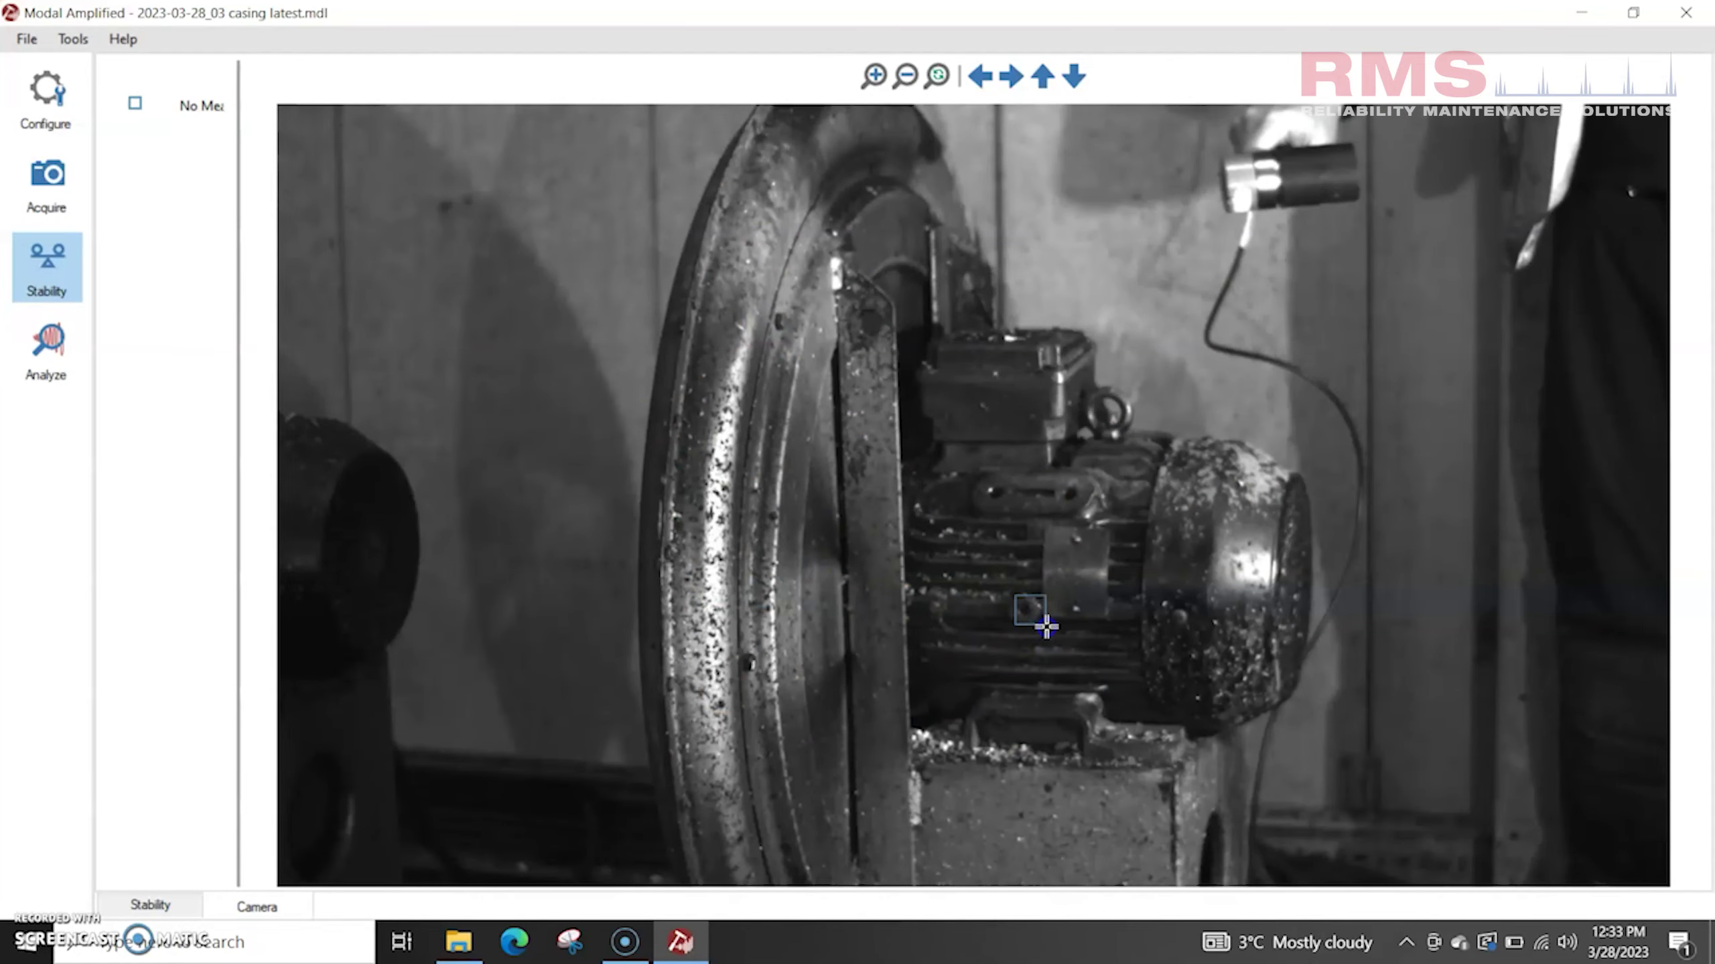
# Step: Mark two measurement points on the motor casing and run the stability calculation
pyautogui.click(1075, 424)
pyautogui.moveTo(1058, 484); pyautogui.dragTo(1106, 513)
pyautogui.click(191, 898)
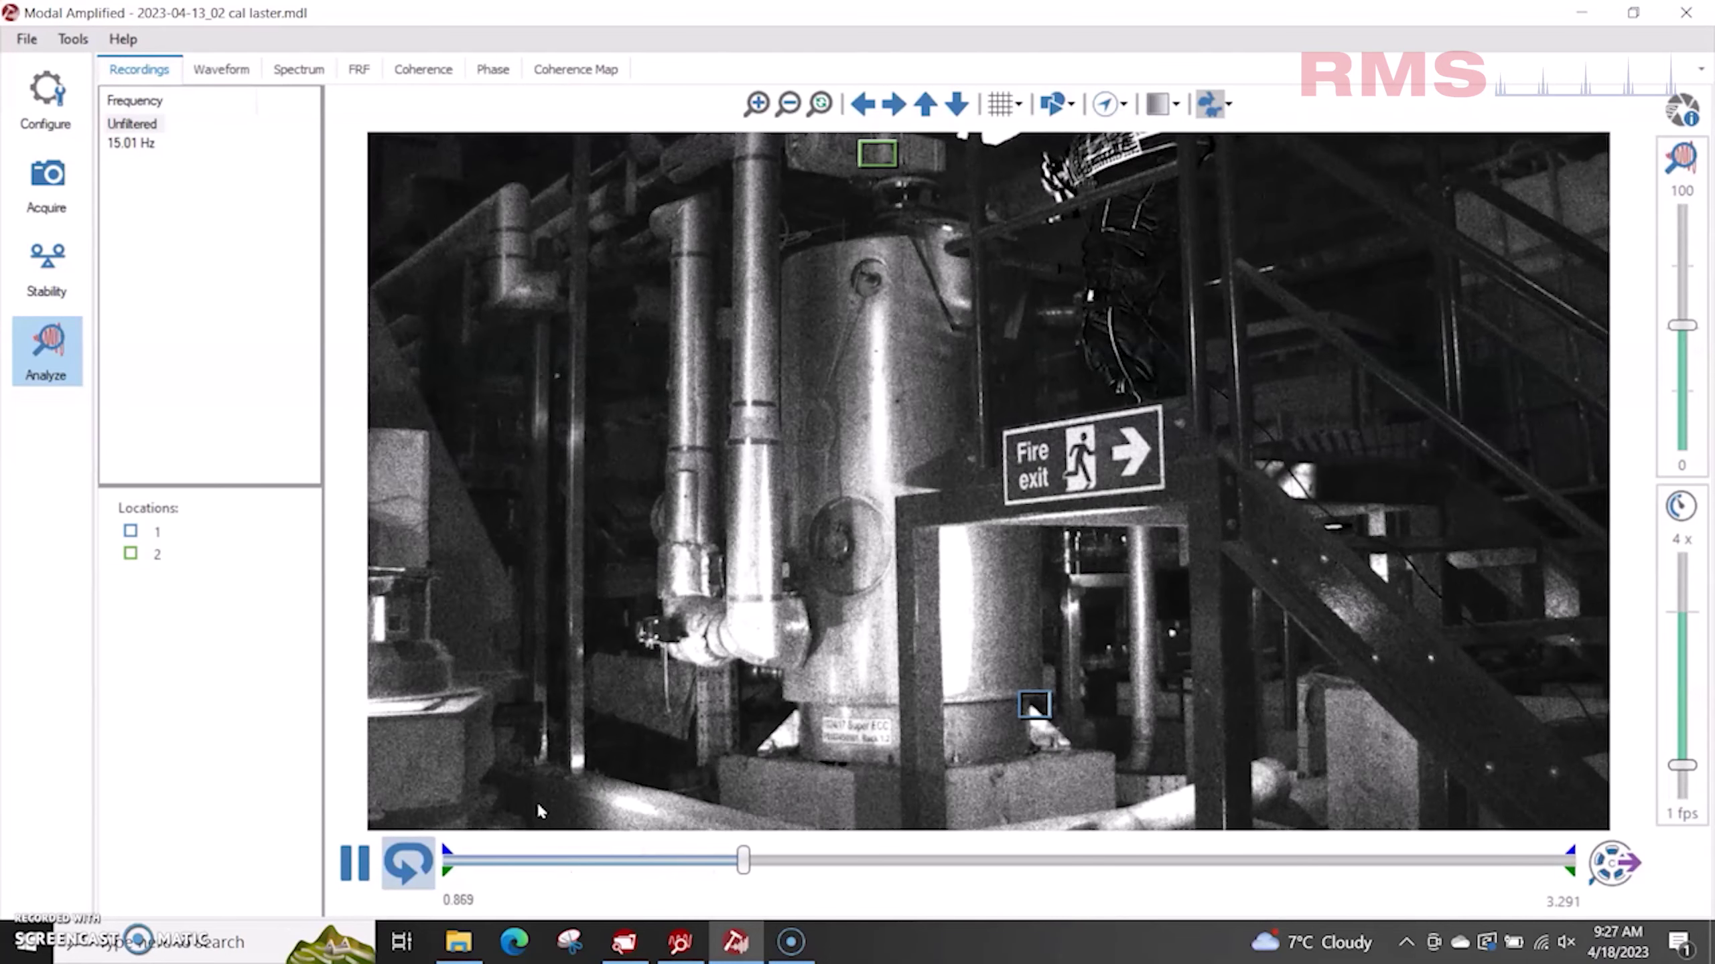
# Step: Inspect the FRF peak near 15 Hz, then view its phase plot in degrees
pyautogui.click(351, 70)
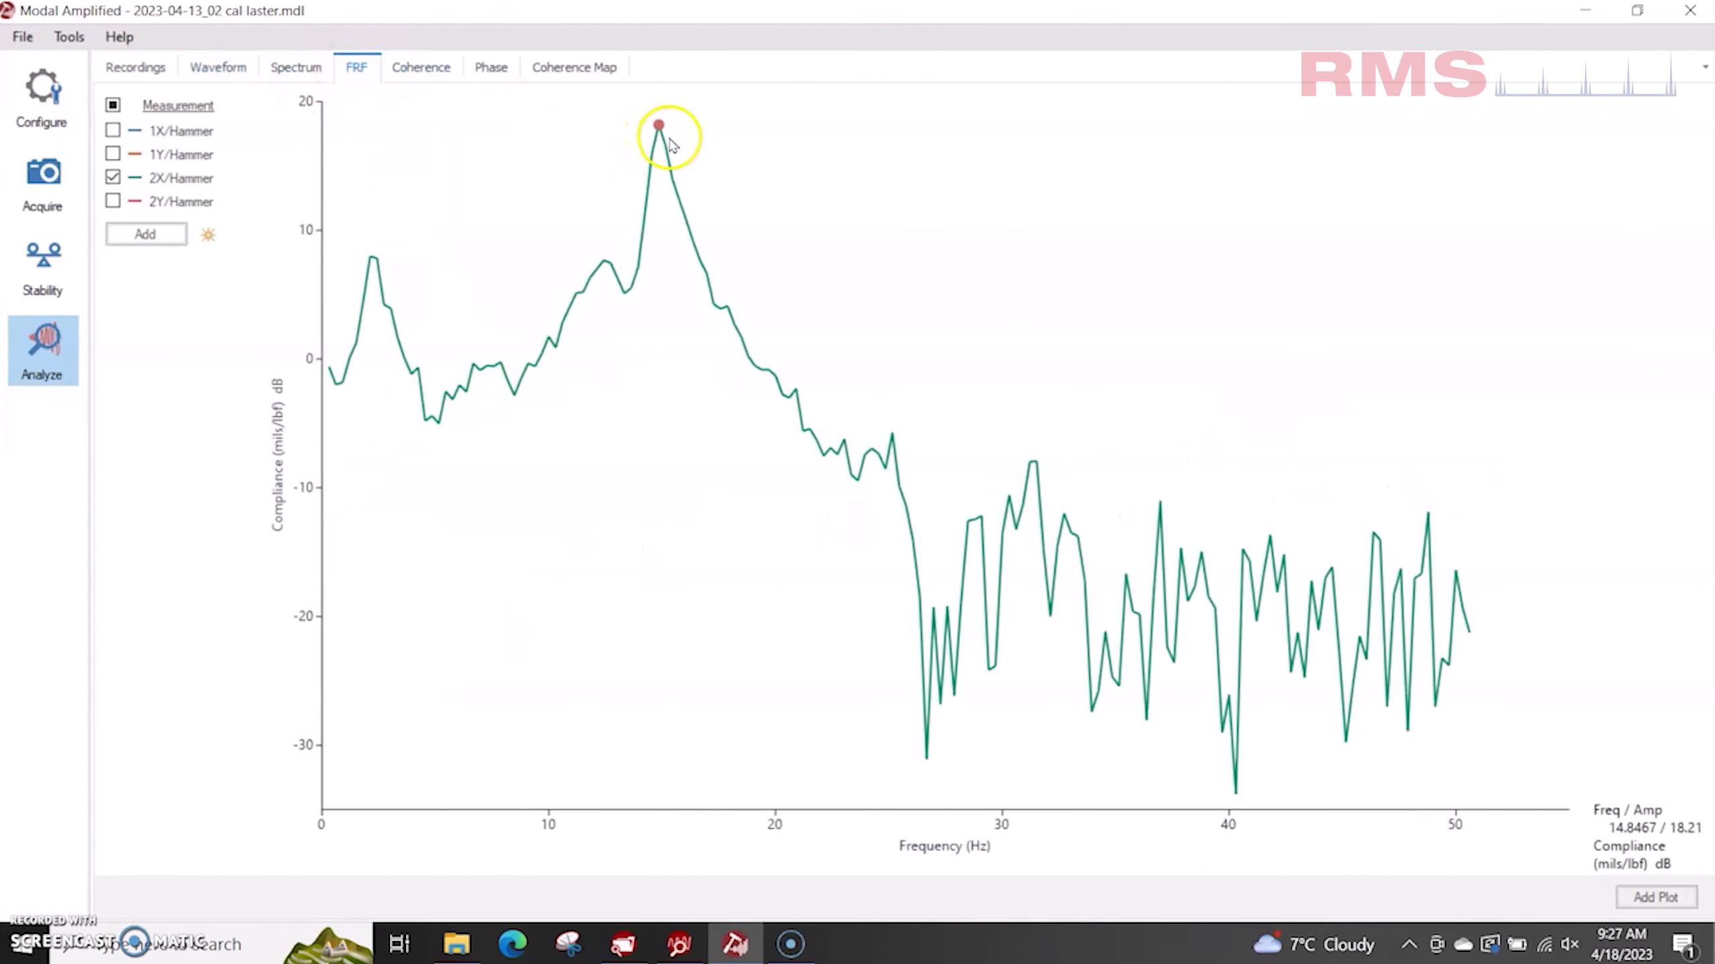
pyautogui.click(491, 67)
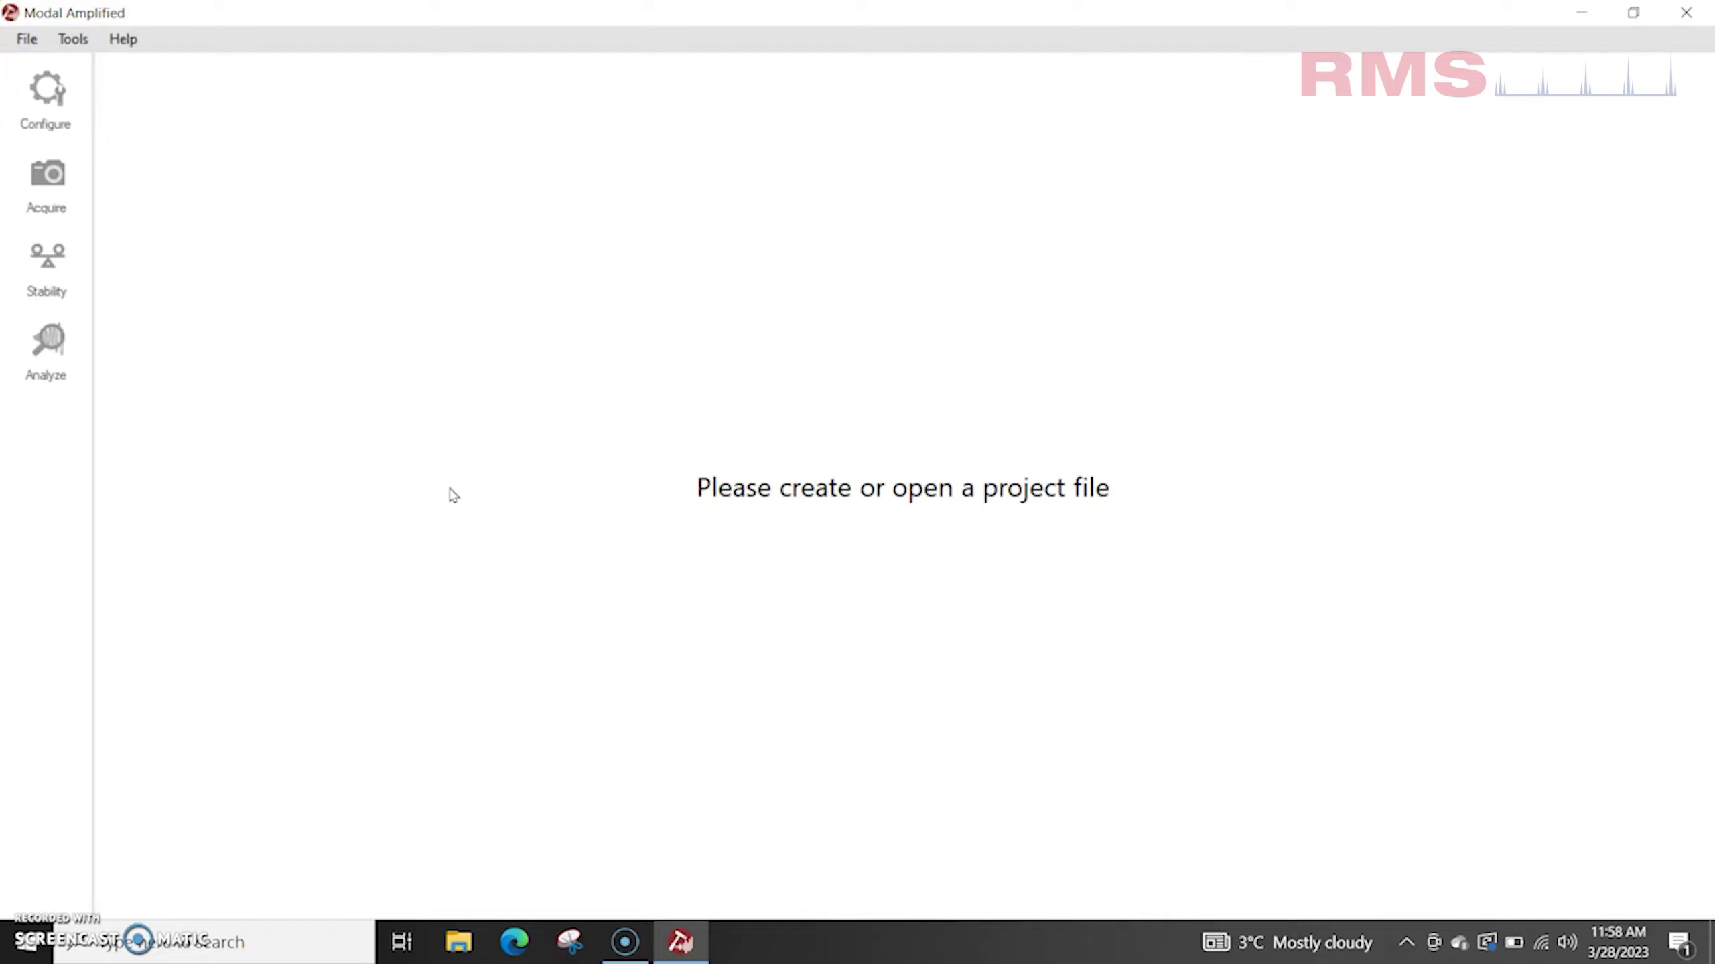
# Step: Create a new Impact project named '2023-03-28_02 fans'
pyautogui.click(26, 39)
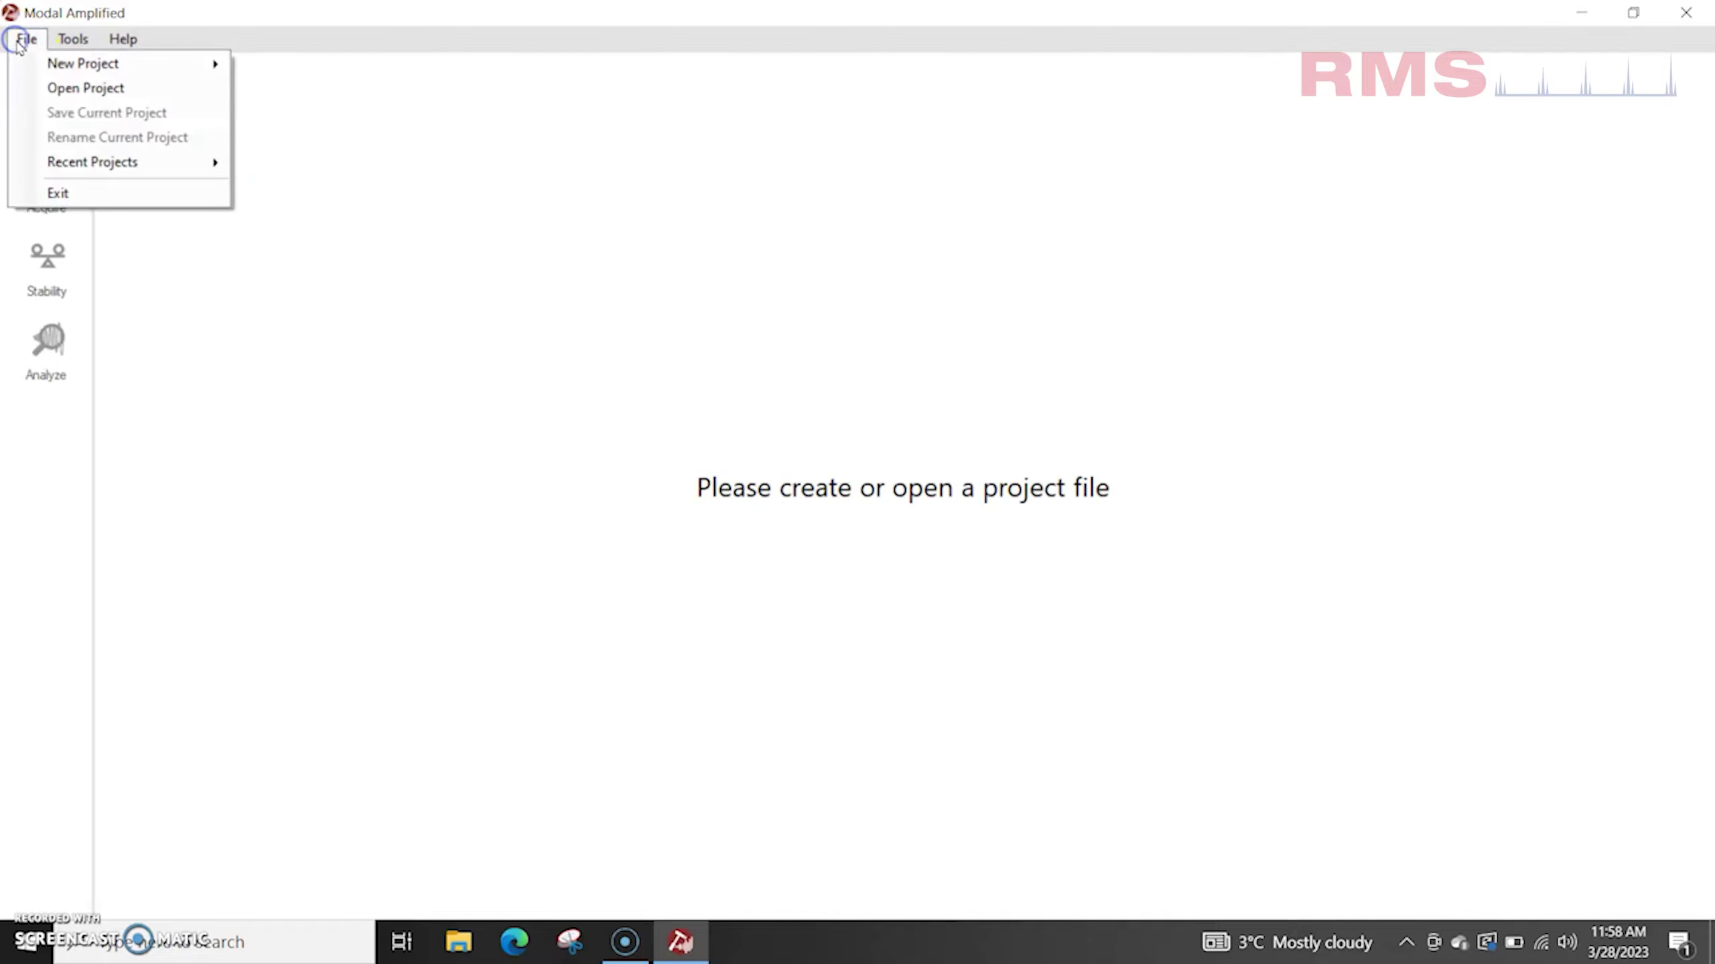
pyautogui.moveTo(158, 69)
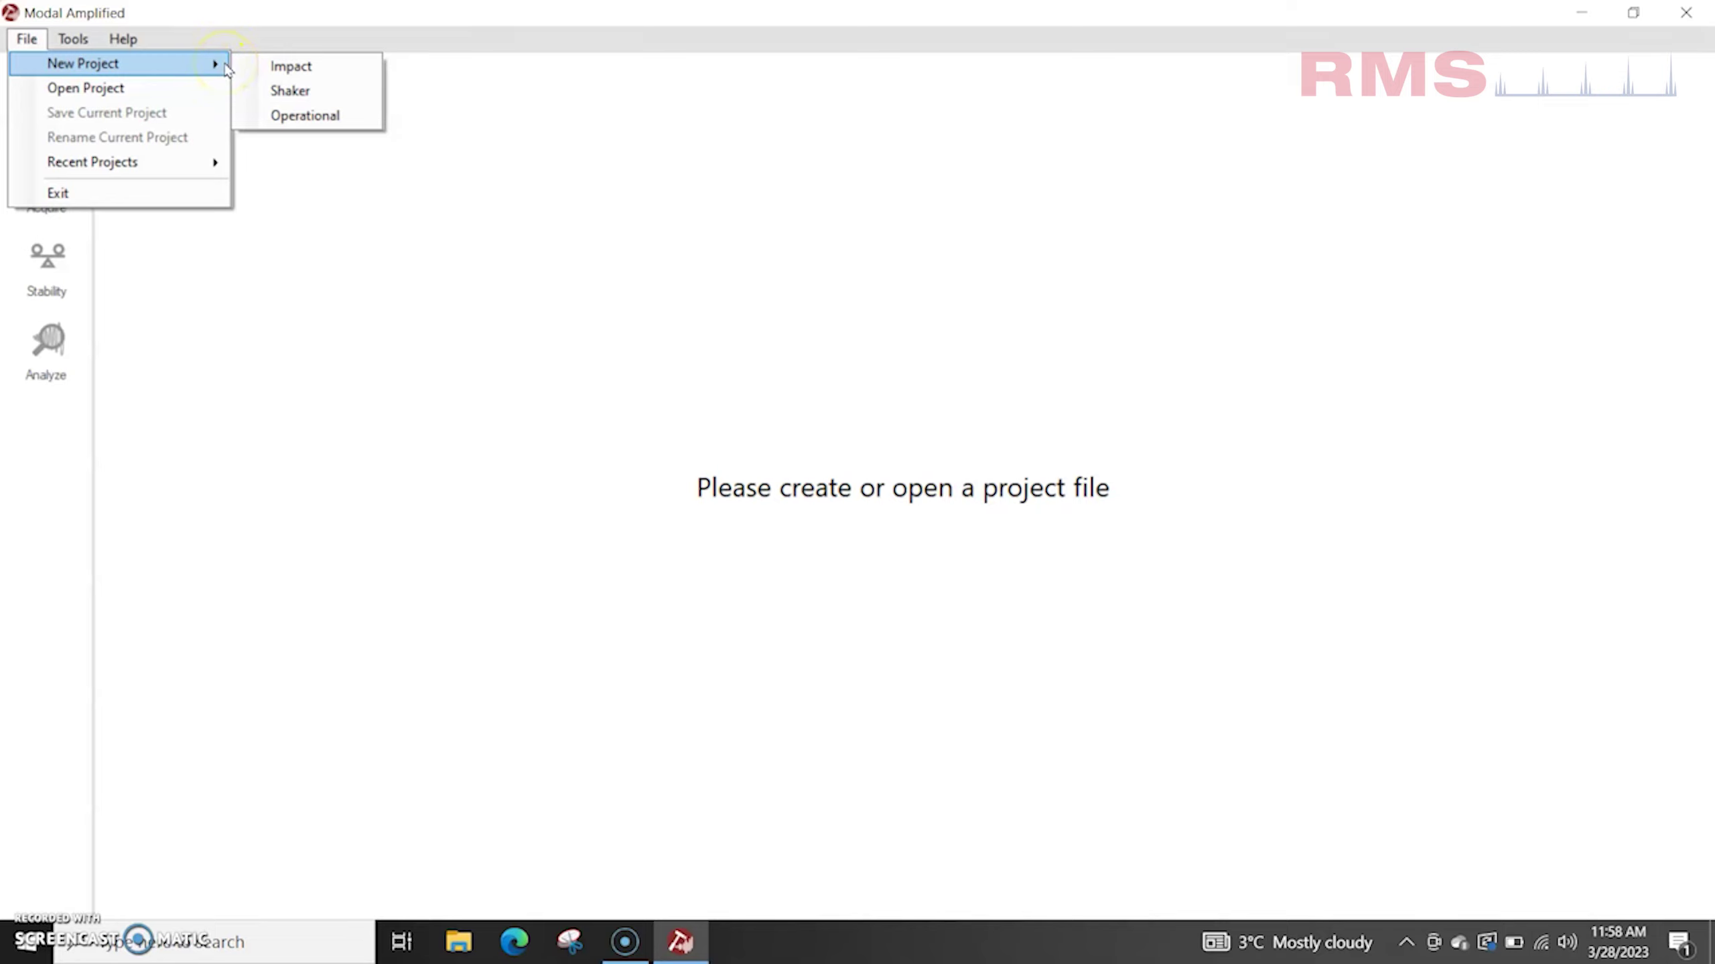
pyautogui.click(256, 71)
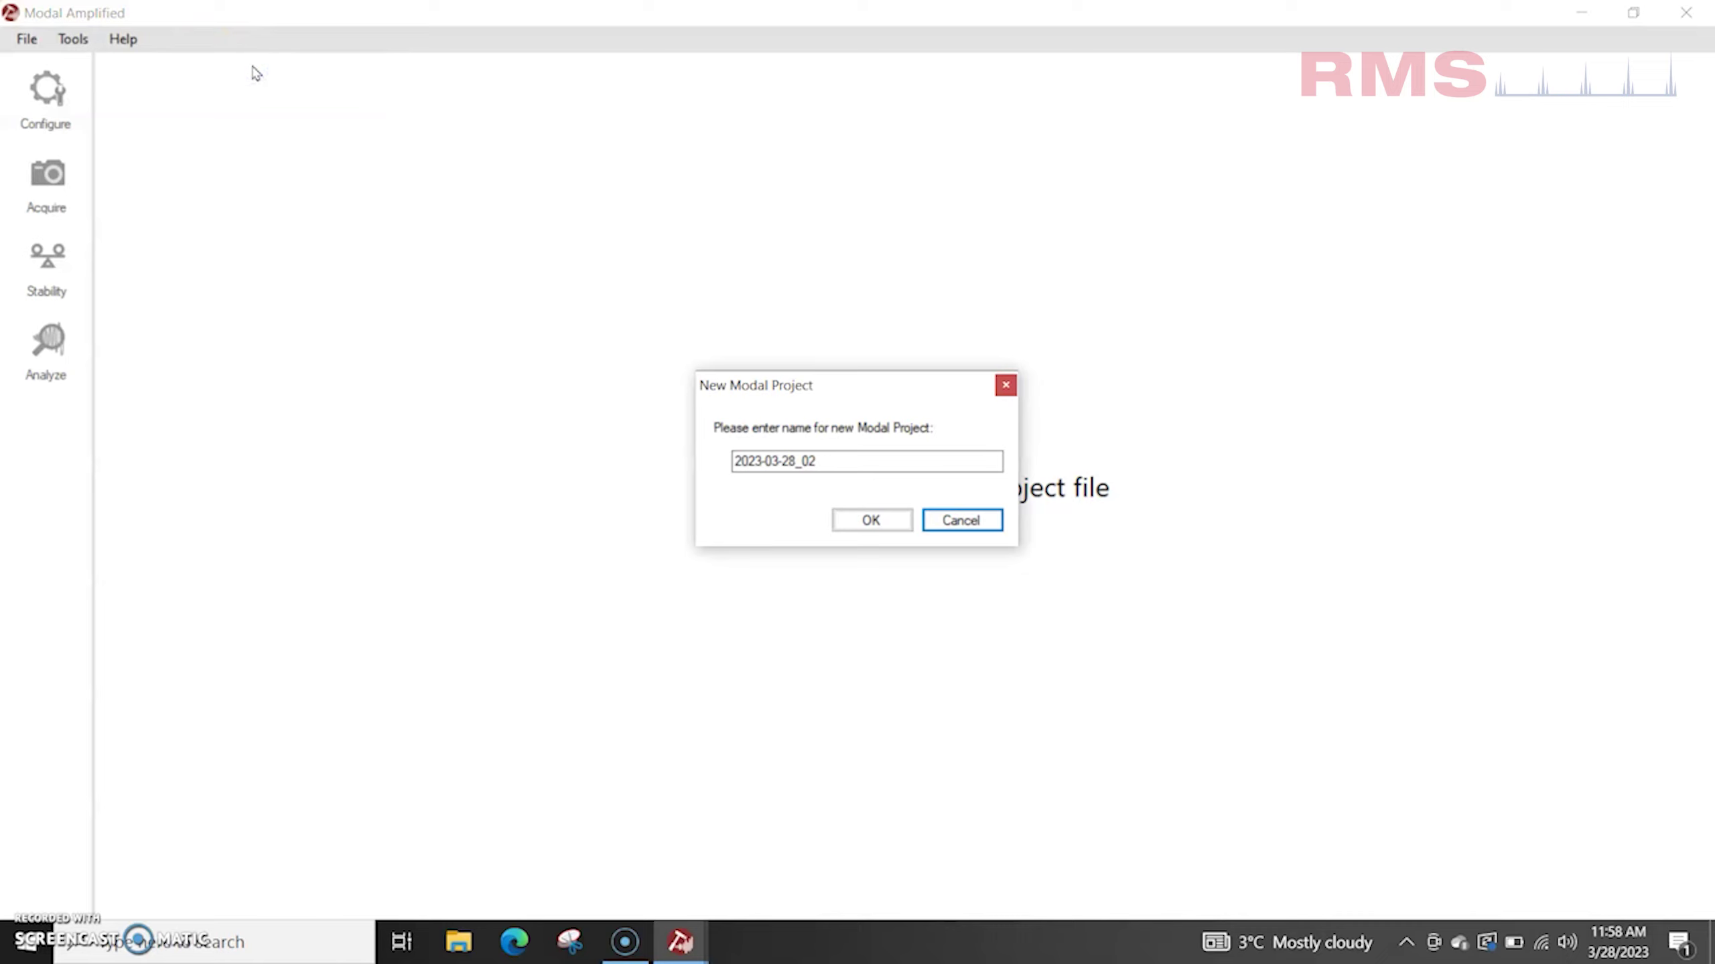
pyautogui.click(854, 461)
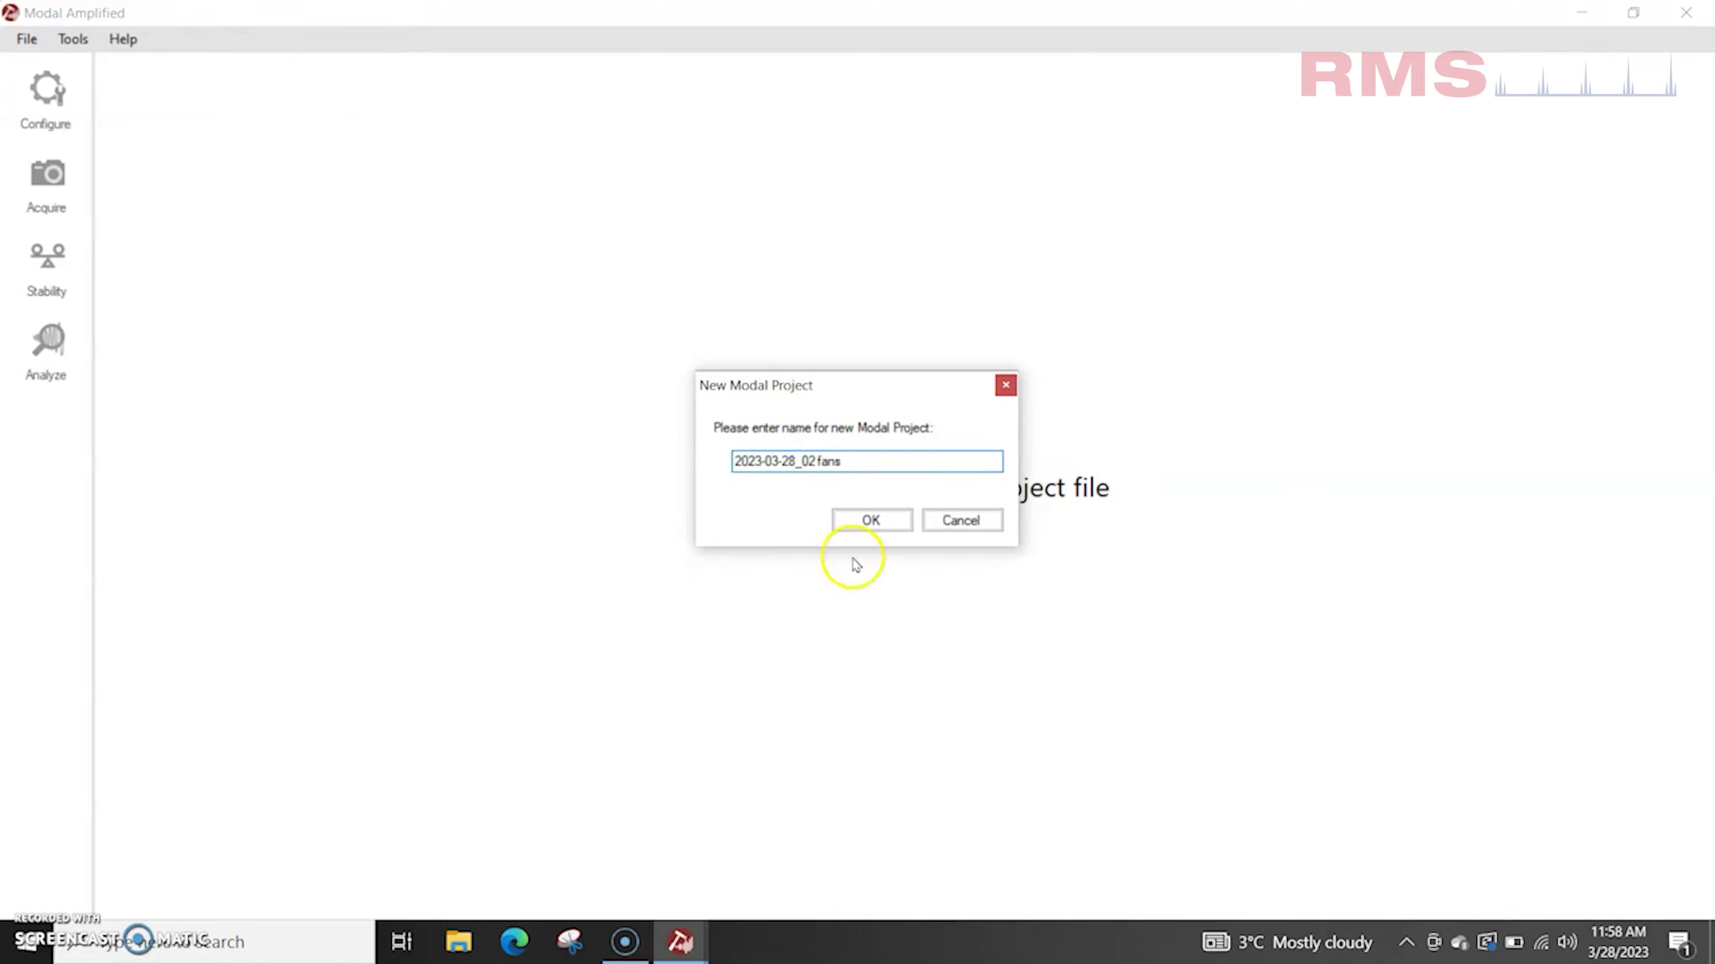
pyautogui.click(872, 523)
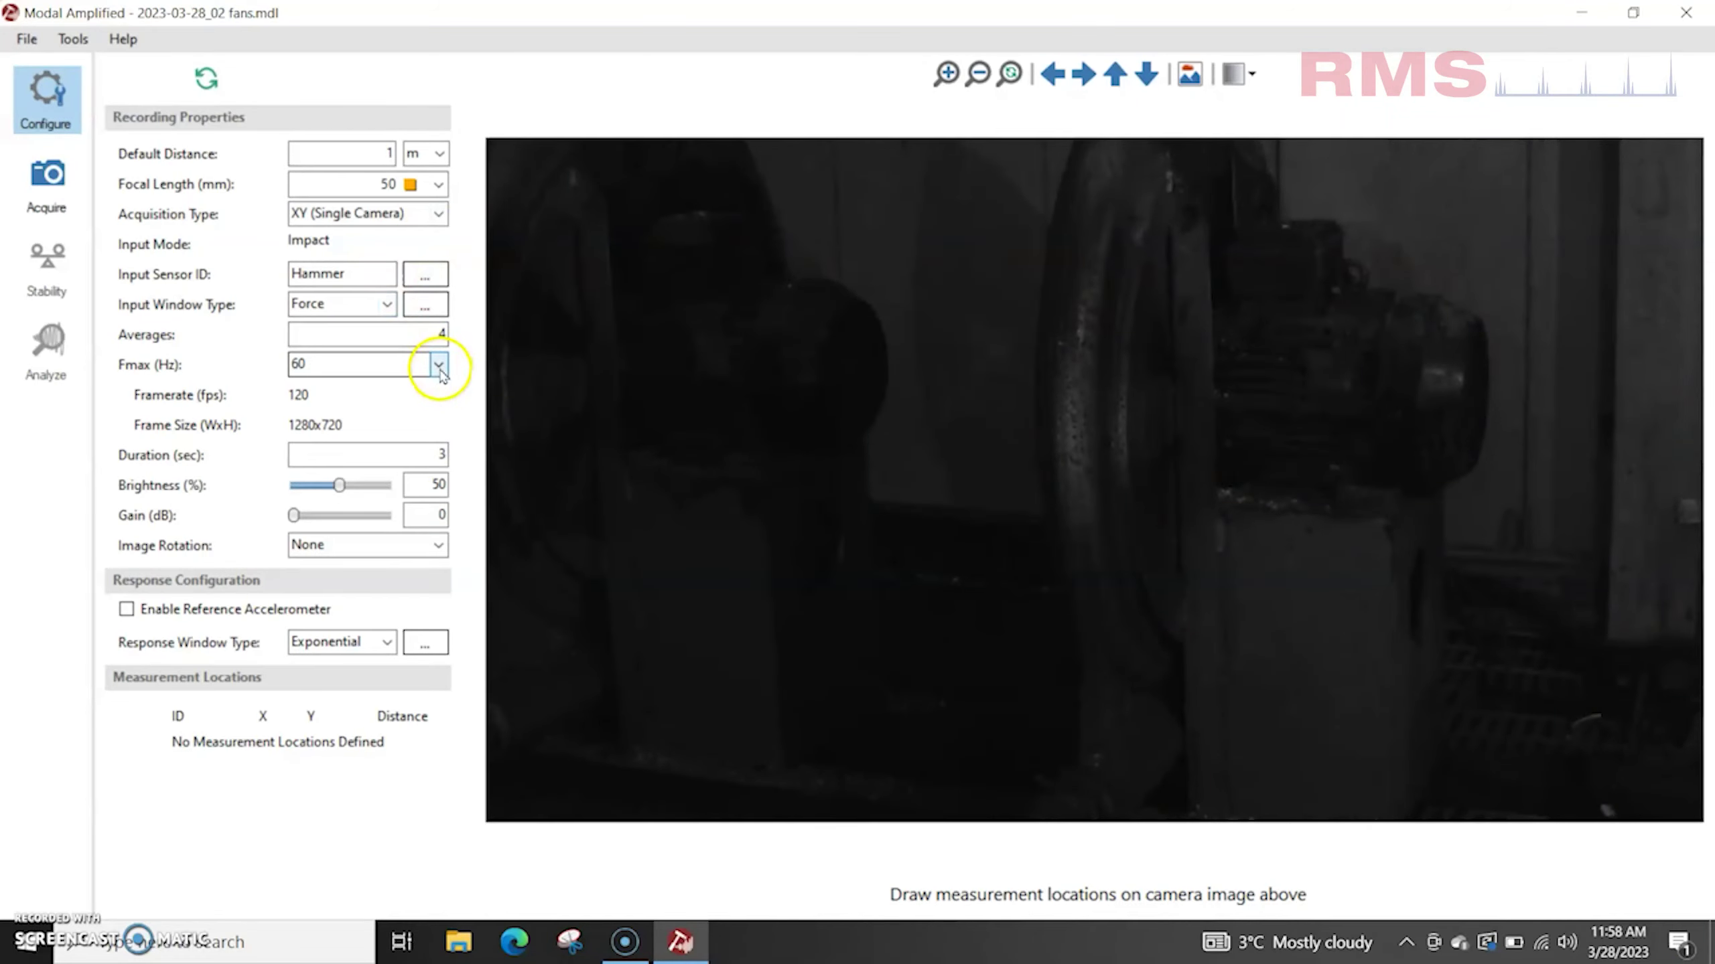
# Step: Set Fmax to 50 Hz and camera brightness to 100%, zooming in to check the fans
pyautogui.click(439, 367)
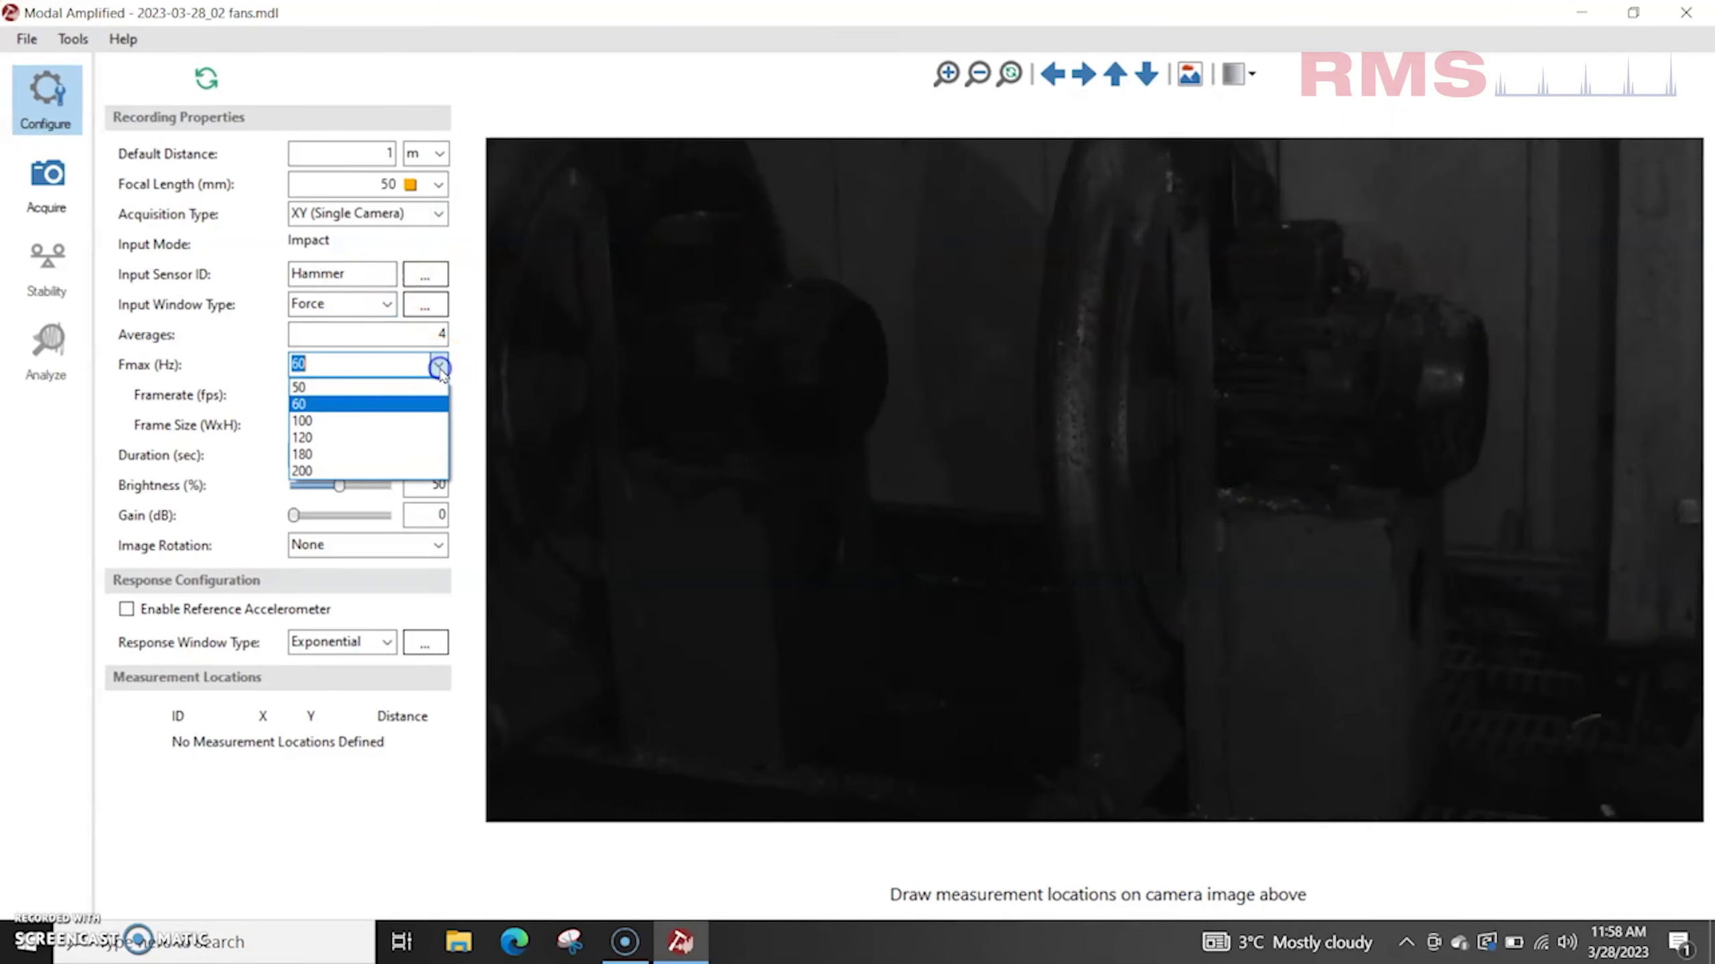
pyautogui.click(428, 387)
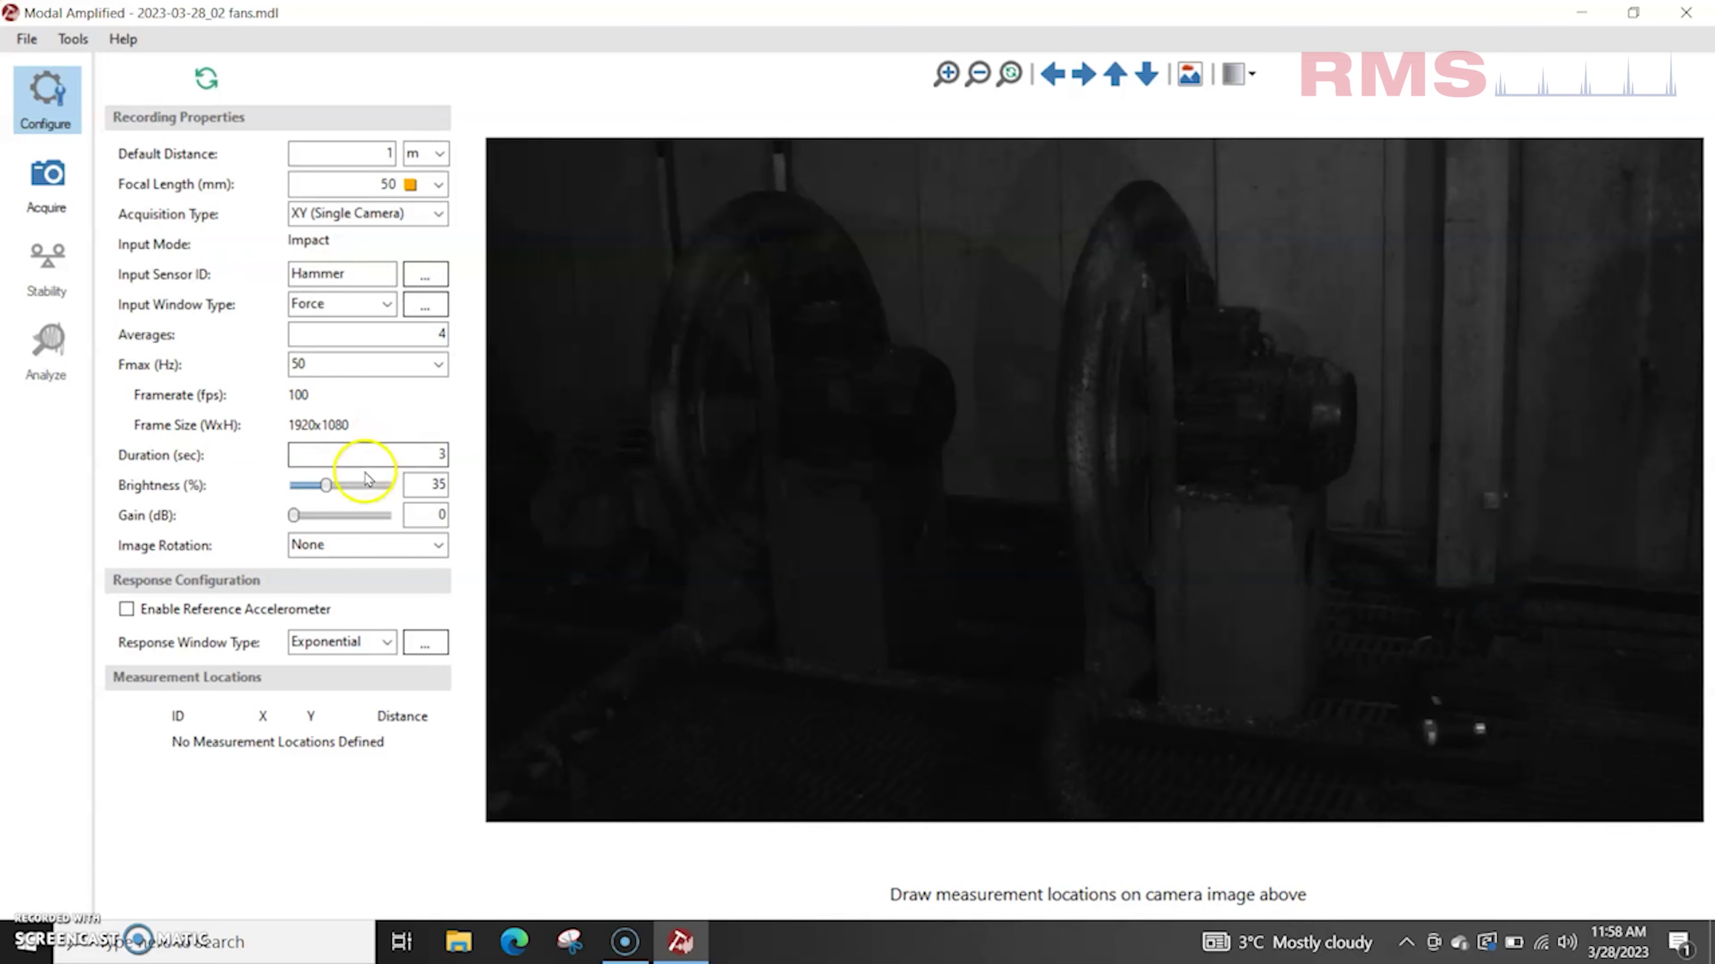
pyautogui.moveTo(326, 484); pyautogui.dragTo(395, 486)
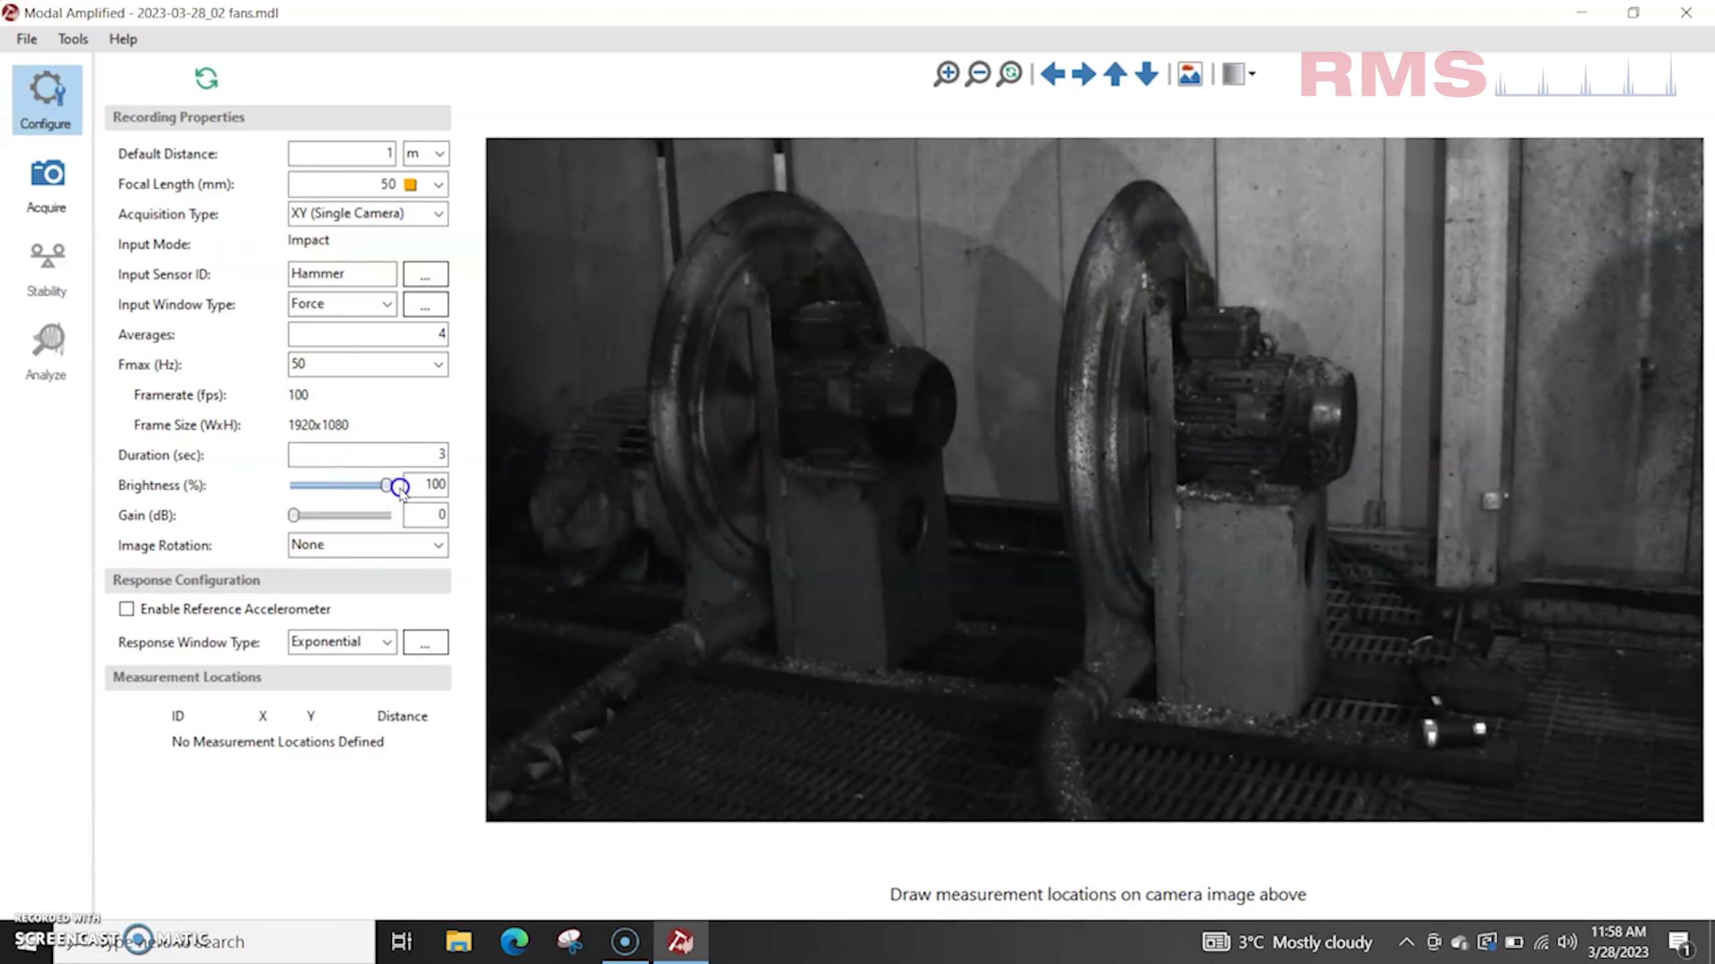
pyautogui.click(947, 73)
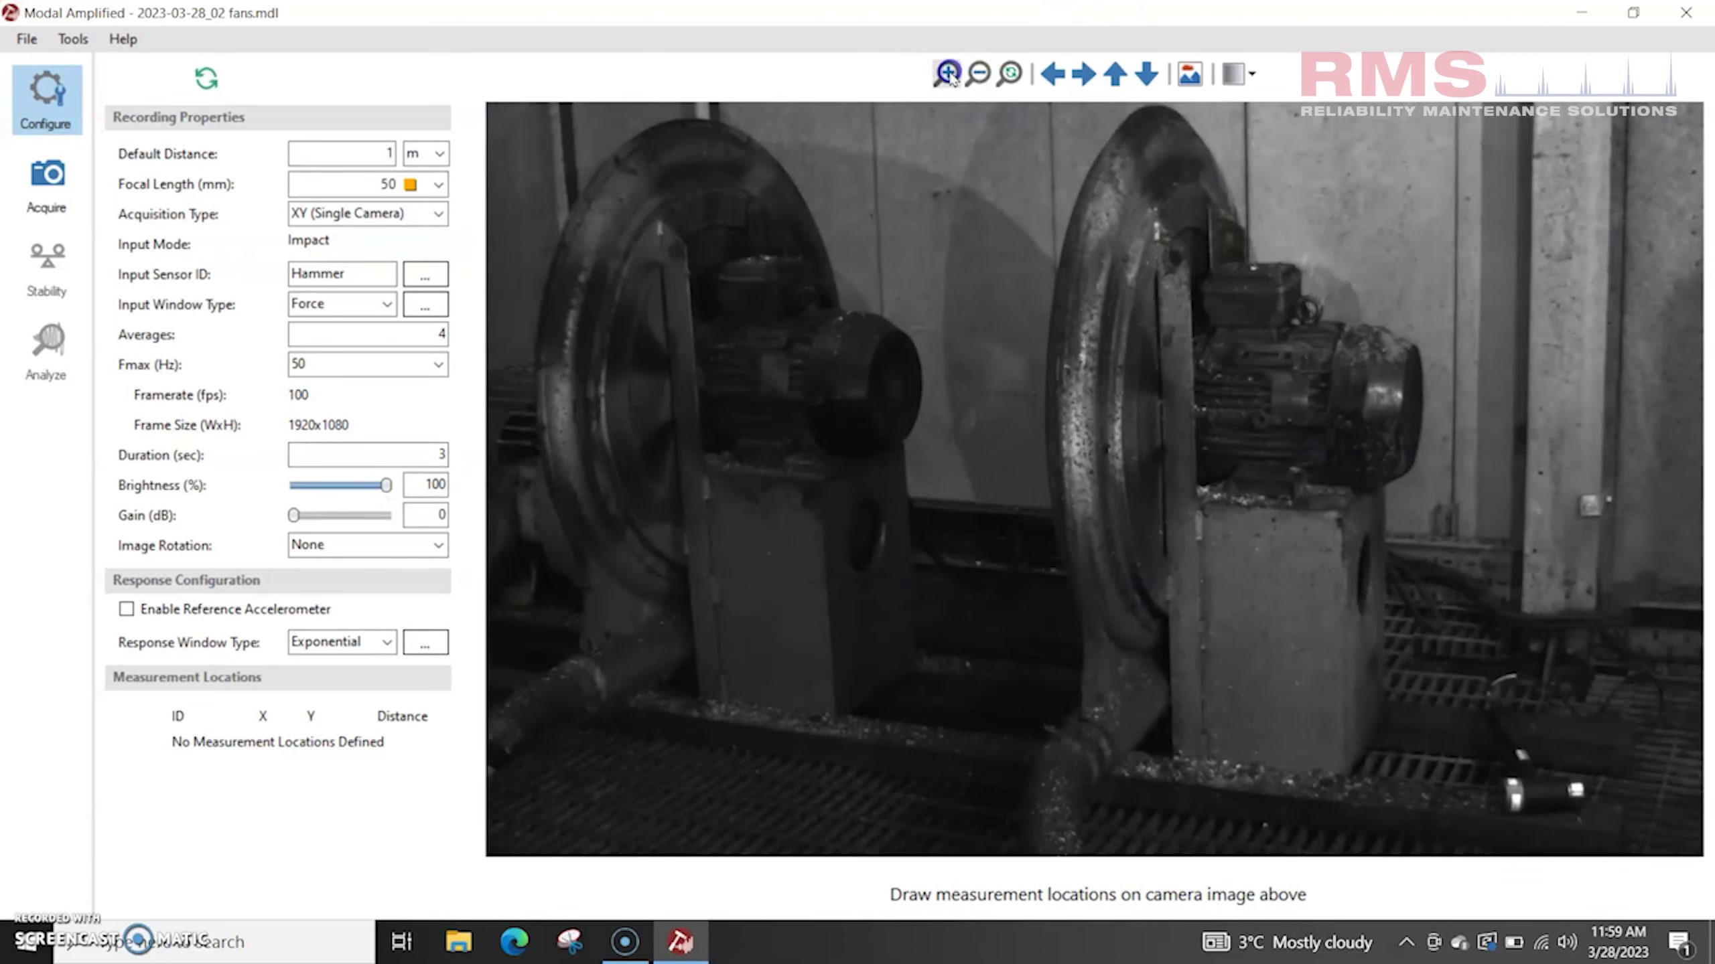
pyautogui.click(947, 73)
pyautogui.click(947, 73)
pyautogui.click(947, 73)
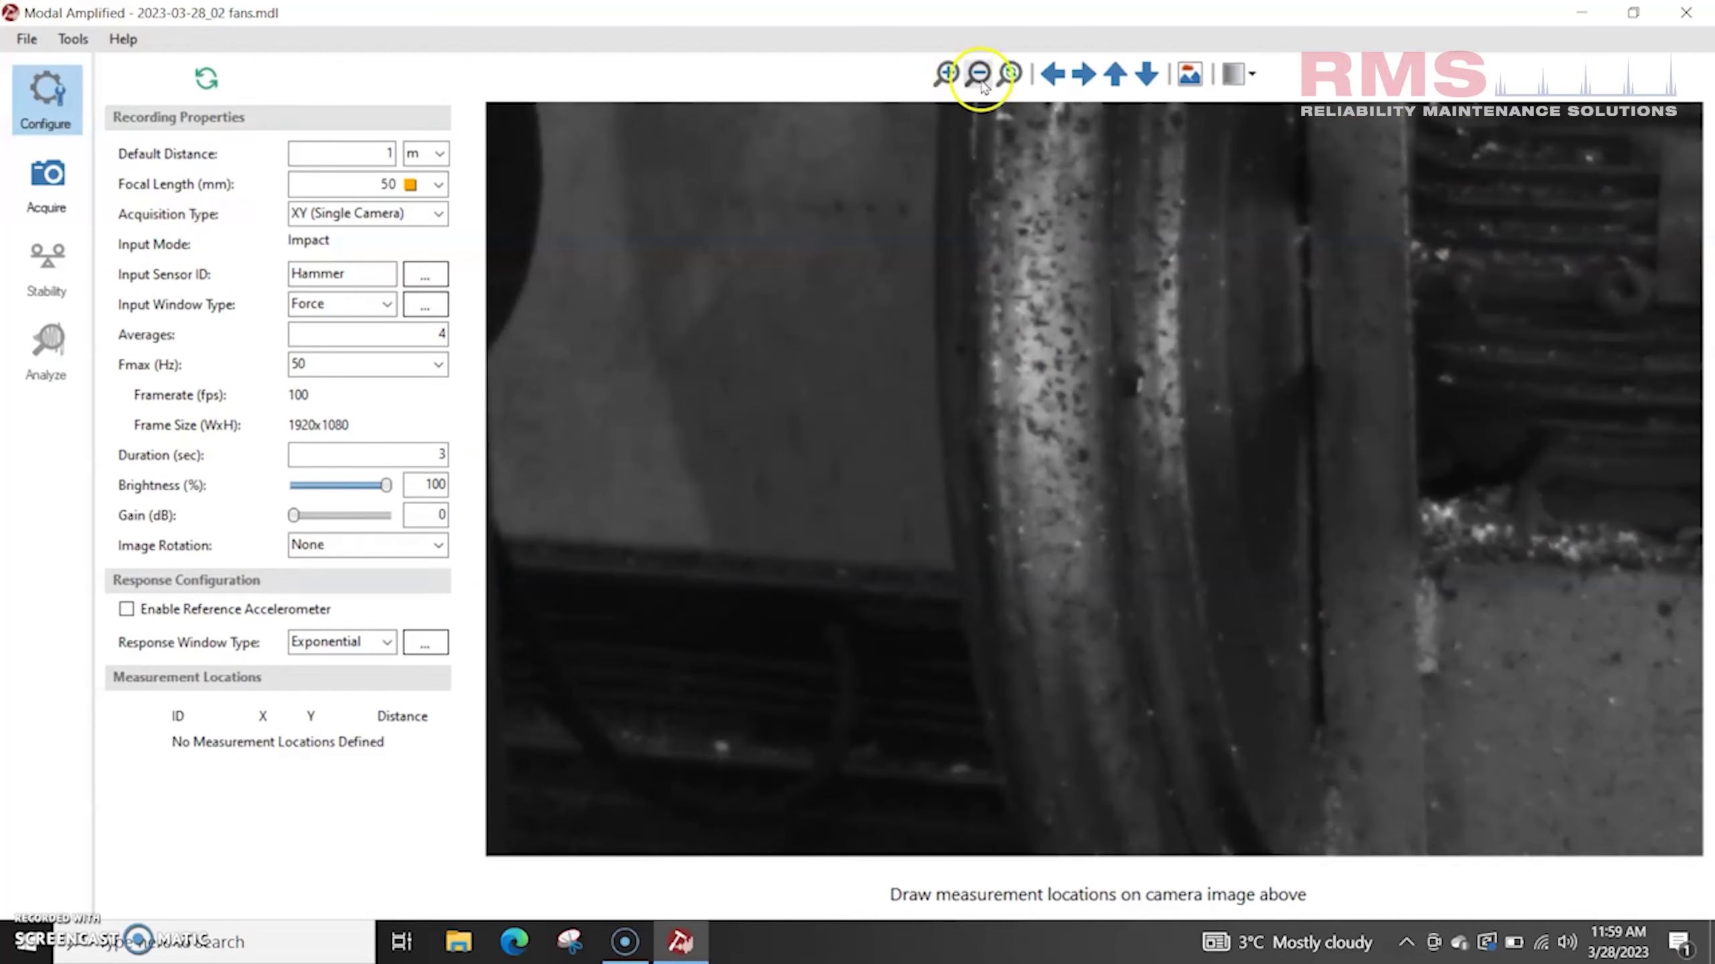
pyautogui.click(1011, 73)
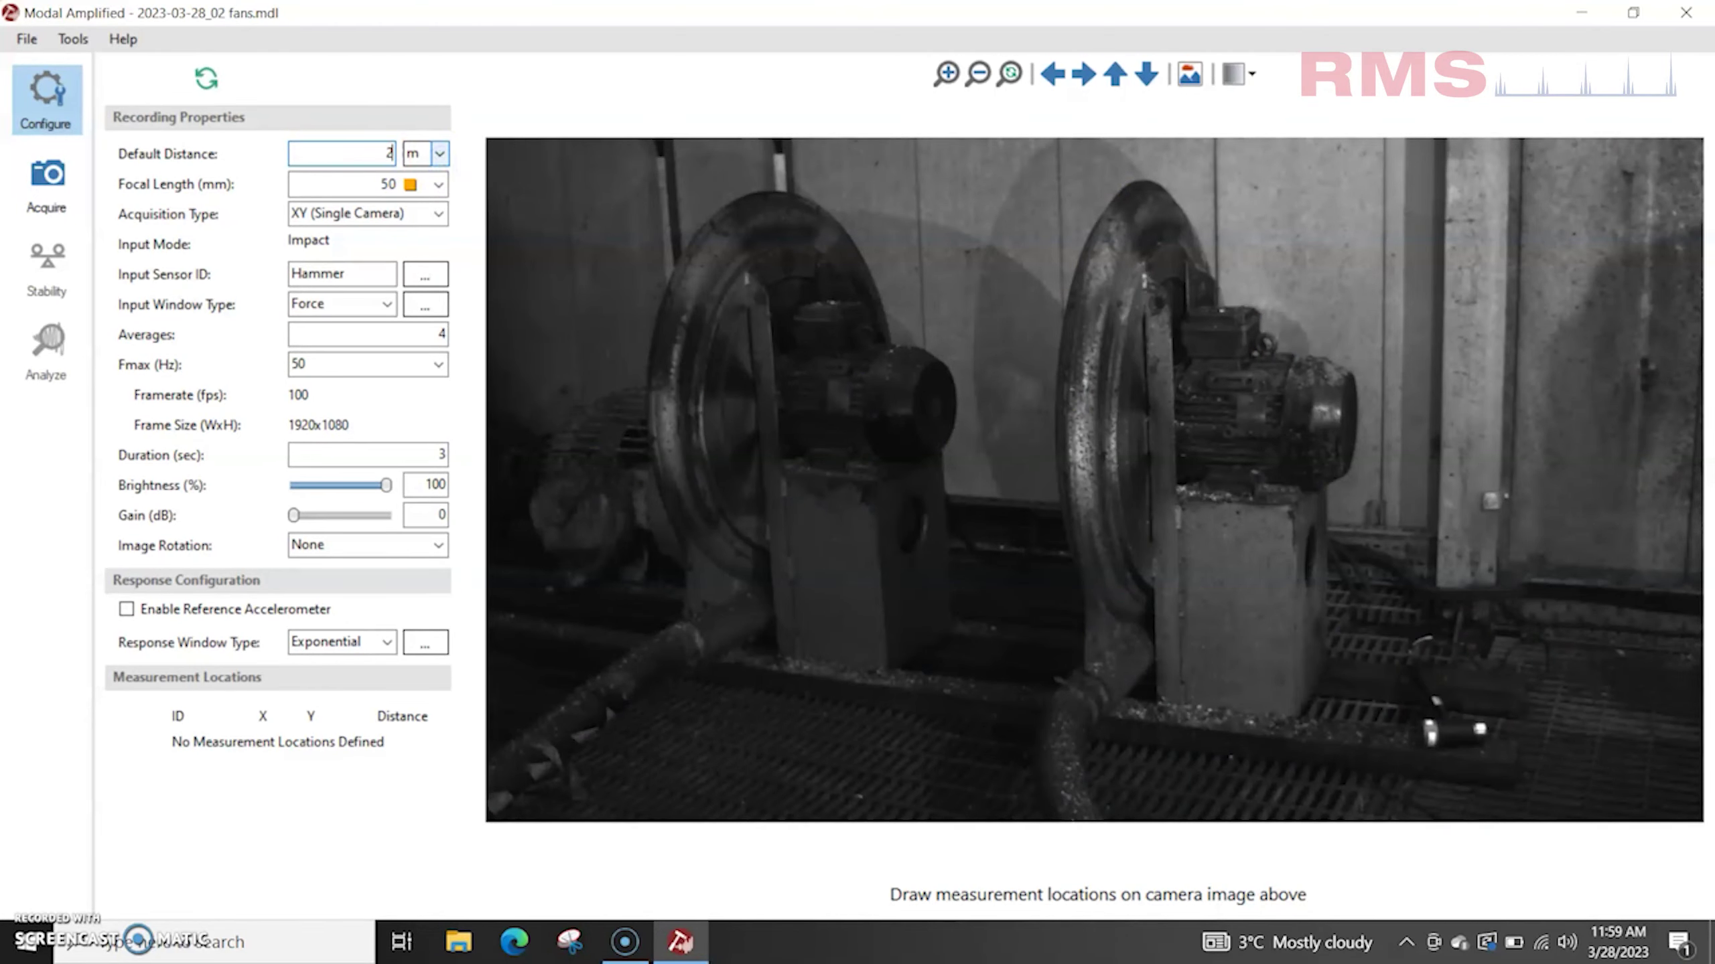
# Step: Choose a 12.5 mm focal length and keep the single-camera XY acquisition type
pyautogui.click(439, 183)
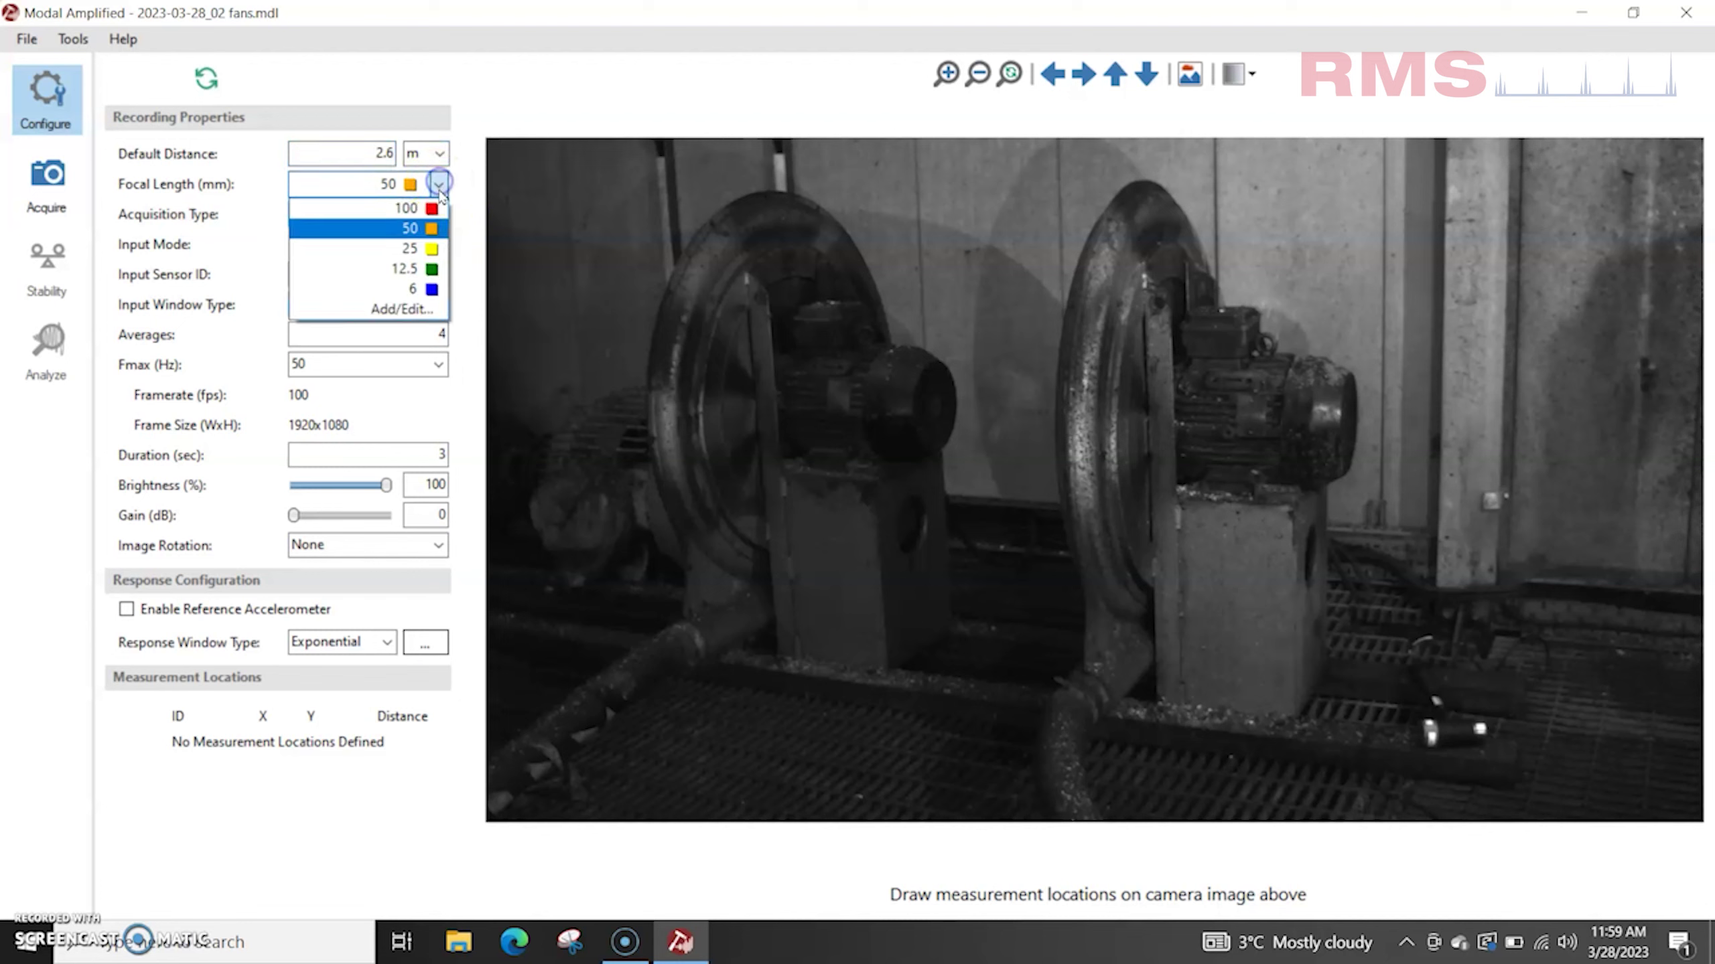
pyautogui.click(415, 268)
pyautogui.click(439, 215)
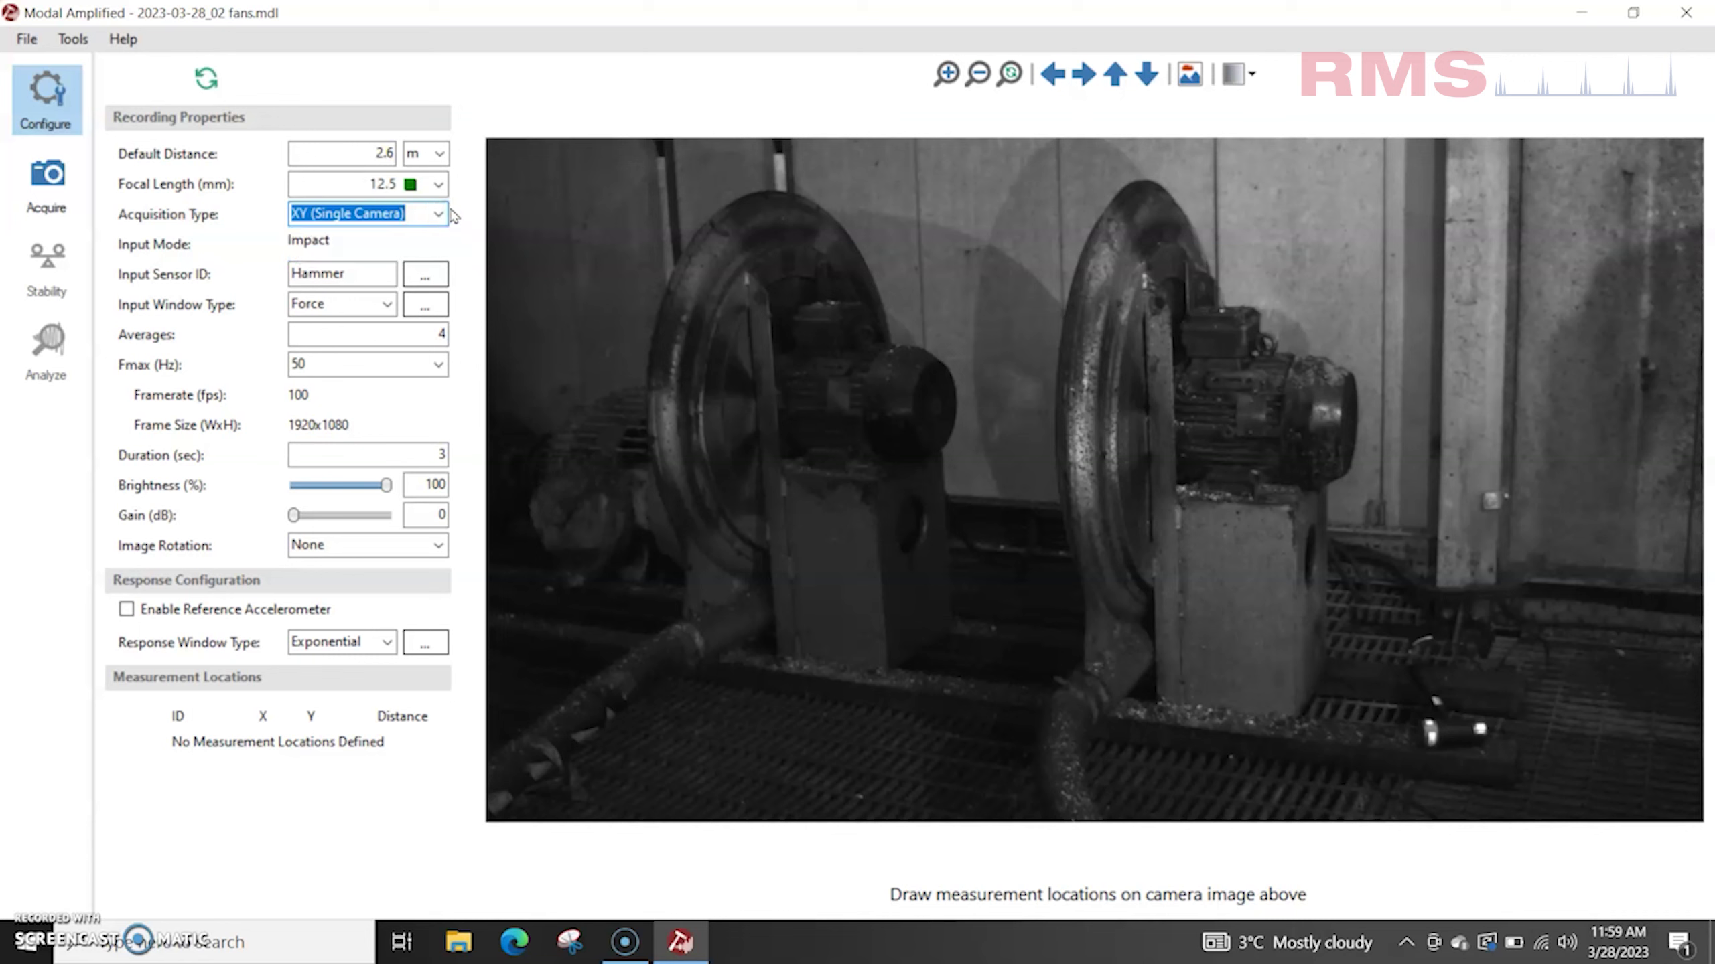
pyautogui.click(429, 233)
# Step: Set the hammer sensitivity to 0.23 mV/N and trigger level to 25 N
pyautogui.click(426, 272)
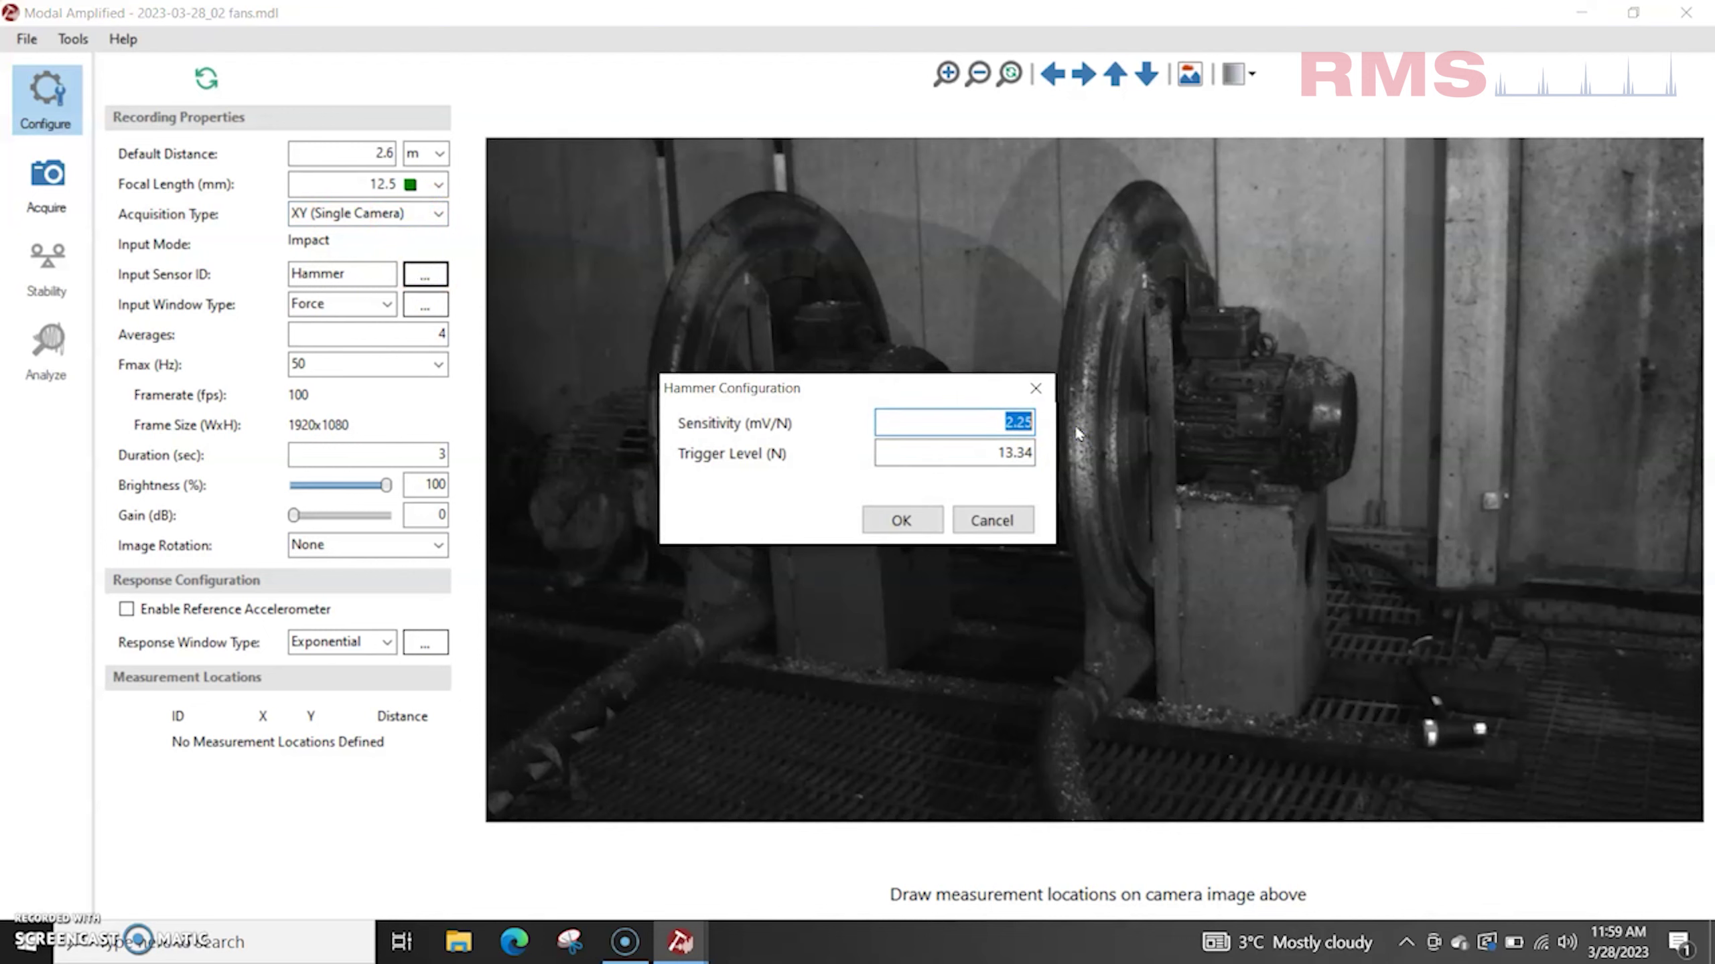
pyautogui.write('0.')
pyautogui.moveTo(957, 453); pyautogui.dragTo(1049, 454)
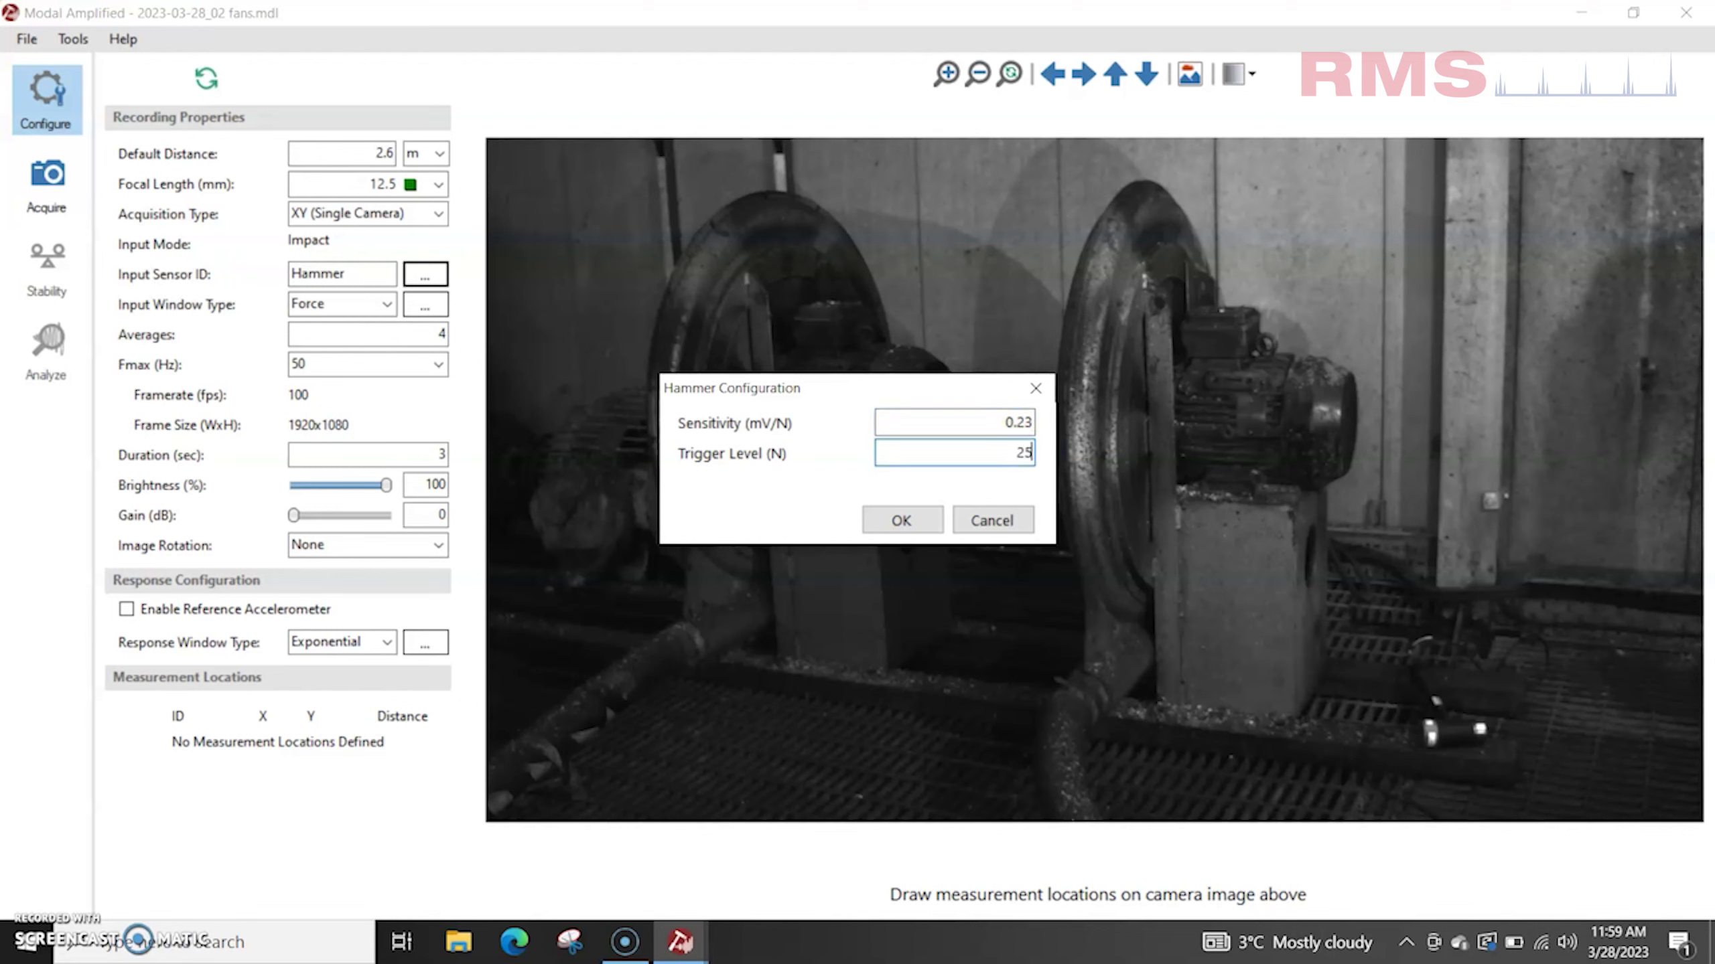
pyautogui.click(918, 525)
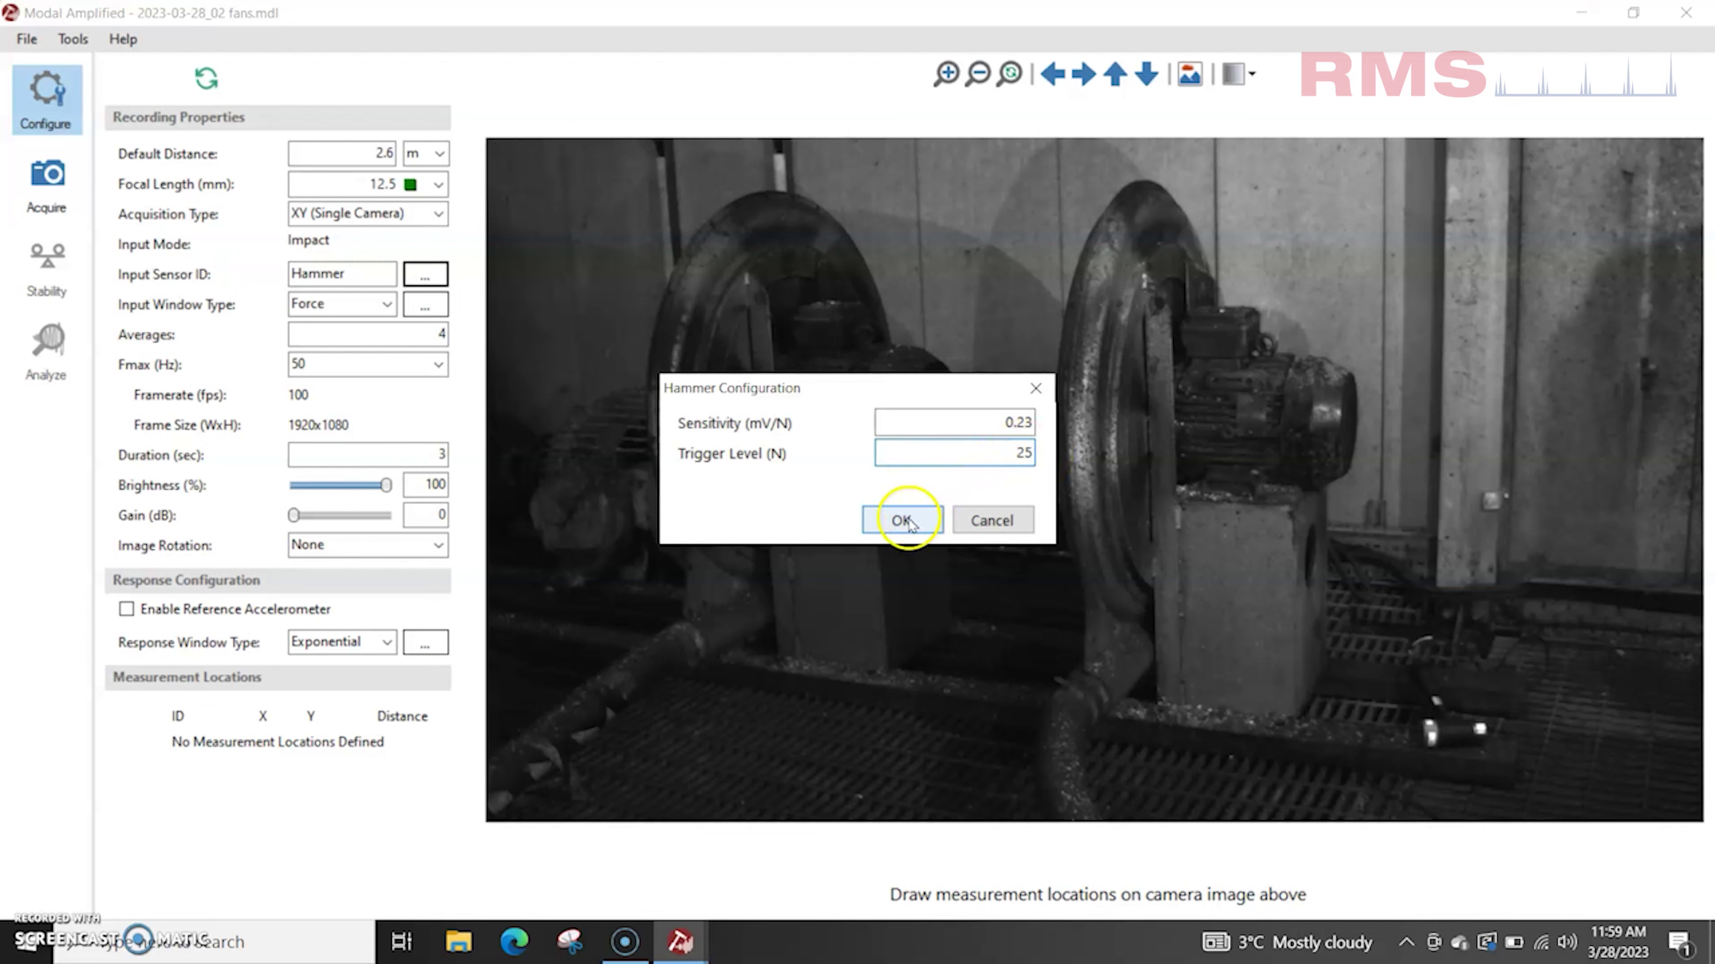
pyautogui.click(910, 524)
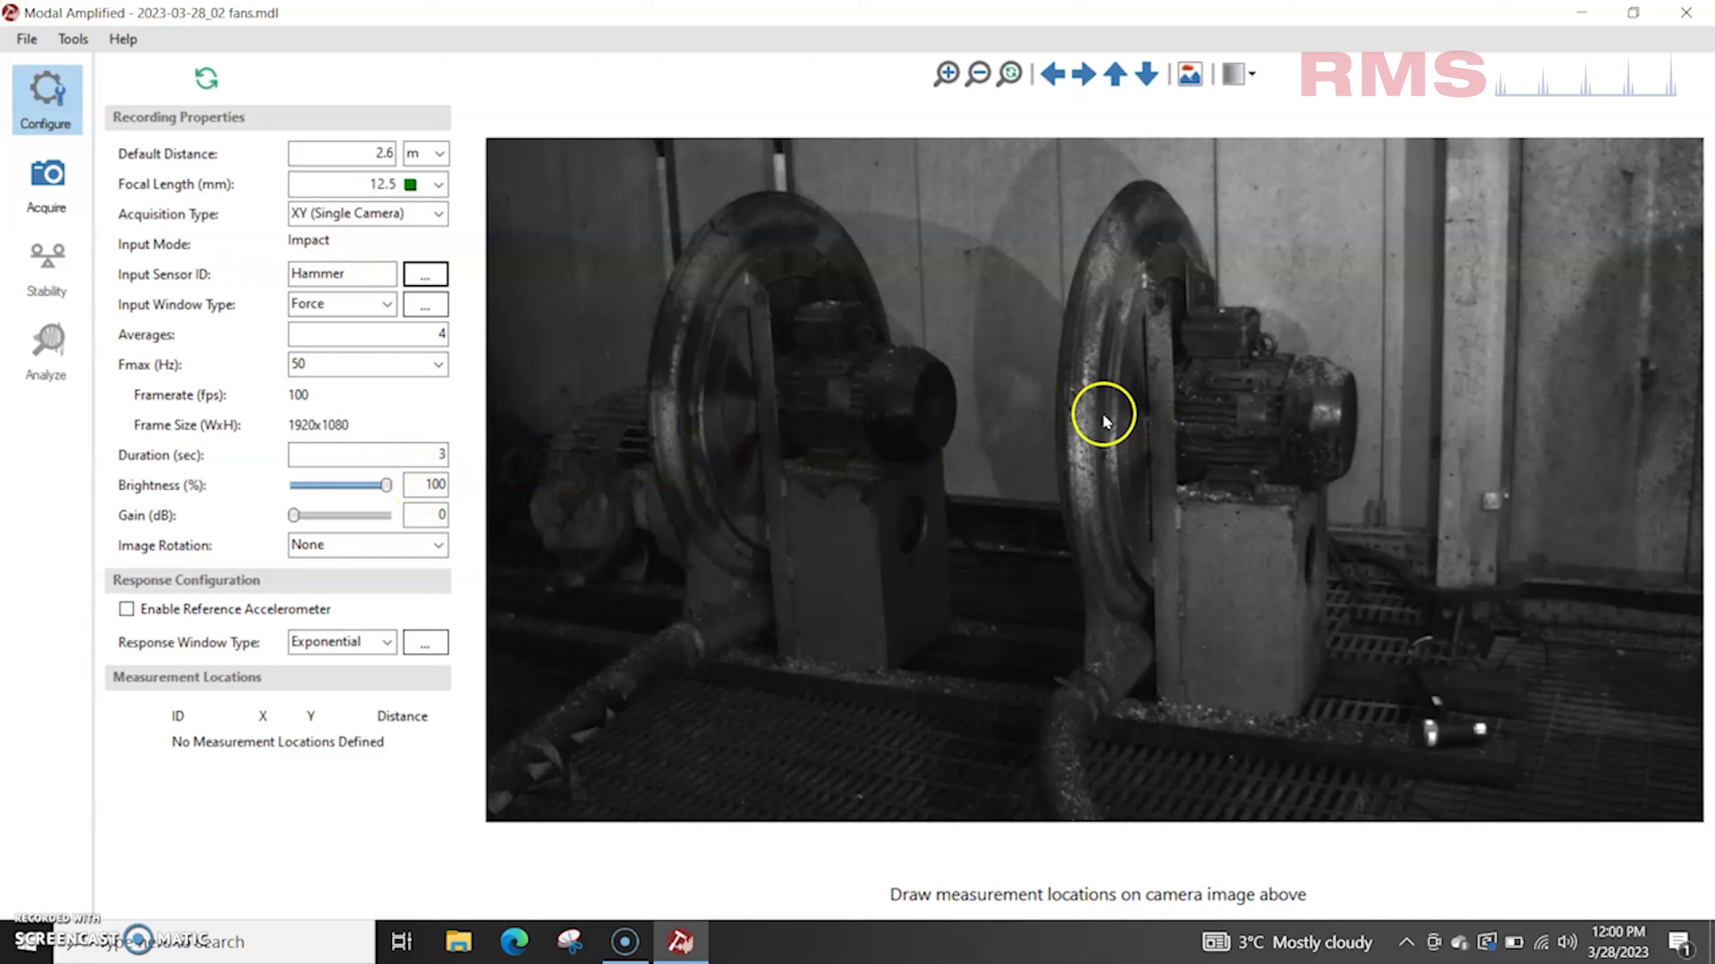
# Step: Mark the measurement points on the right fan housing, then go to the acquisition screen
pyautogui.moveTo(1121, 440); pyautogui.dragTo(1121, 440)
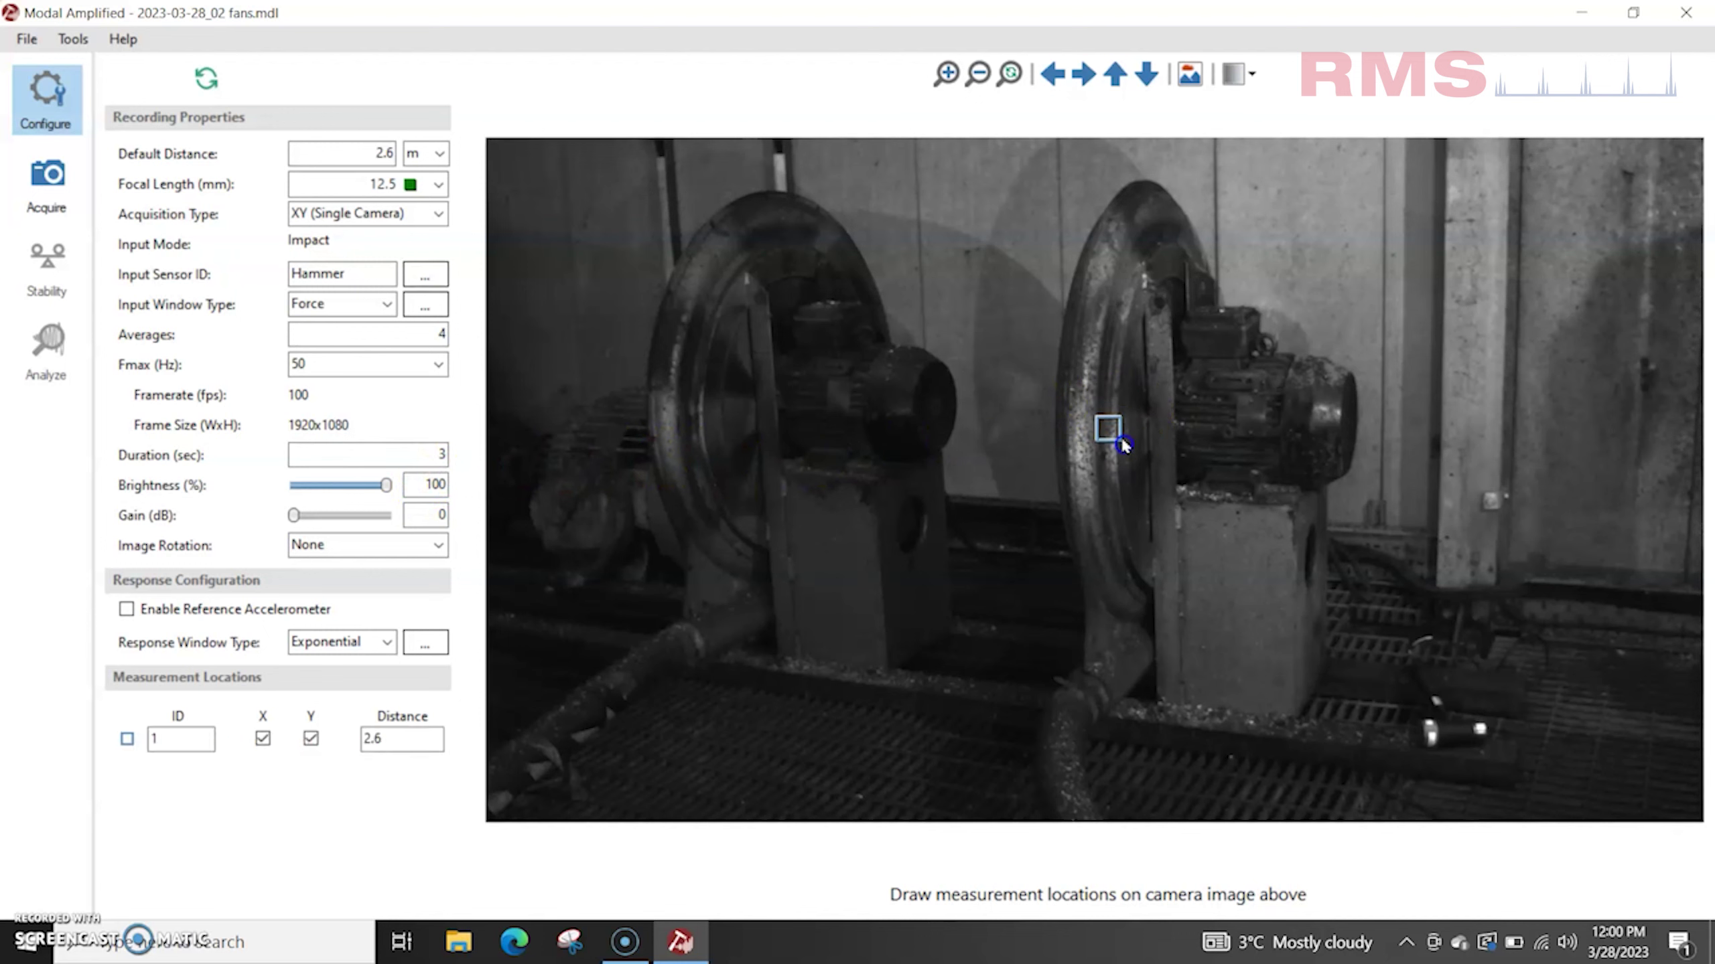
pyautogui.click(1141, 320)
pyautogui.moveTo(1088, 211); pyautogui.dragTo(1109, 233)
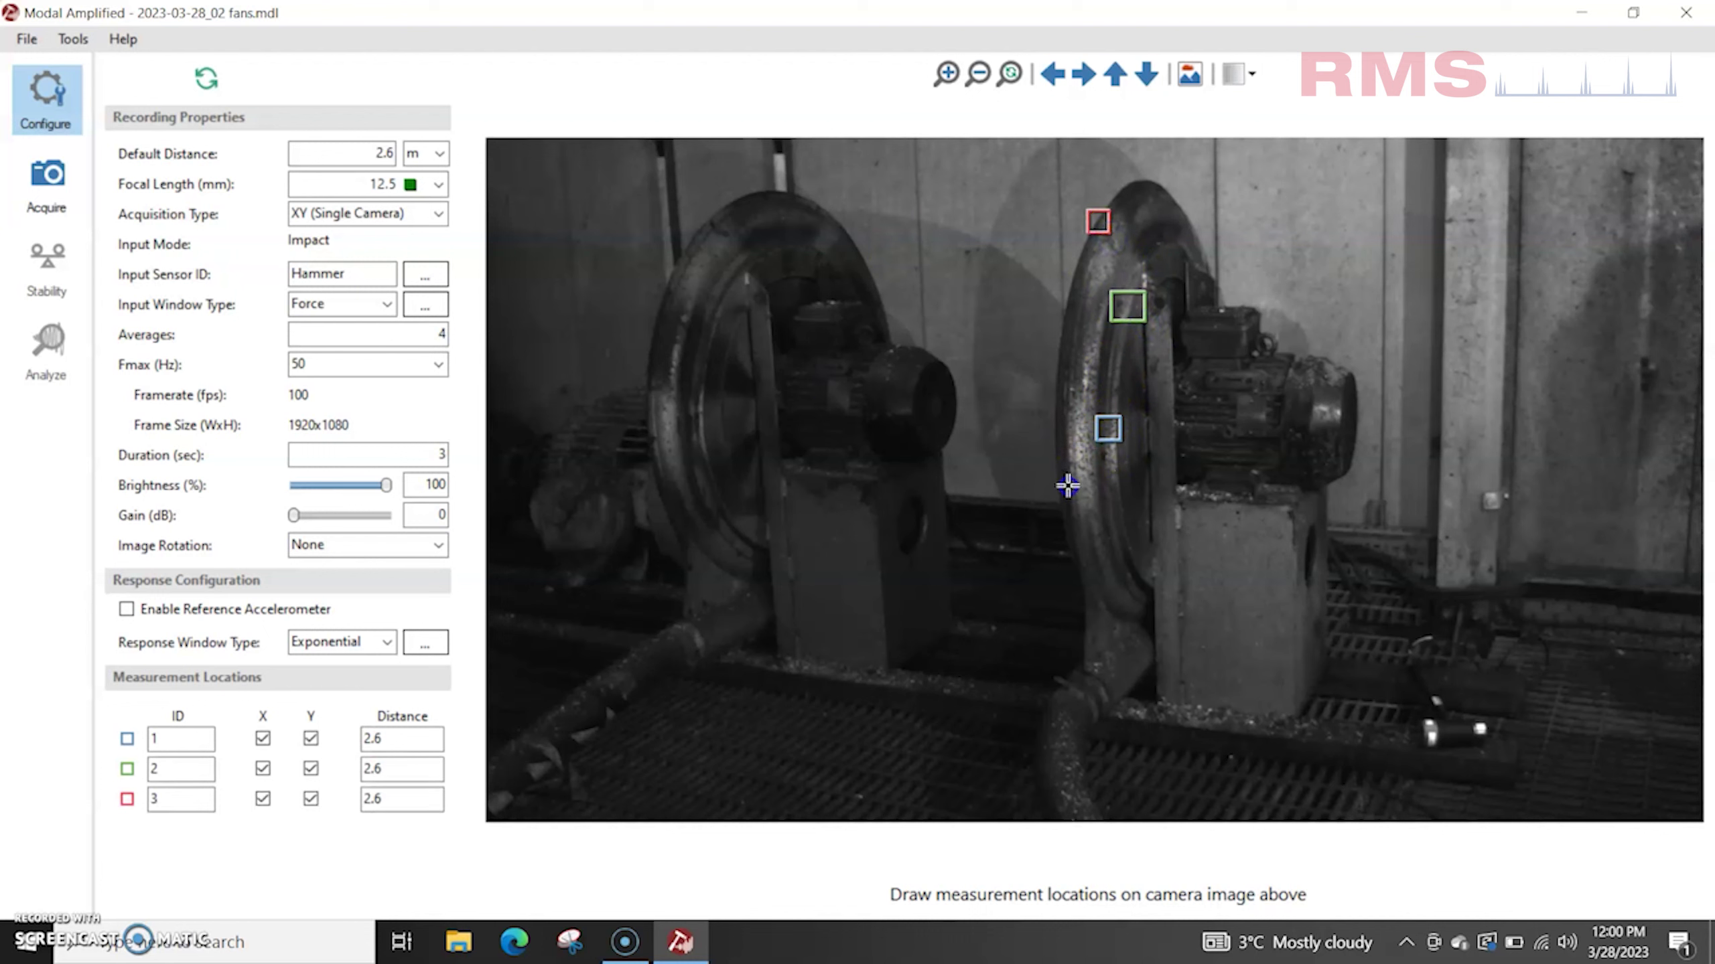
pyautogui.moveTo(1096, 515); pyautogui.dragTo(1133, 545)
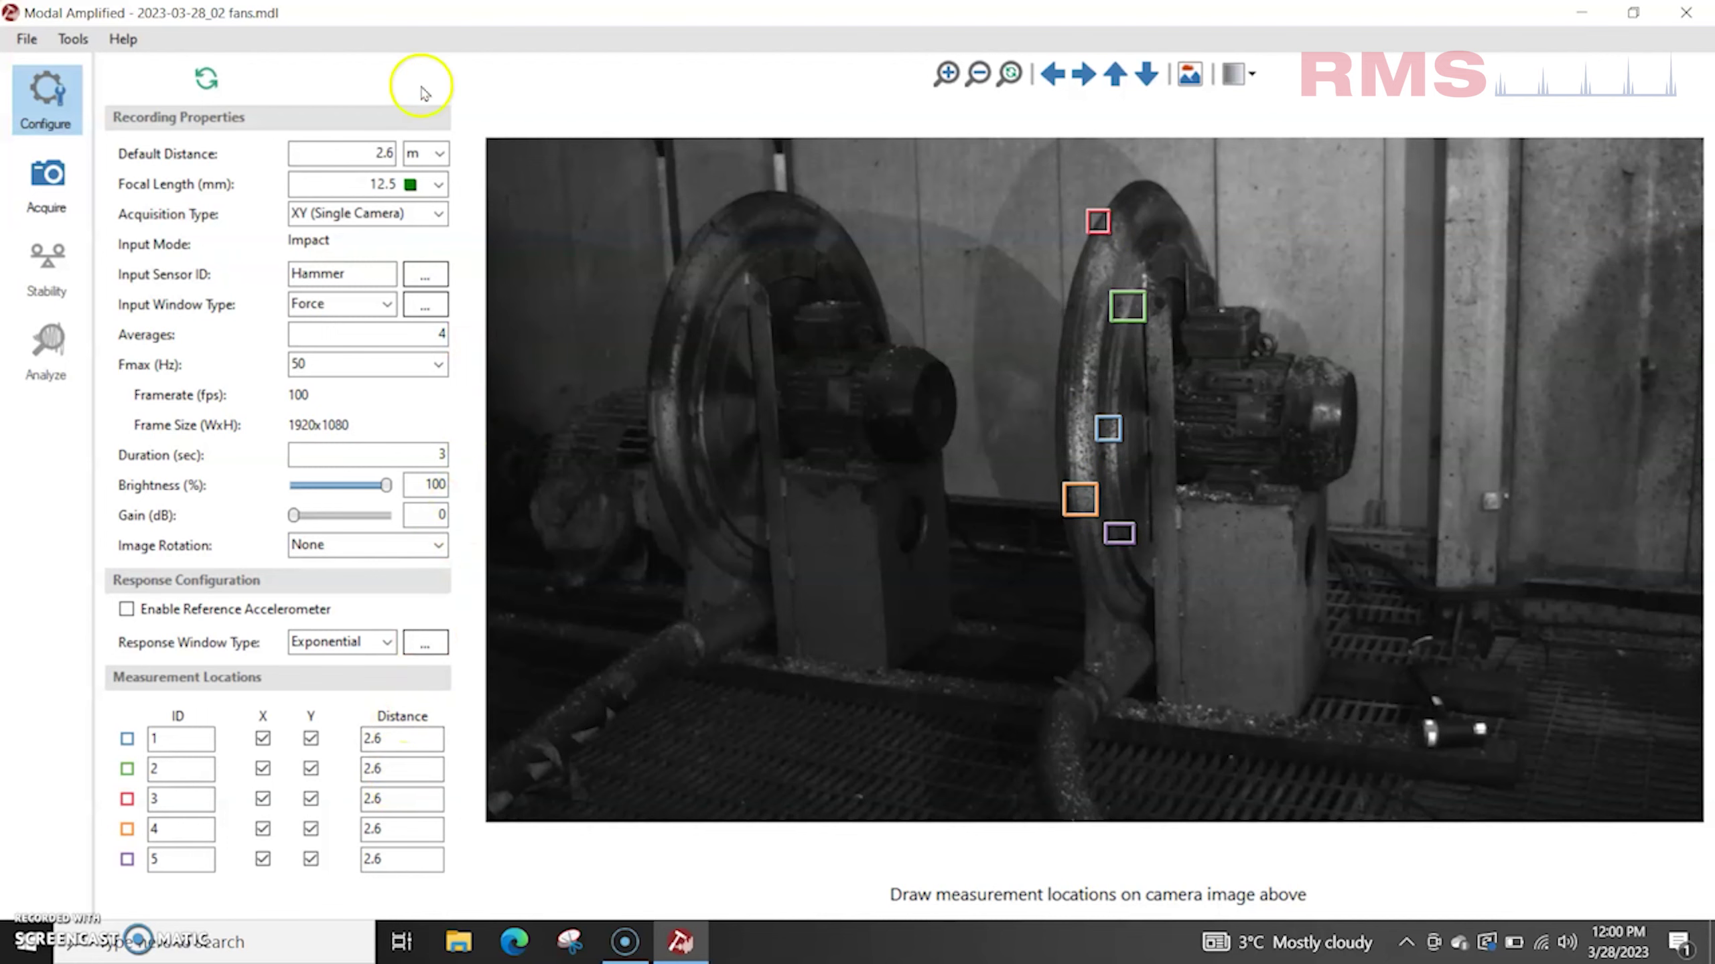
pyautogui.click(77, 182)
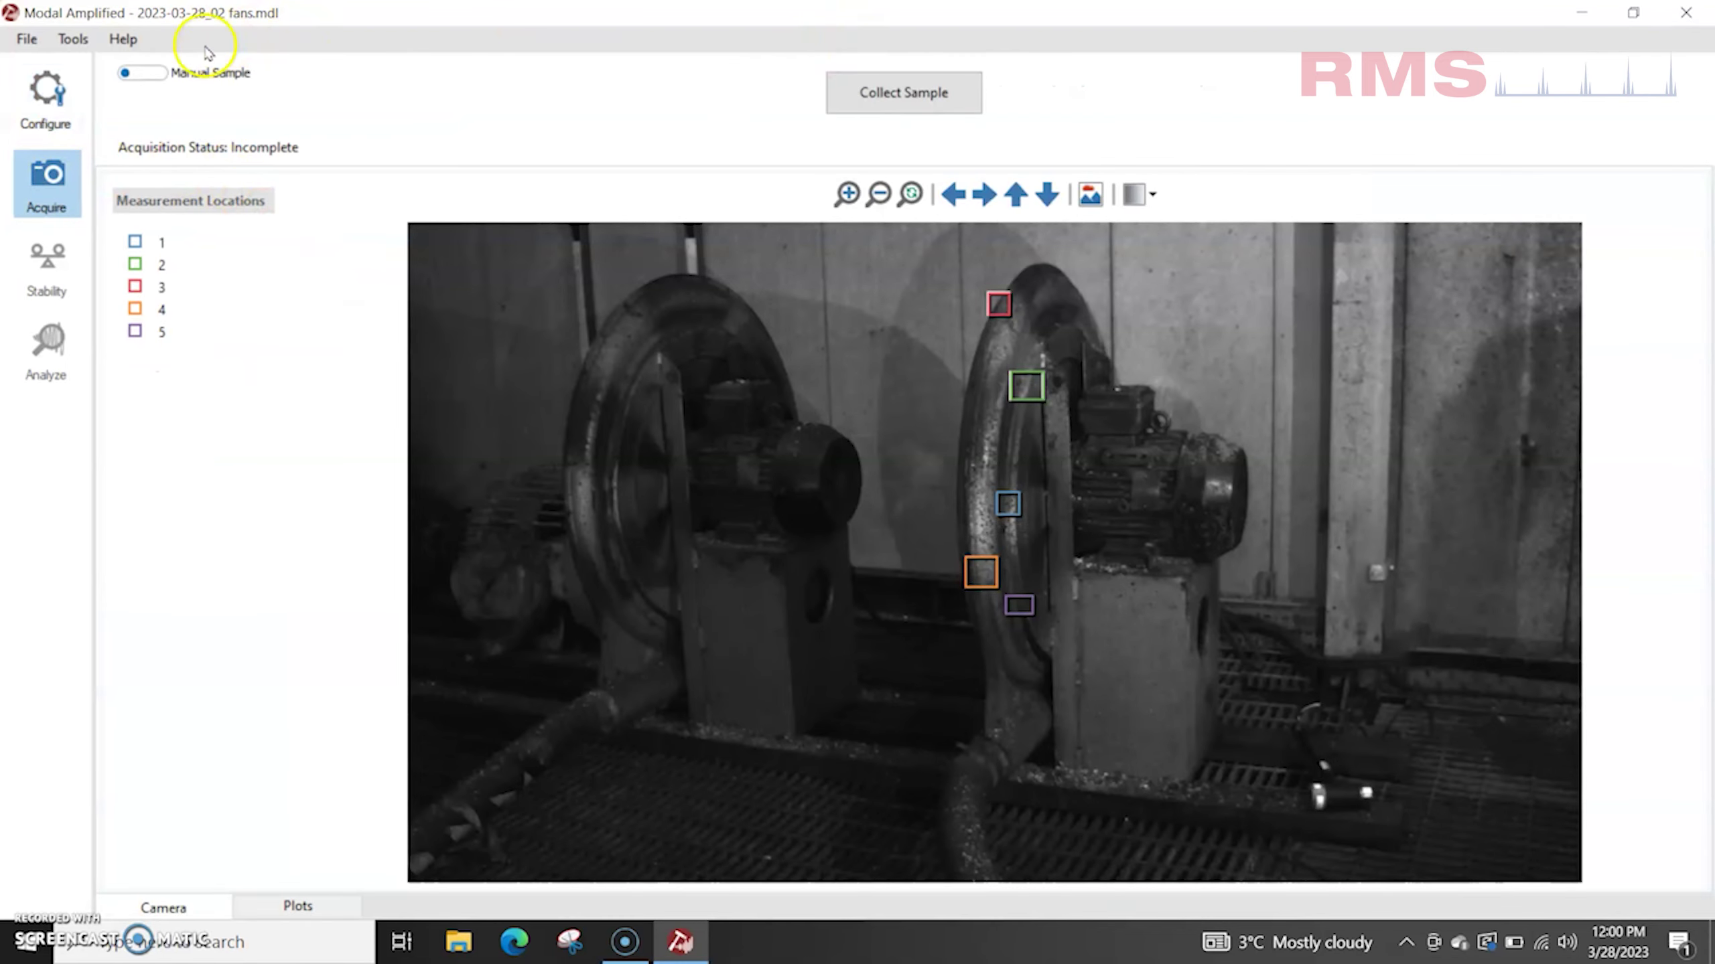
# Step: Turn on Auto Sample to collect the four hammer impacts automatically
pyautogui.click(144, 73)
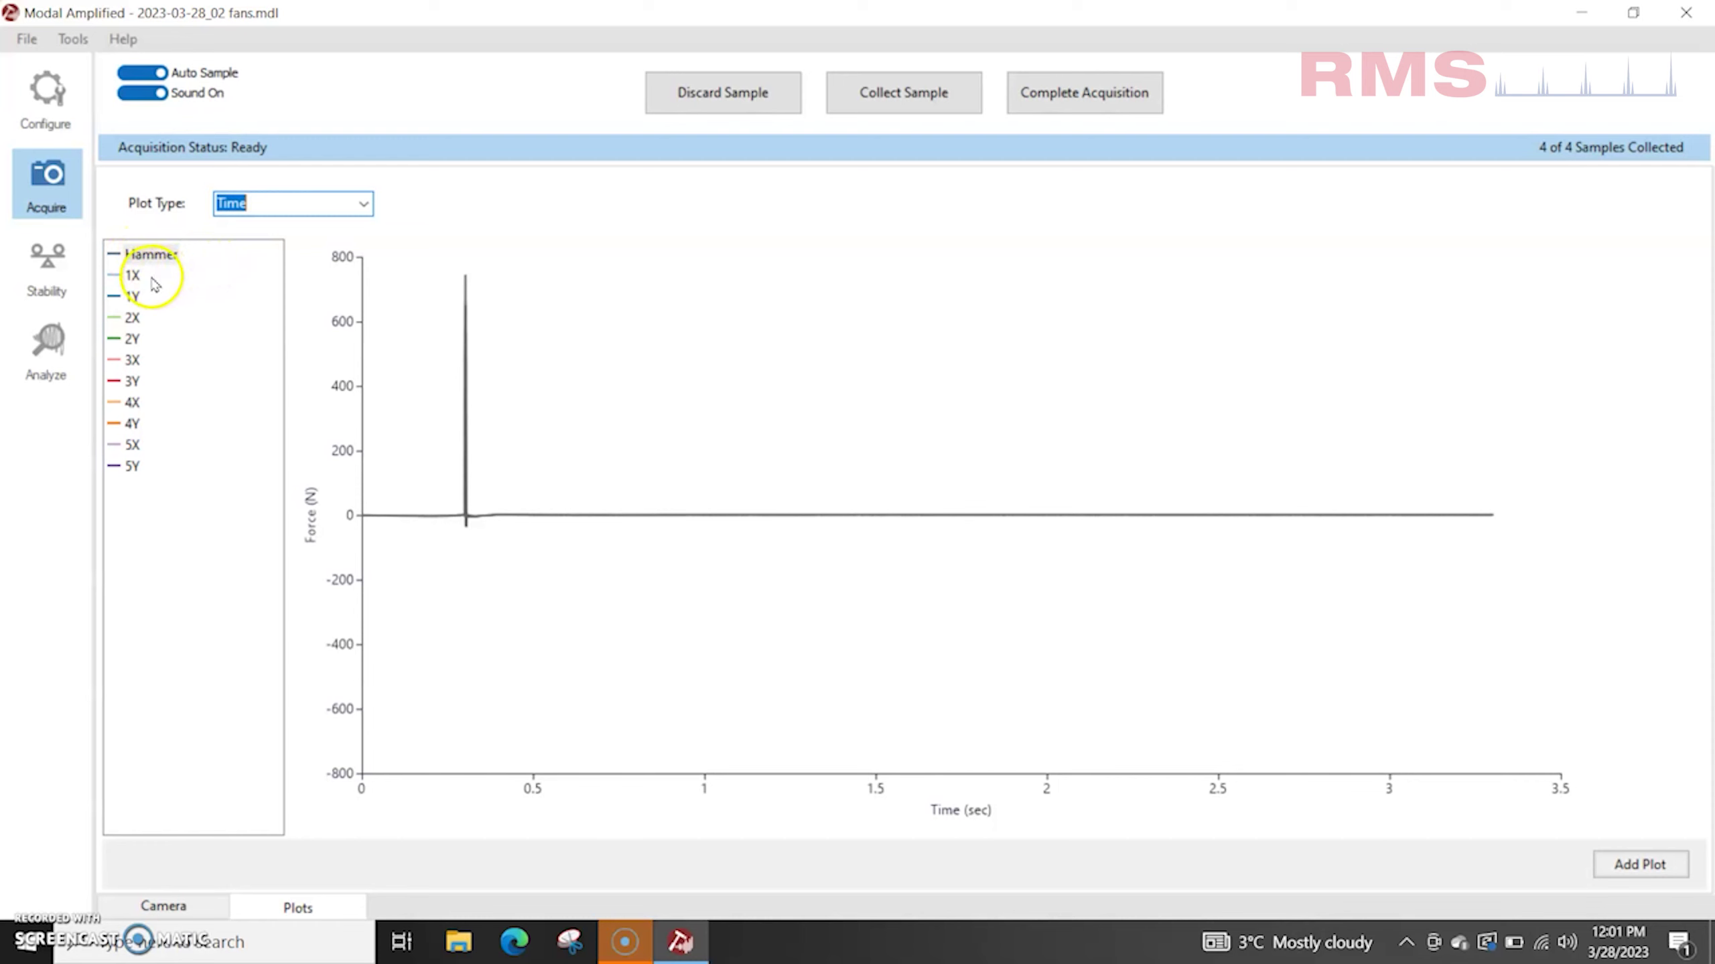
# Step: Plot the 1X, 1Y, 3X, 3Y and 4X displacement traces
pyautogui.click(128, 278)
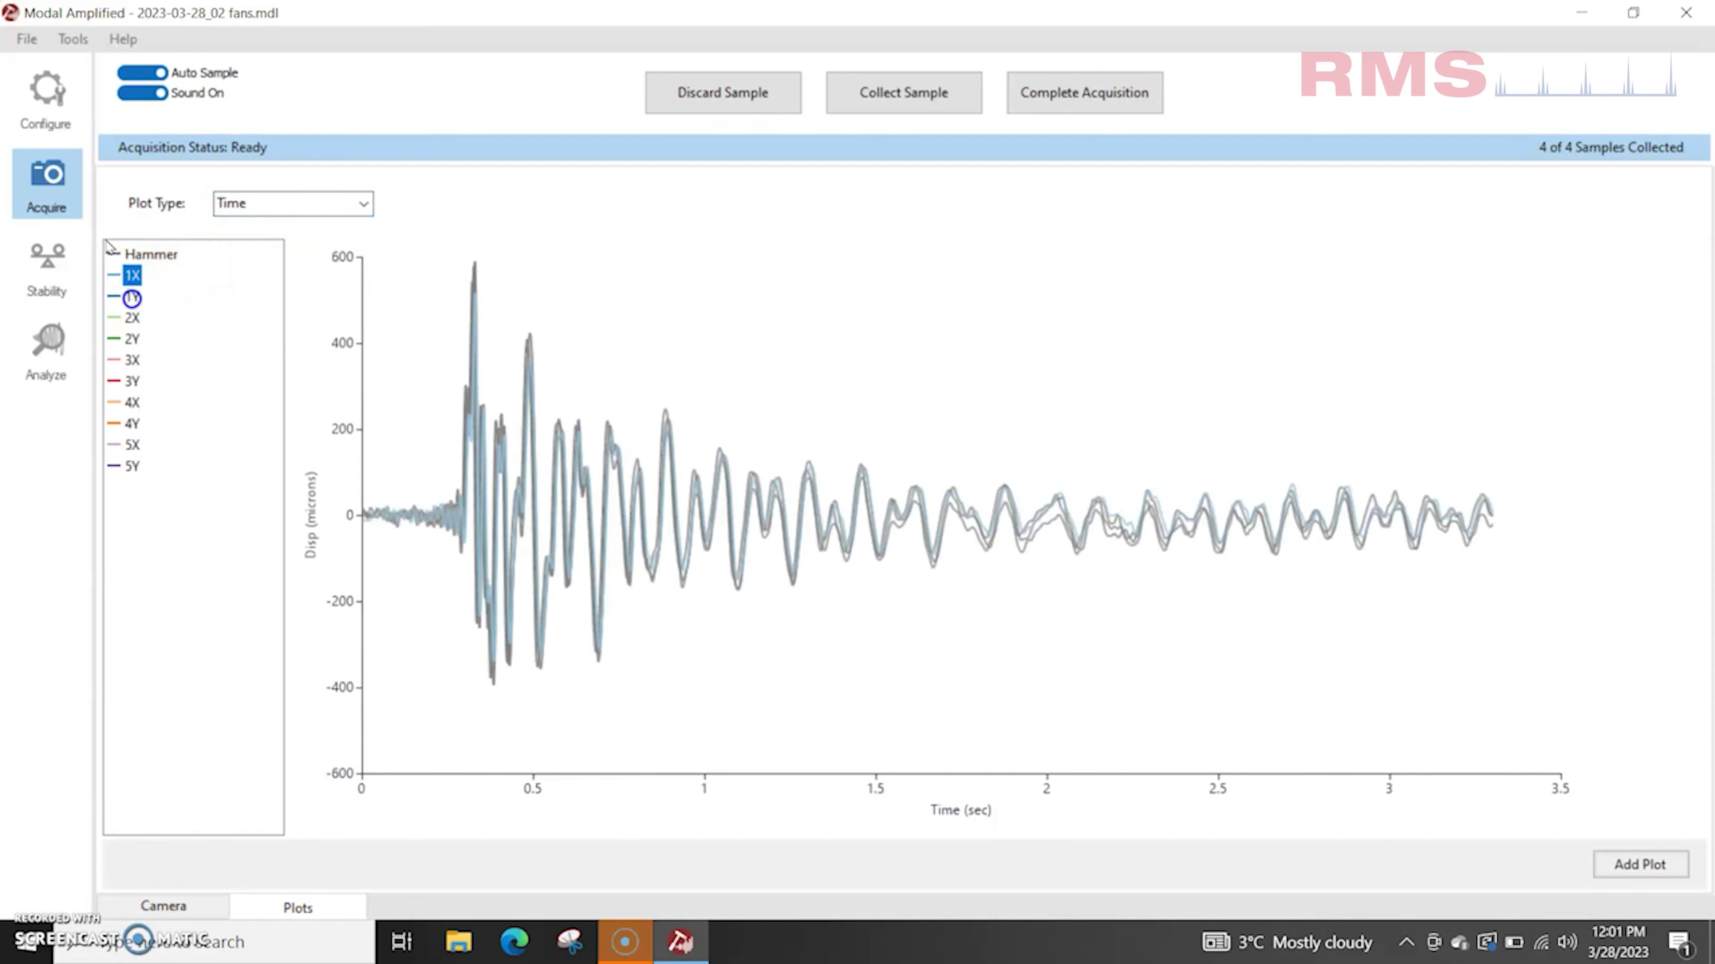
pyautogui.click(132, 297)
pyautogui.click(133, 358)
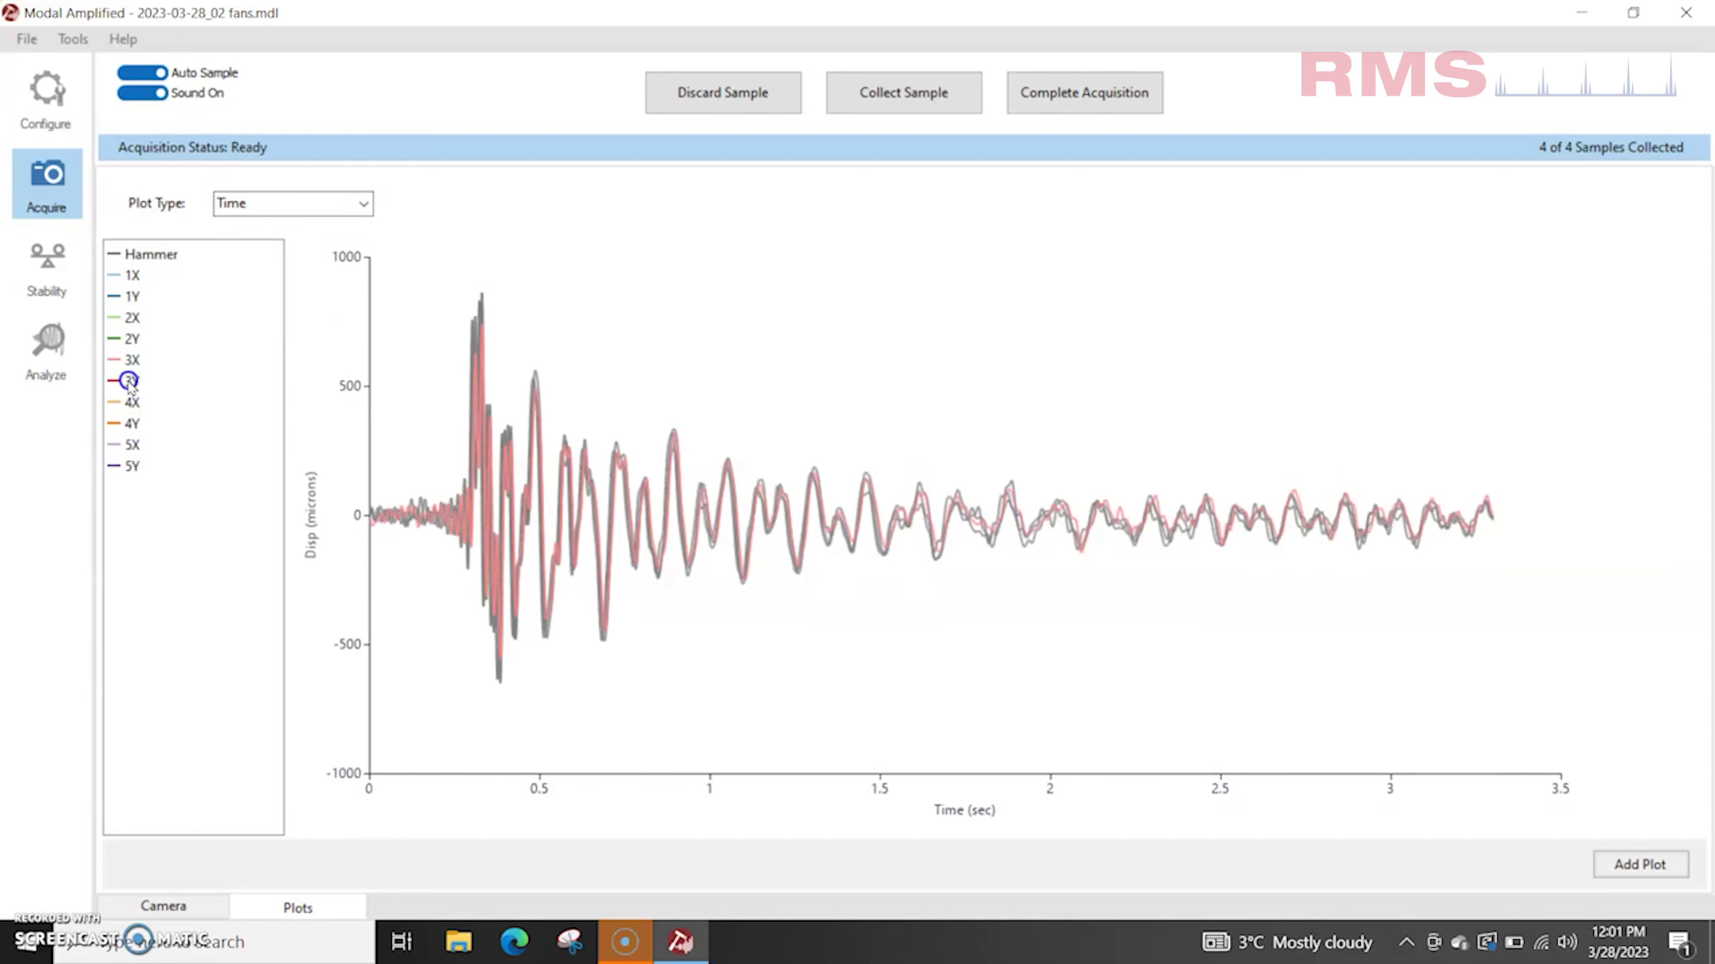
pyautogui.click(130, 381)
pyautogui.click(133, 404)
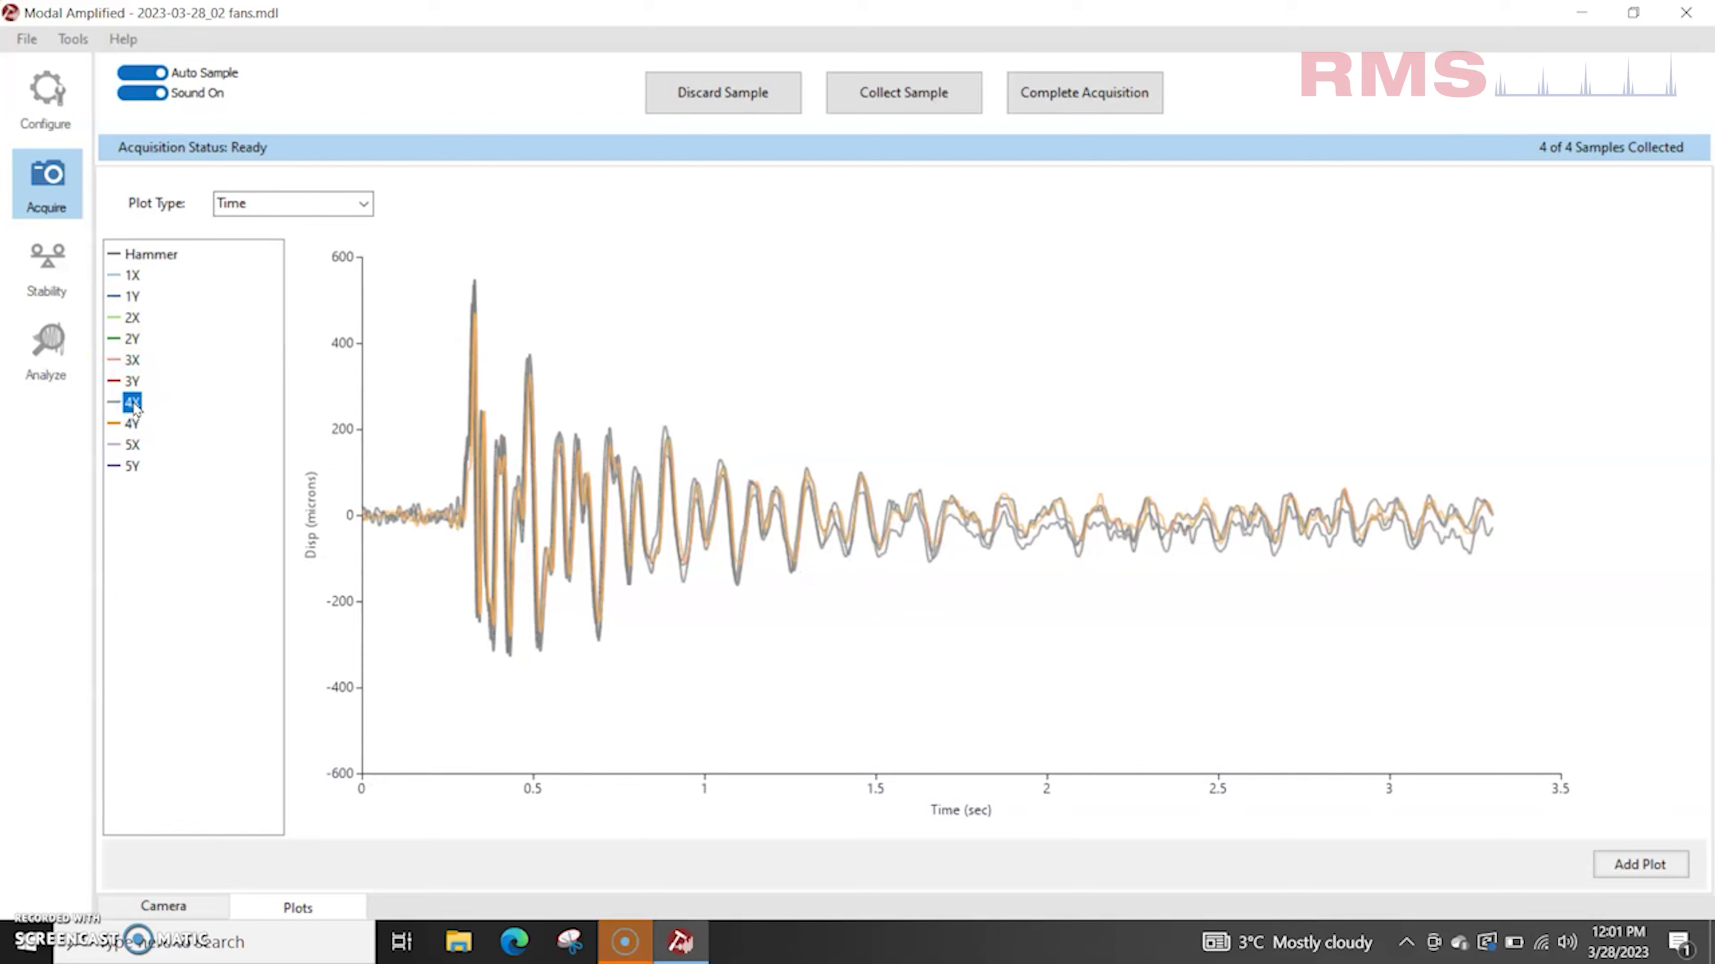
# Step: Complete the acquisition and start the Measurement Creator from the Stability page
pyautogui.click(1068, 99)
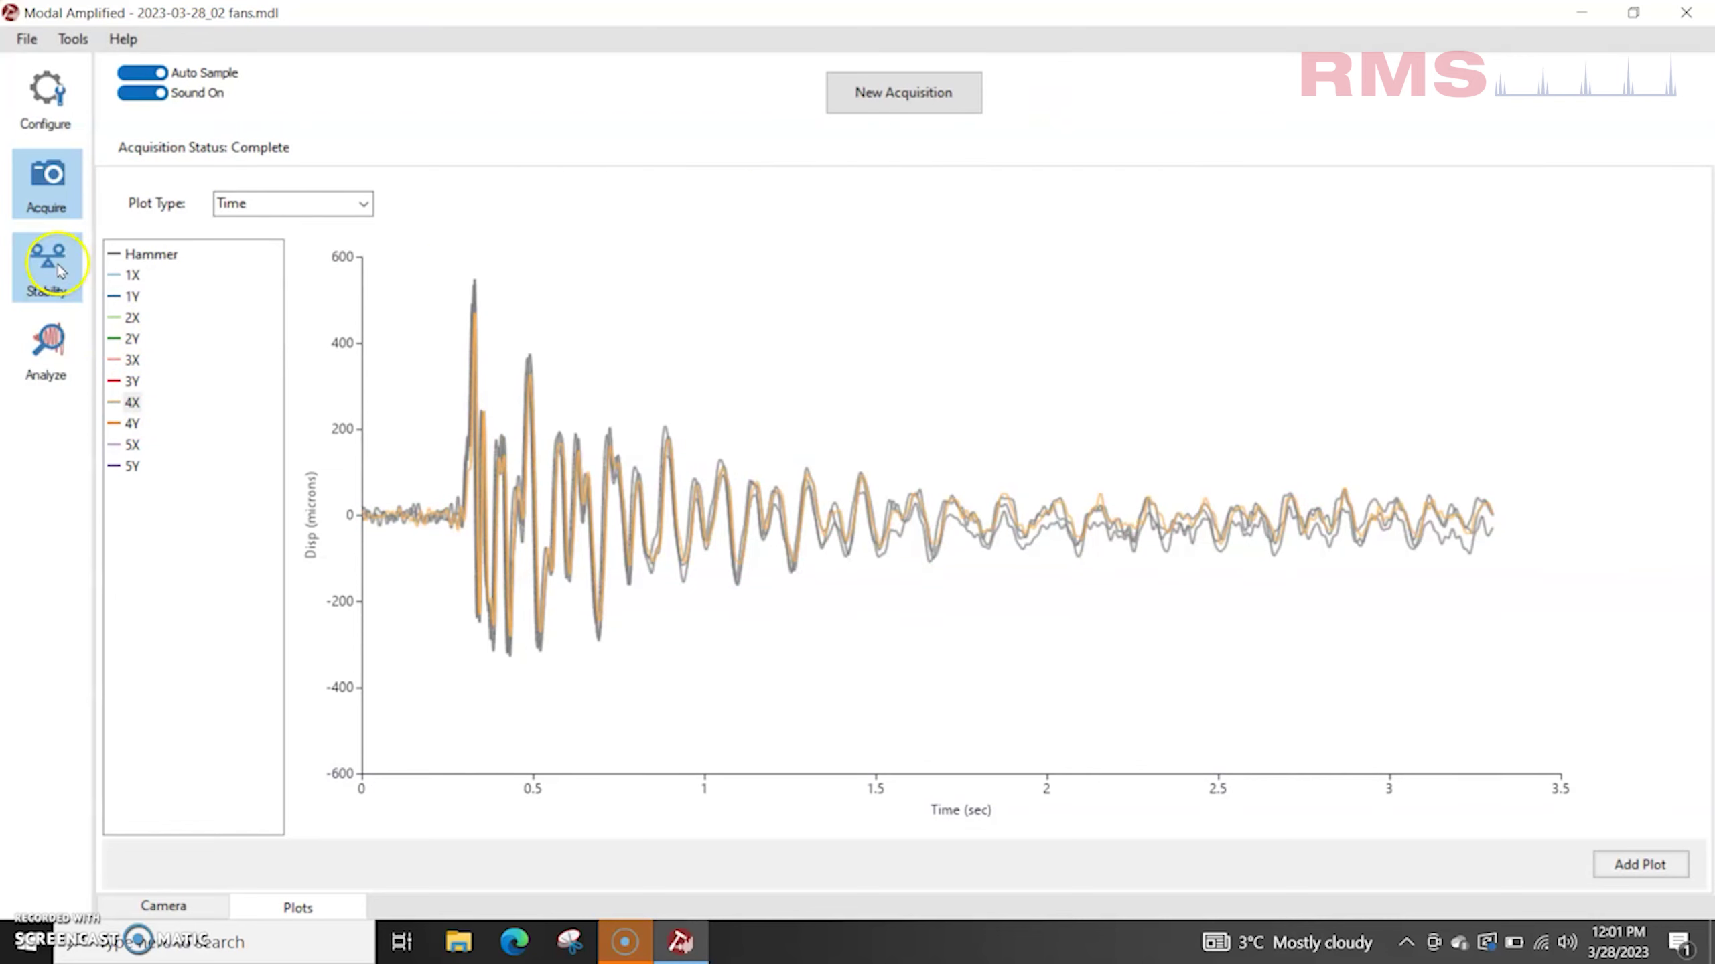
pyautogui.click(60, 270)
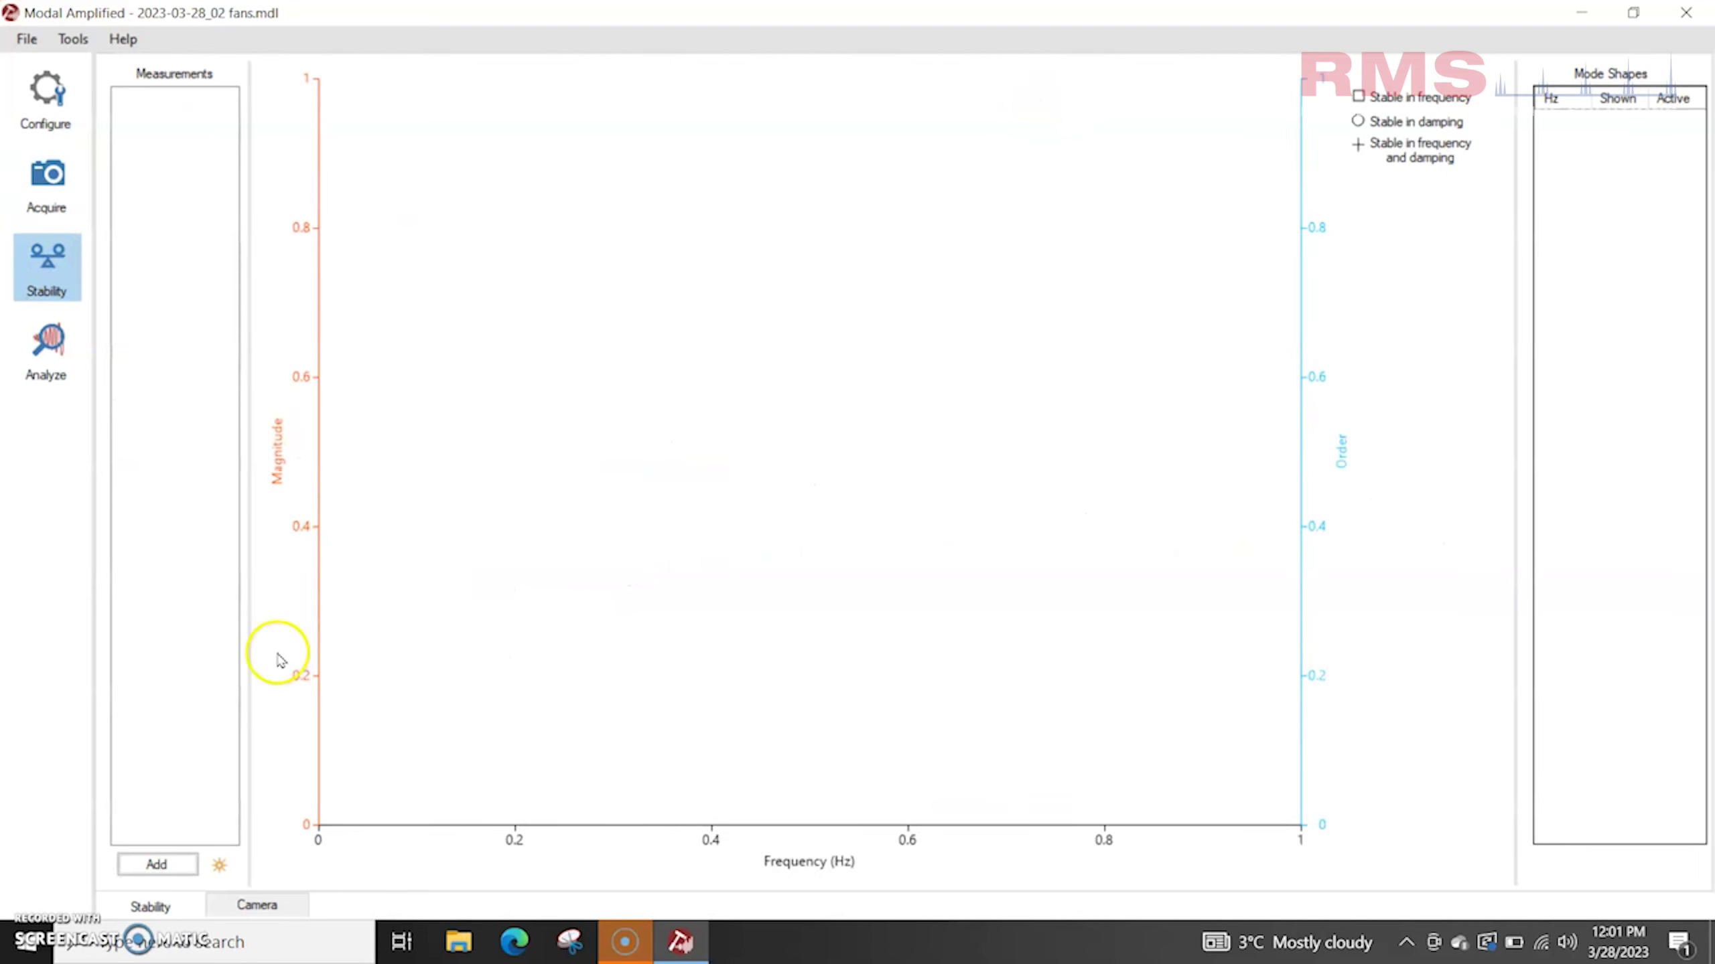
pyautogui.click(219, 865)
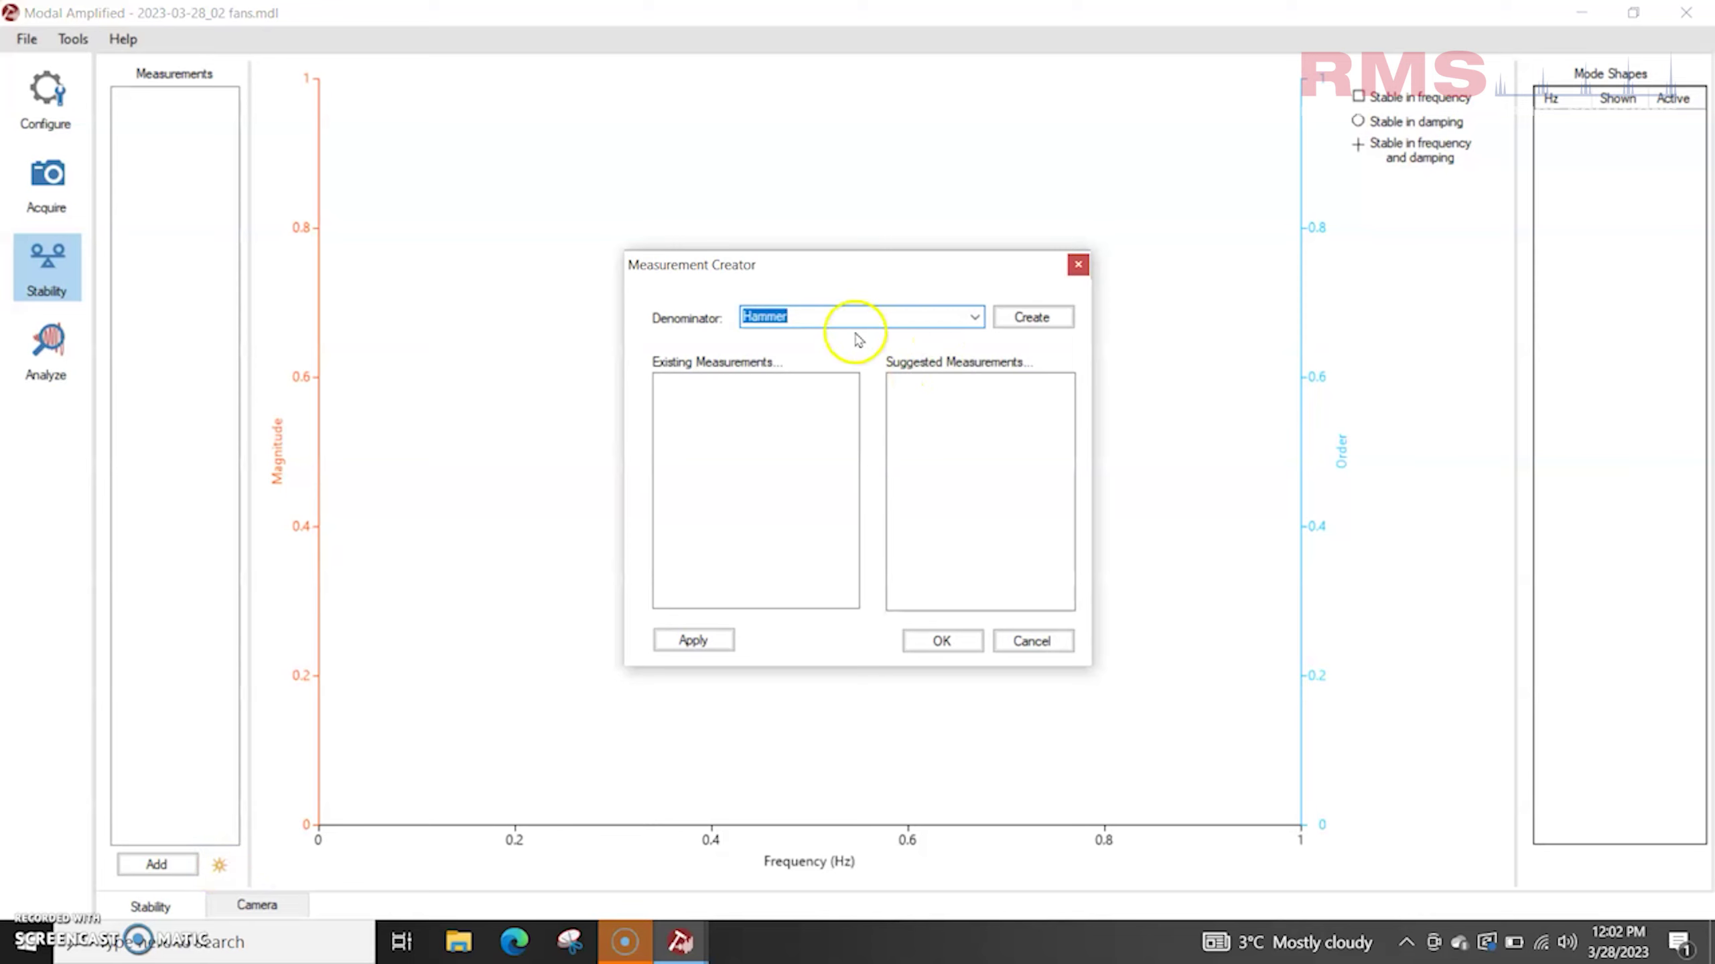
# Step: Generate and accept the ten suggested Hammer-referenced measurements, 1X through 5Y
pyautogui.click(1026, 317)
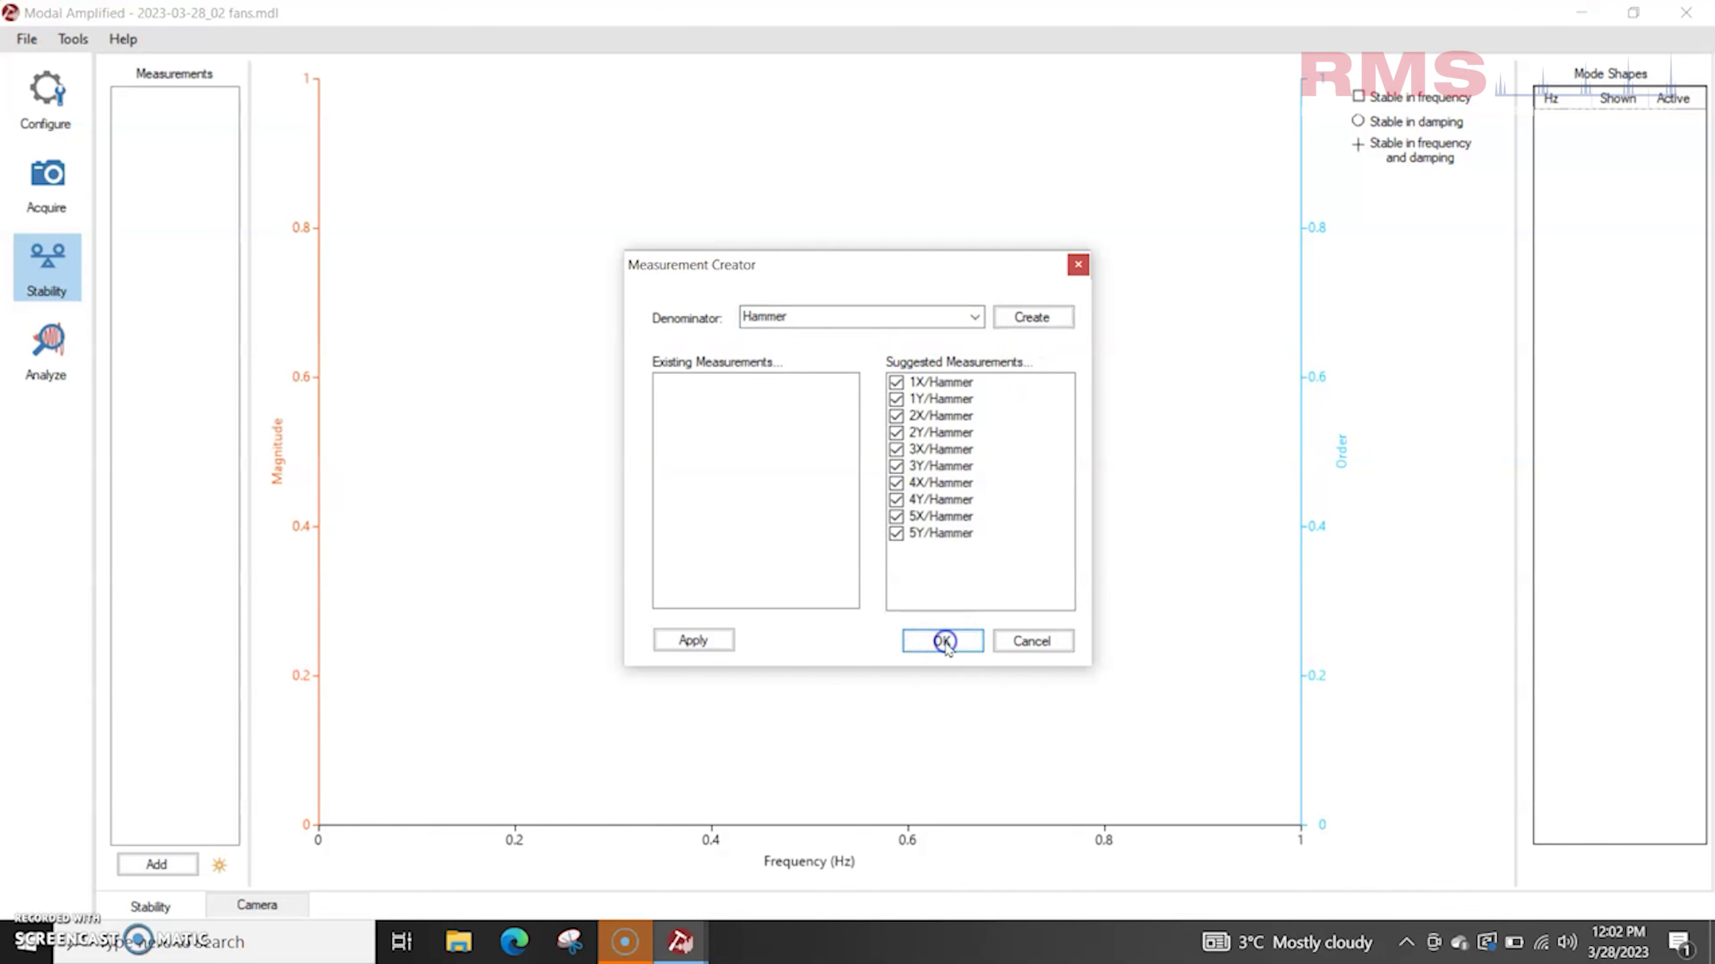
pyautogui.click(944, 641)
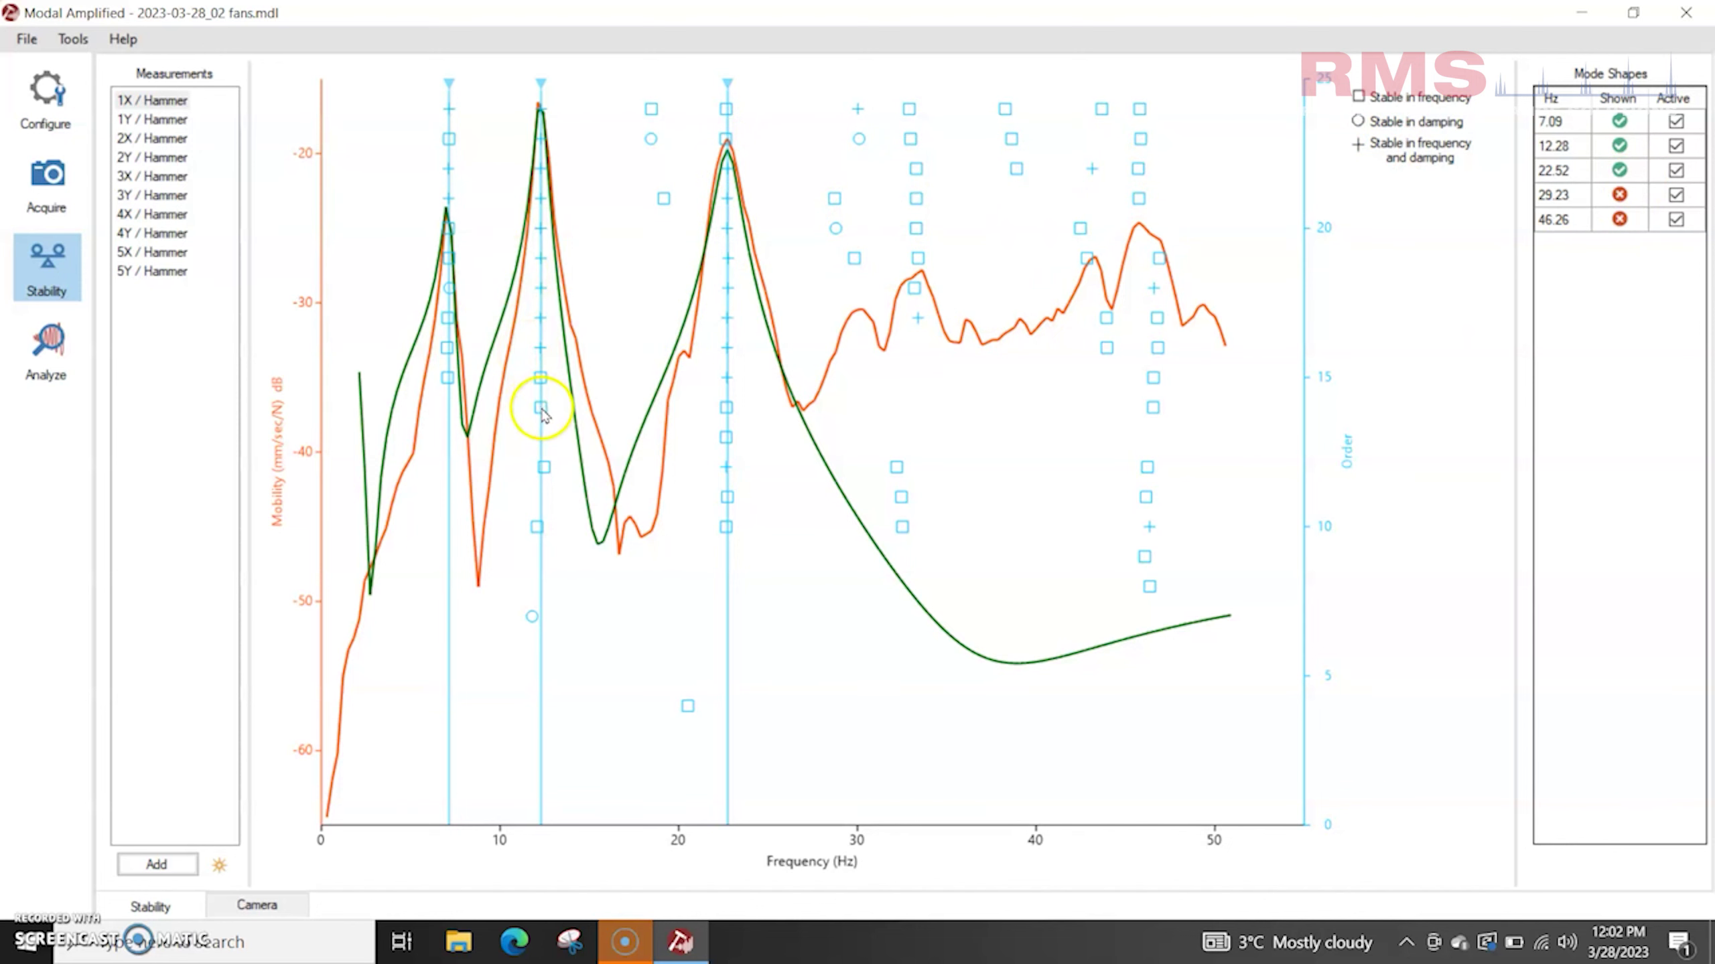
# Step: Step through the FRF fits and stability markers for 1Y through 5Y / Hammer
pyautogui.click(140, 120)
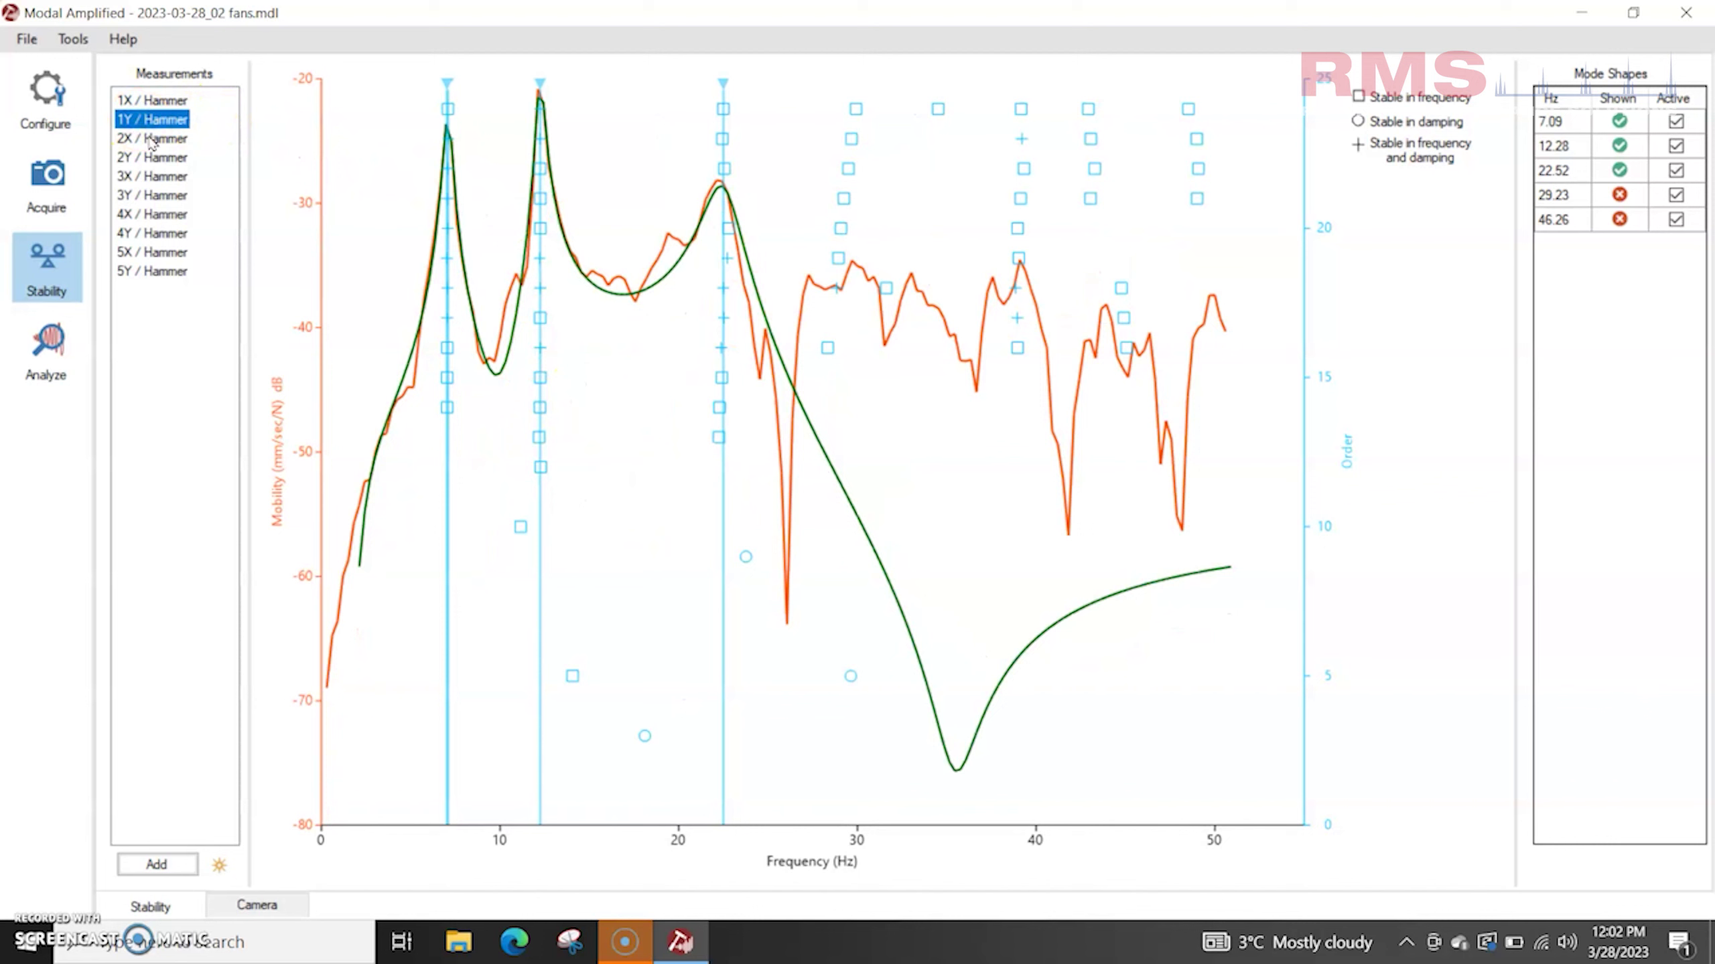
pyautogui.click(152, 139)
pyautogui.click(154, 160)
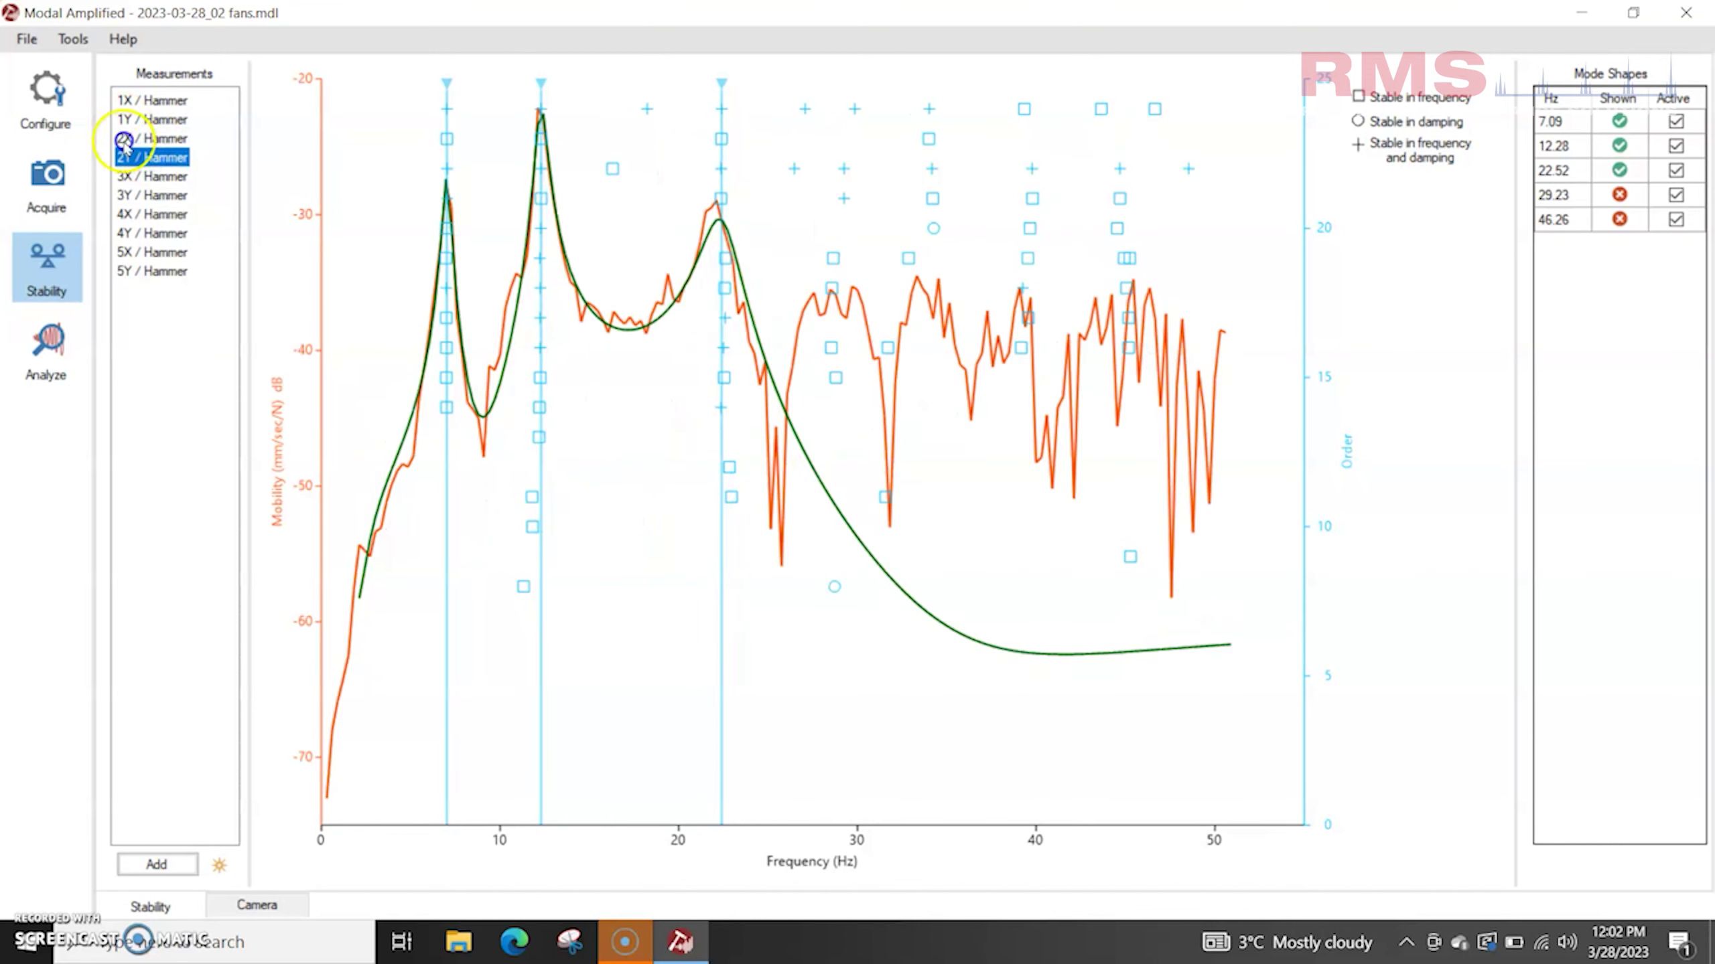
pyautogui.click(153, 177)
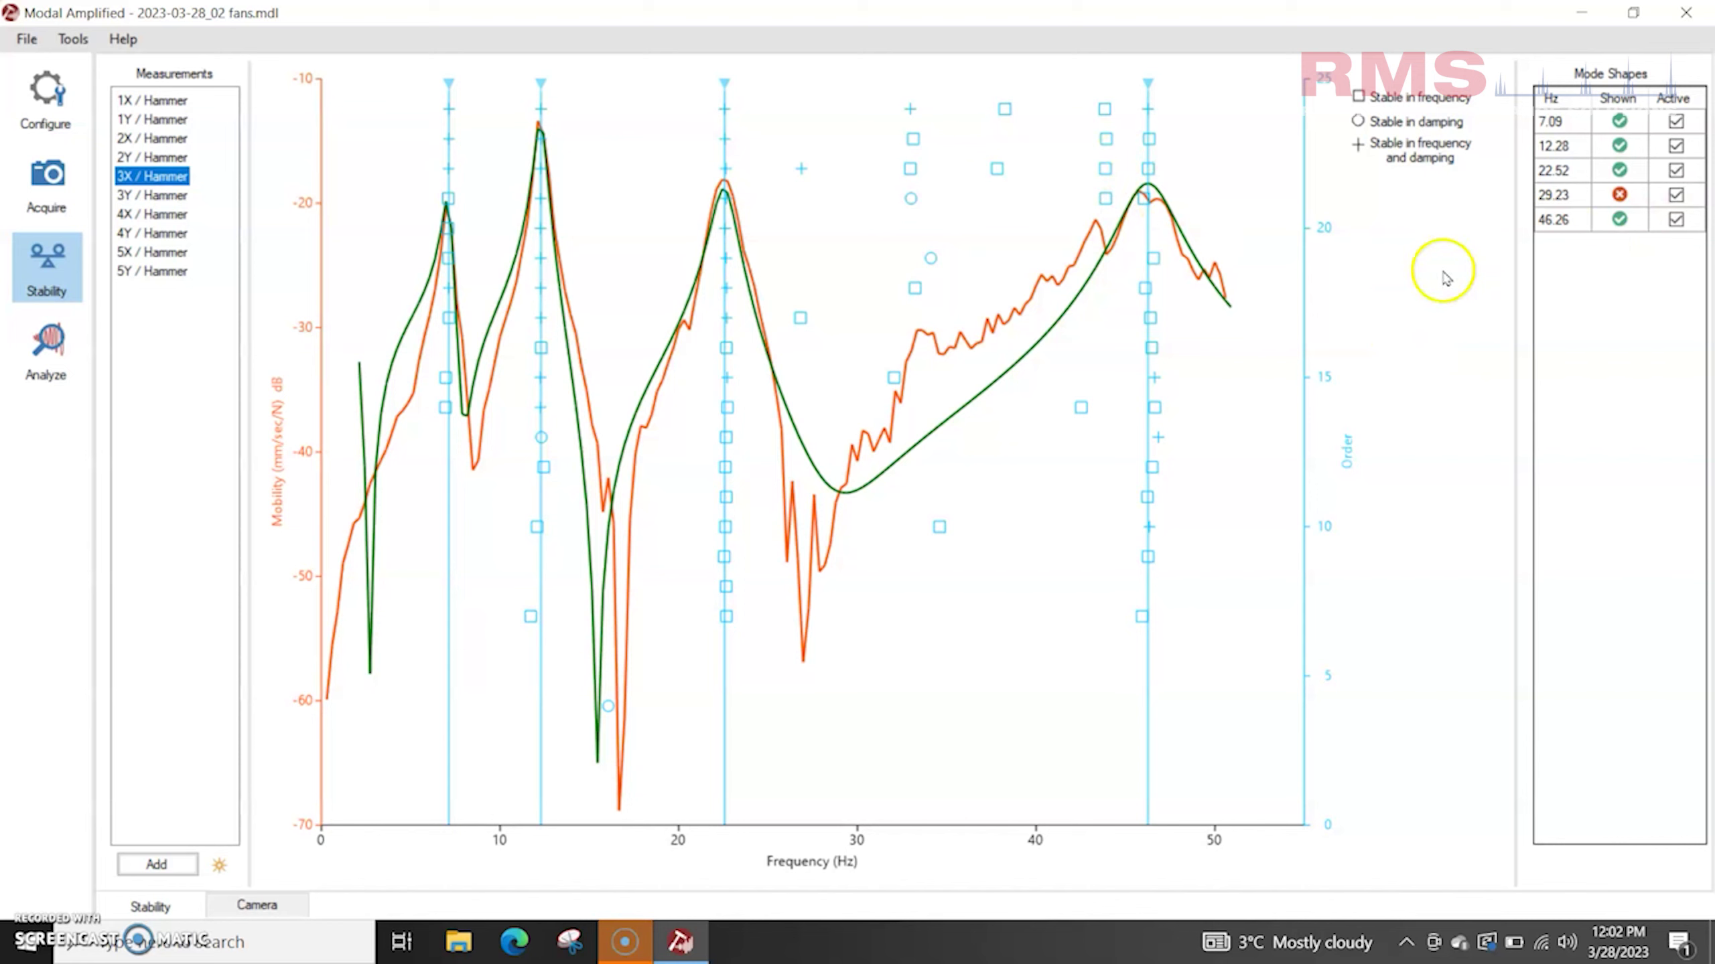
pyautogui.click(126, 196)
pyautogui.click(140, 215)
pyautogui.click(148, 235)
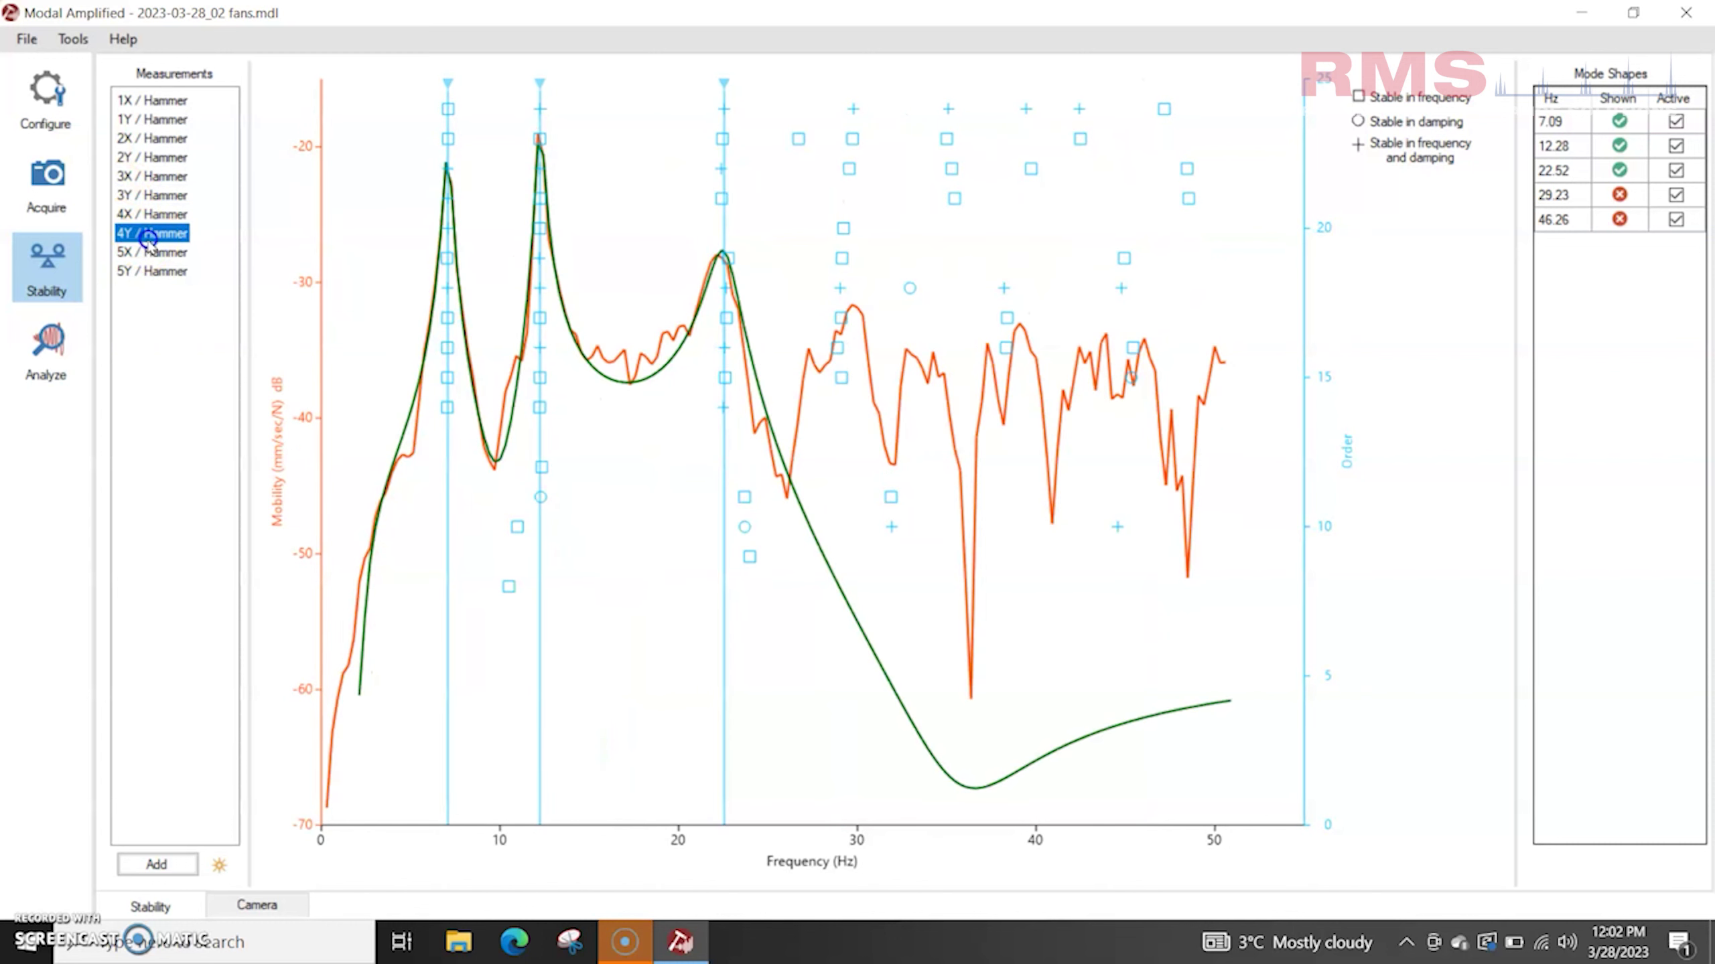
pyautogui.click(150, 252)
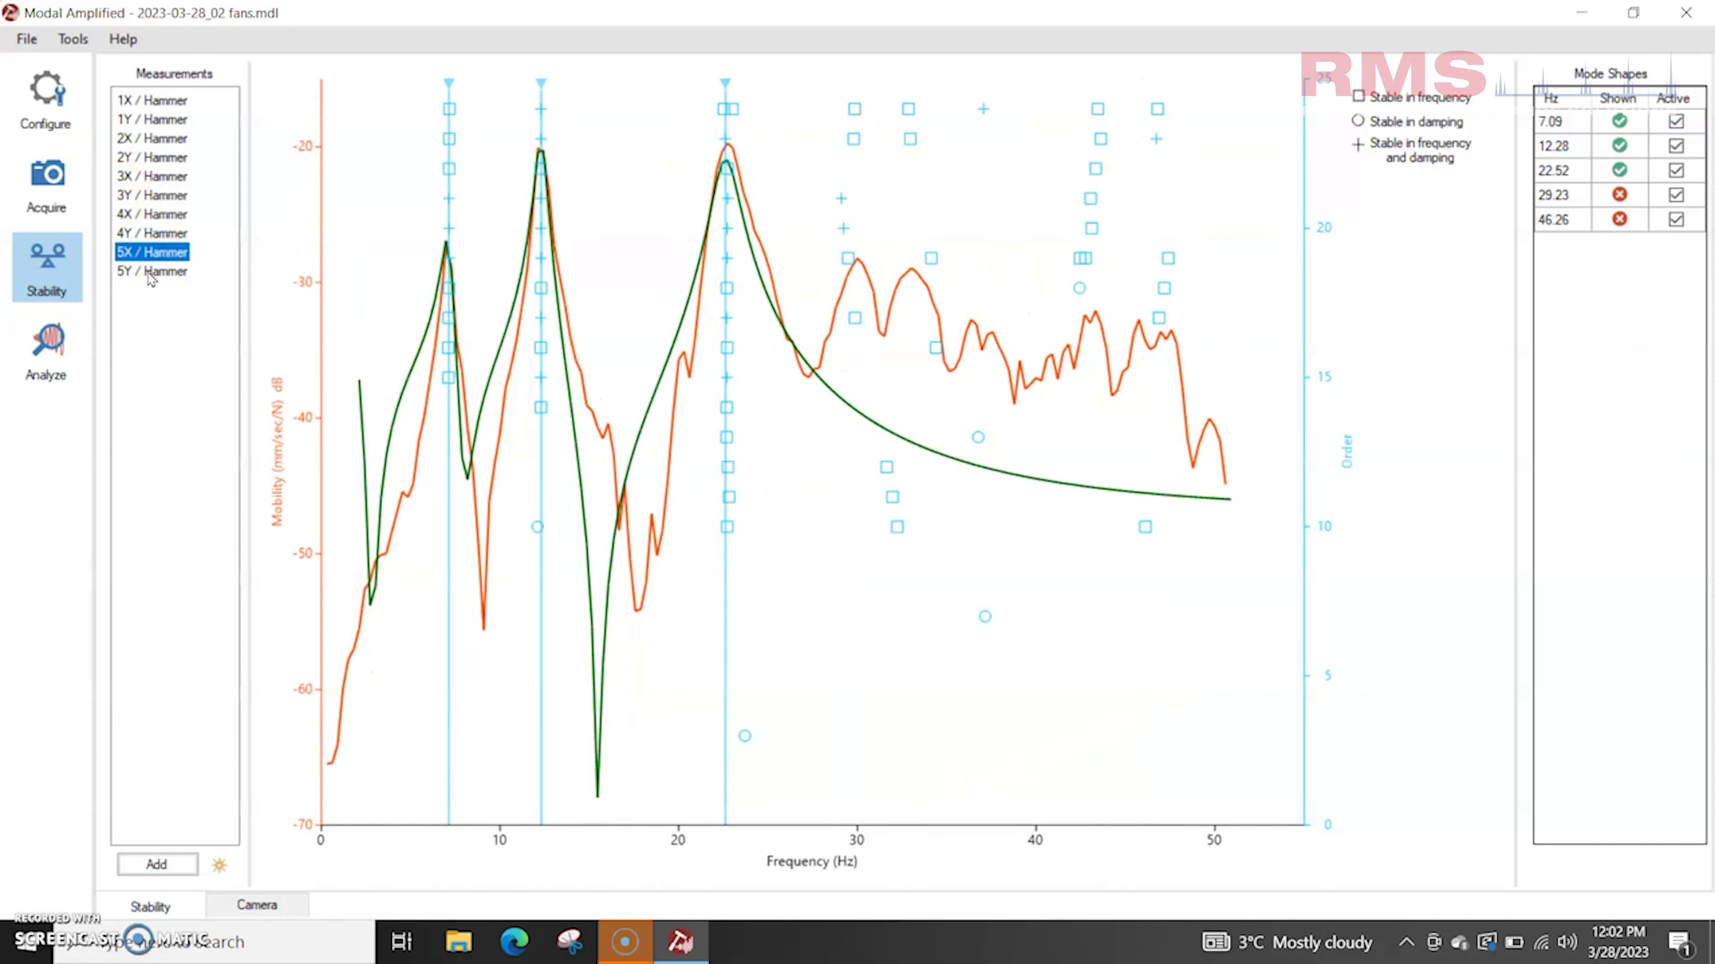
pyautogui.click(149, 273)
# Step: Go back through 4Y, 4X and 3Y to 3X / Hammer, where the 46.26 Hz mode appears
pyautogui.click(147, 233)
pyautogui.click(142, 215)
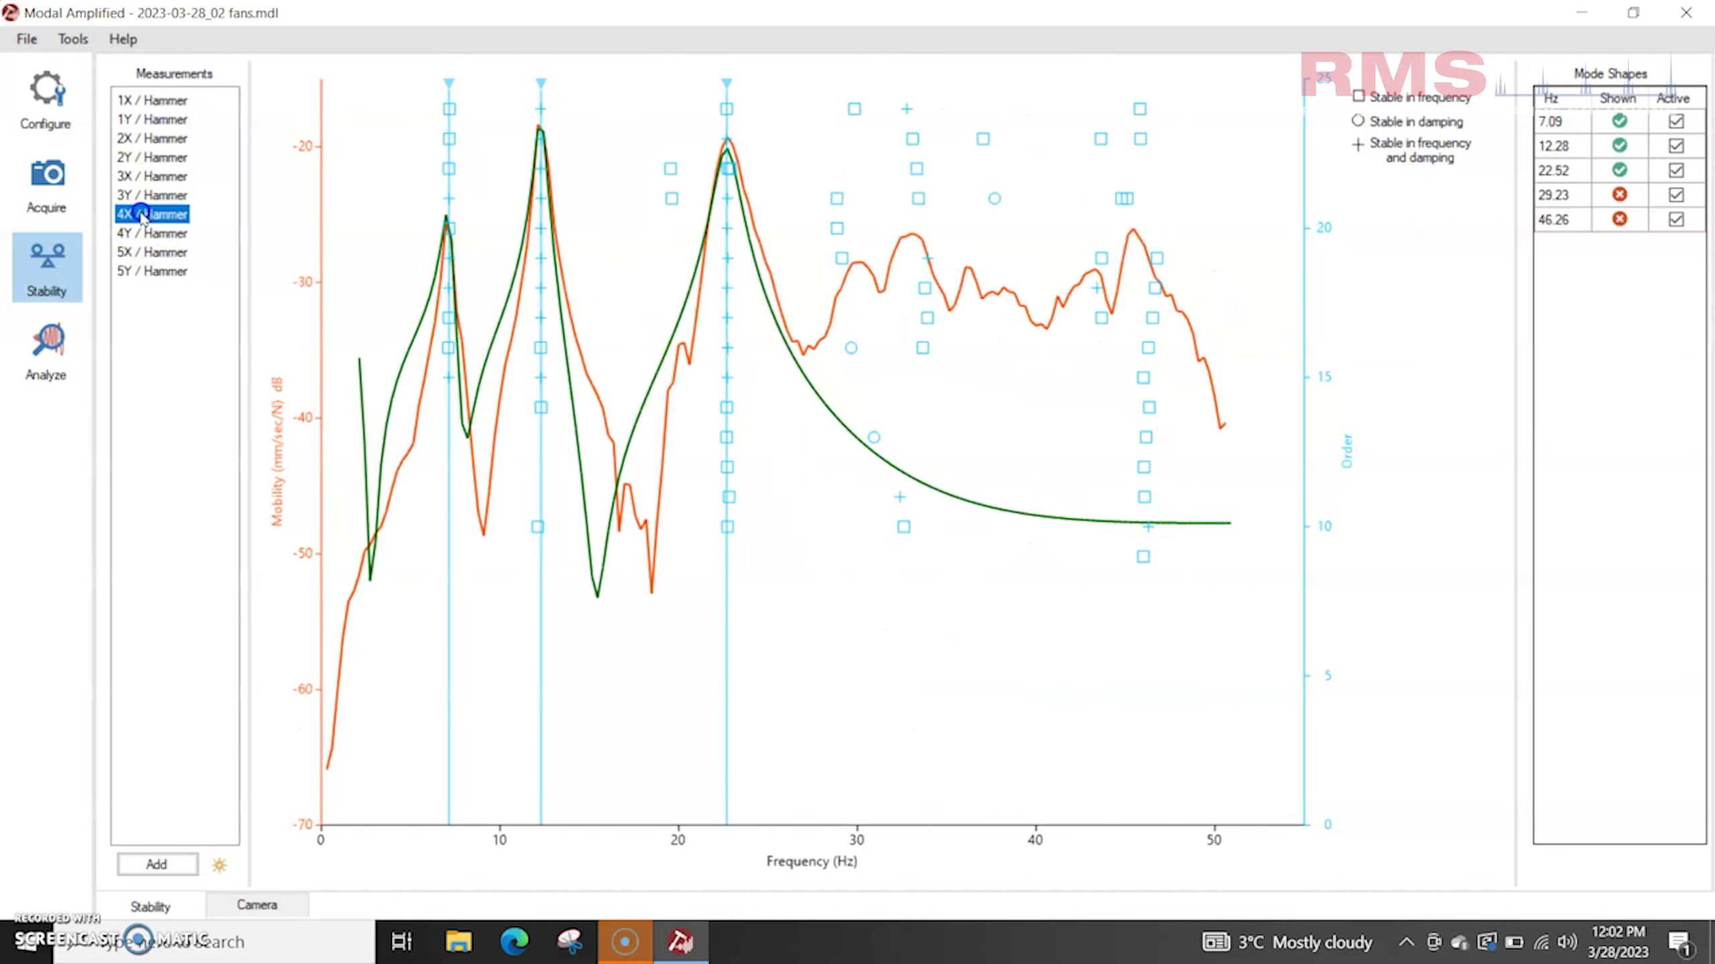
pyautogui.click(138, 195)
pyautogui.click(130, 177)
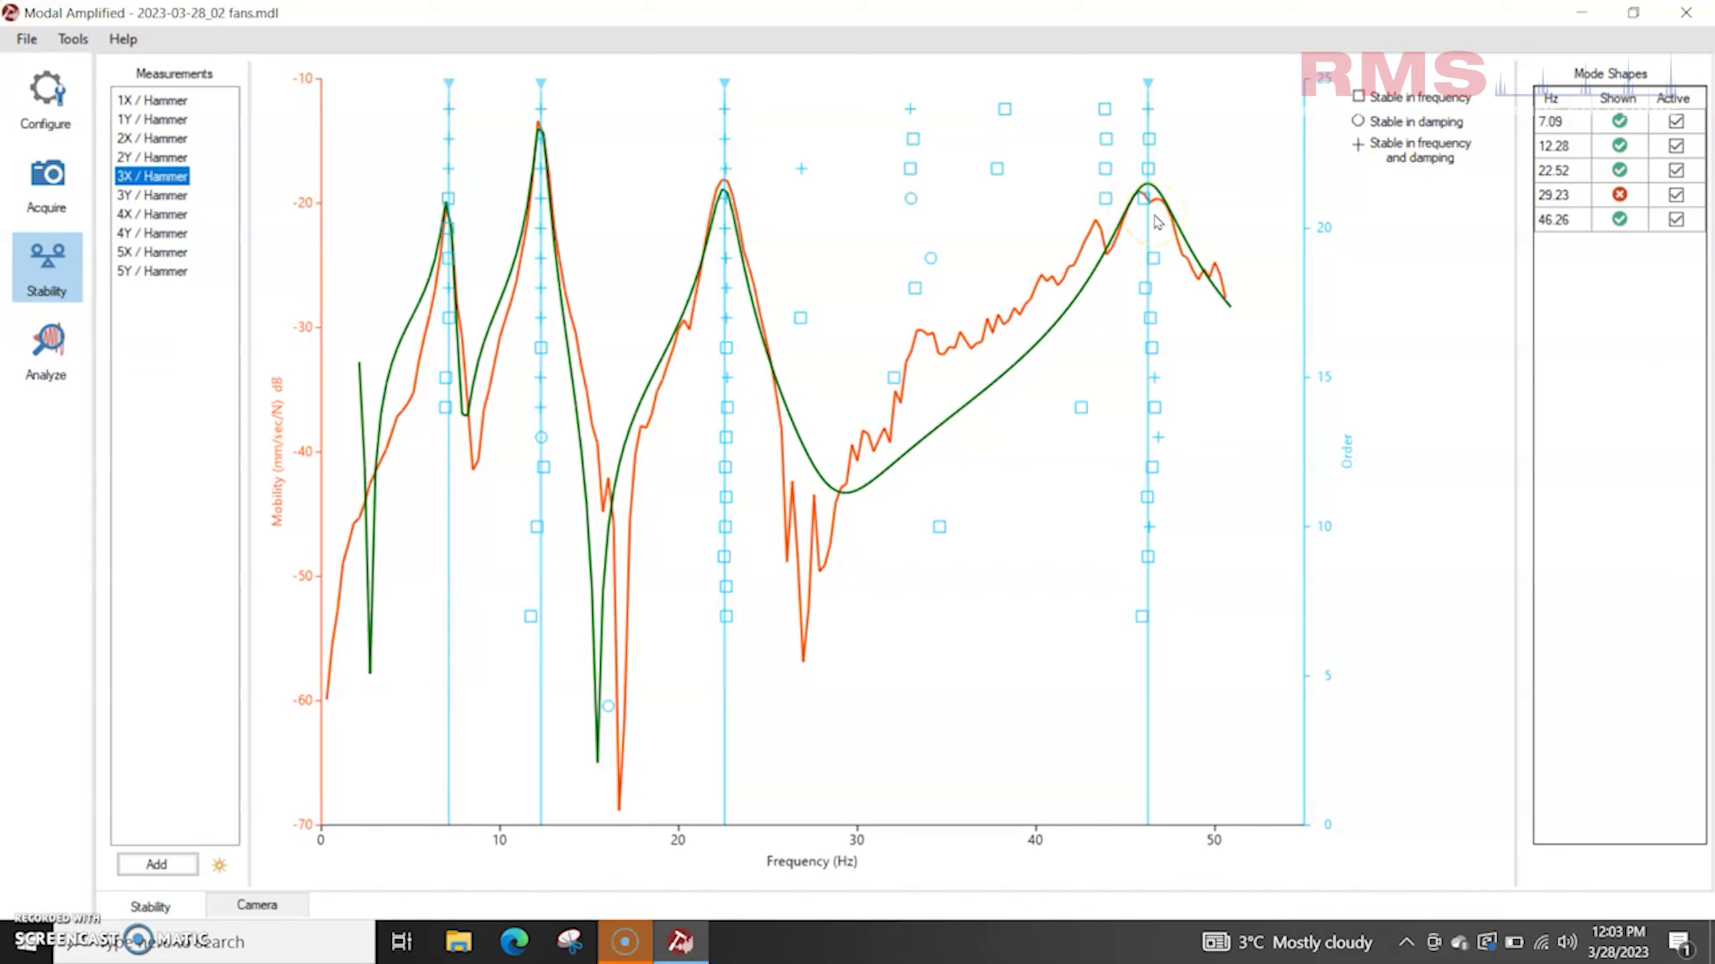
# Step: Open the fan recording in Analyze, lower the upper threshold to brighten it, and play it
pyautogui.click(61, 356)
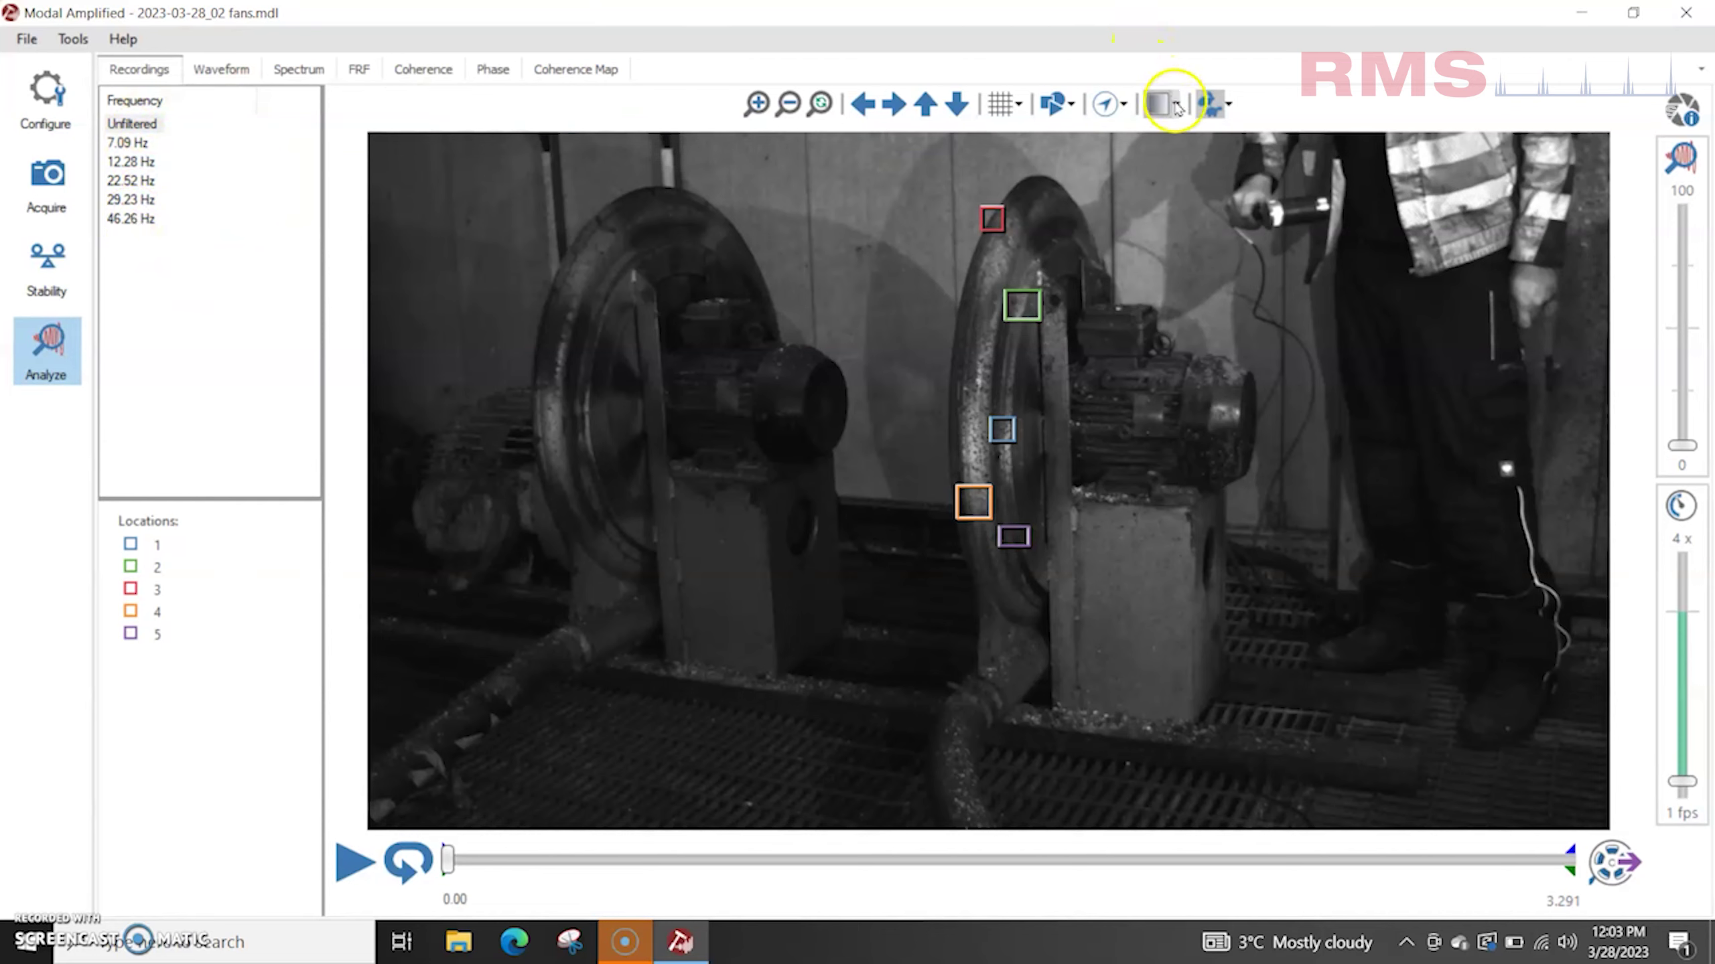
pyautogui.click(1163, 102)
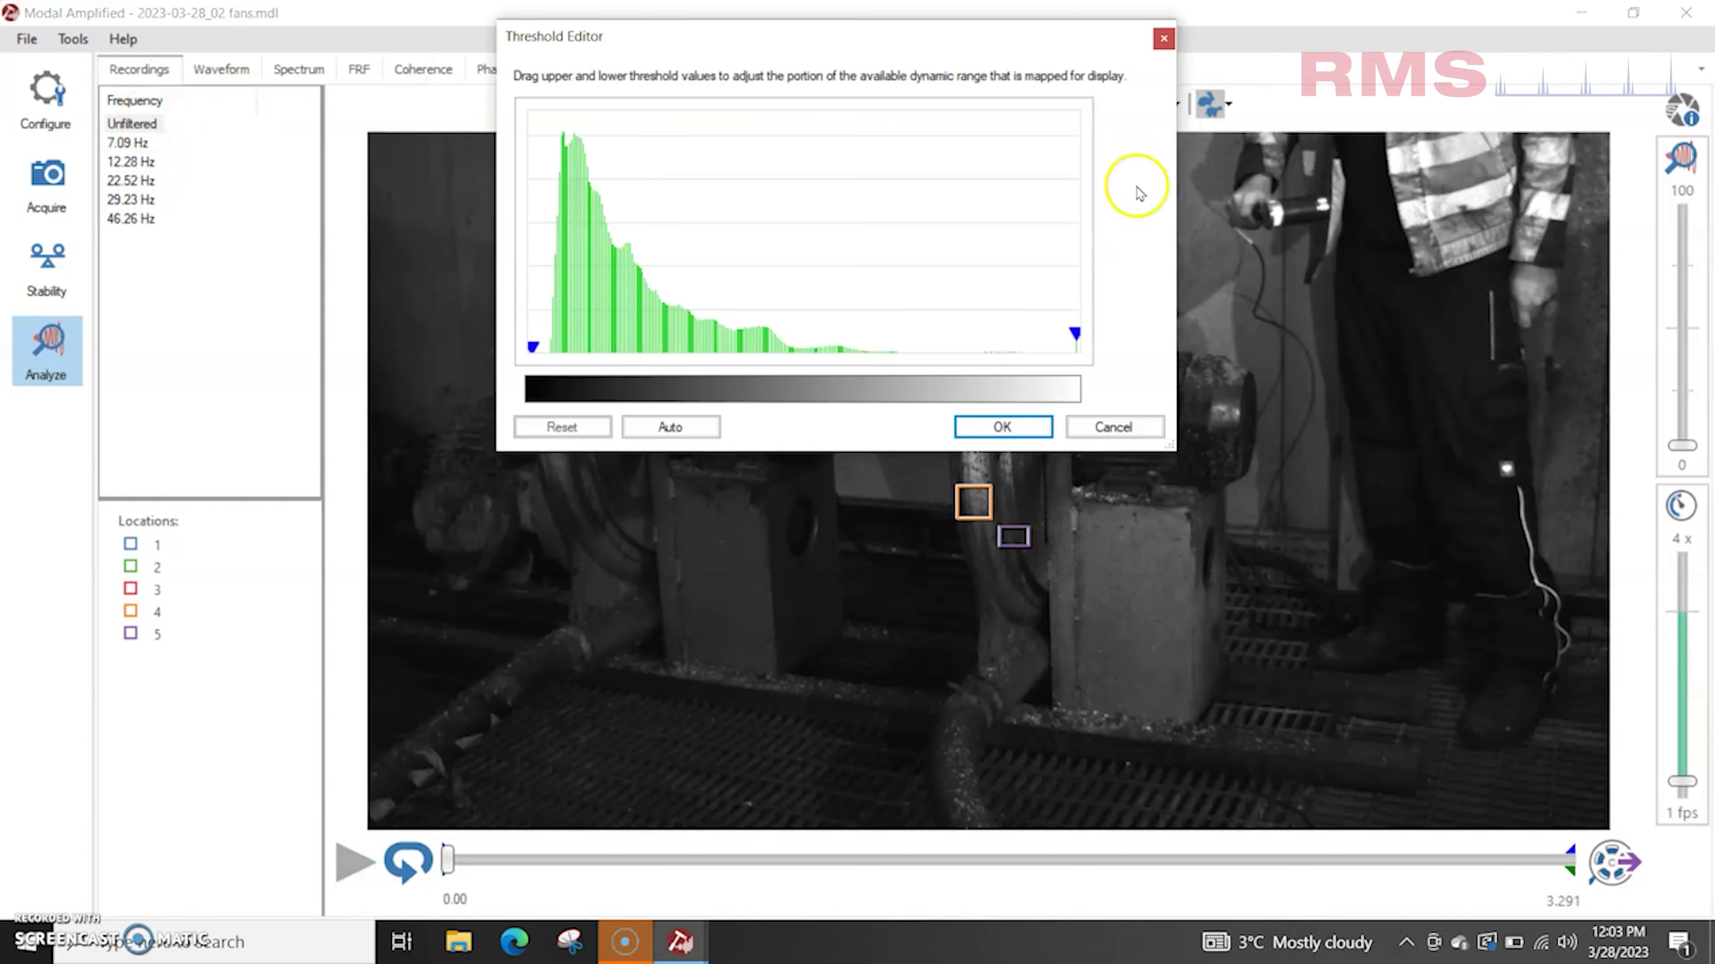
pyautogui.moveTo(1076, 344); pyautogui.dragTo(992, 326)
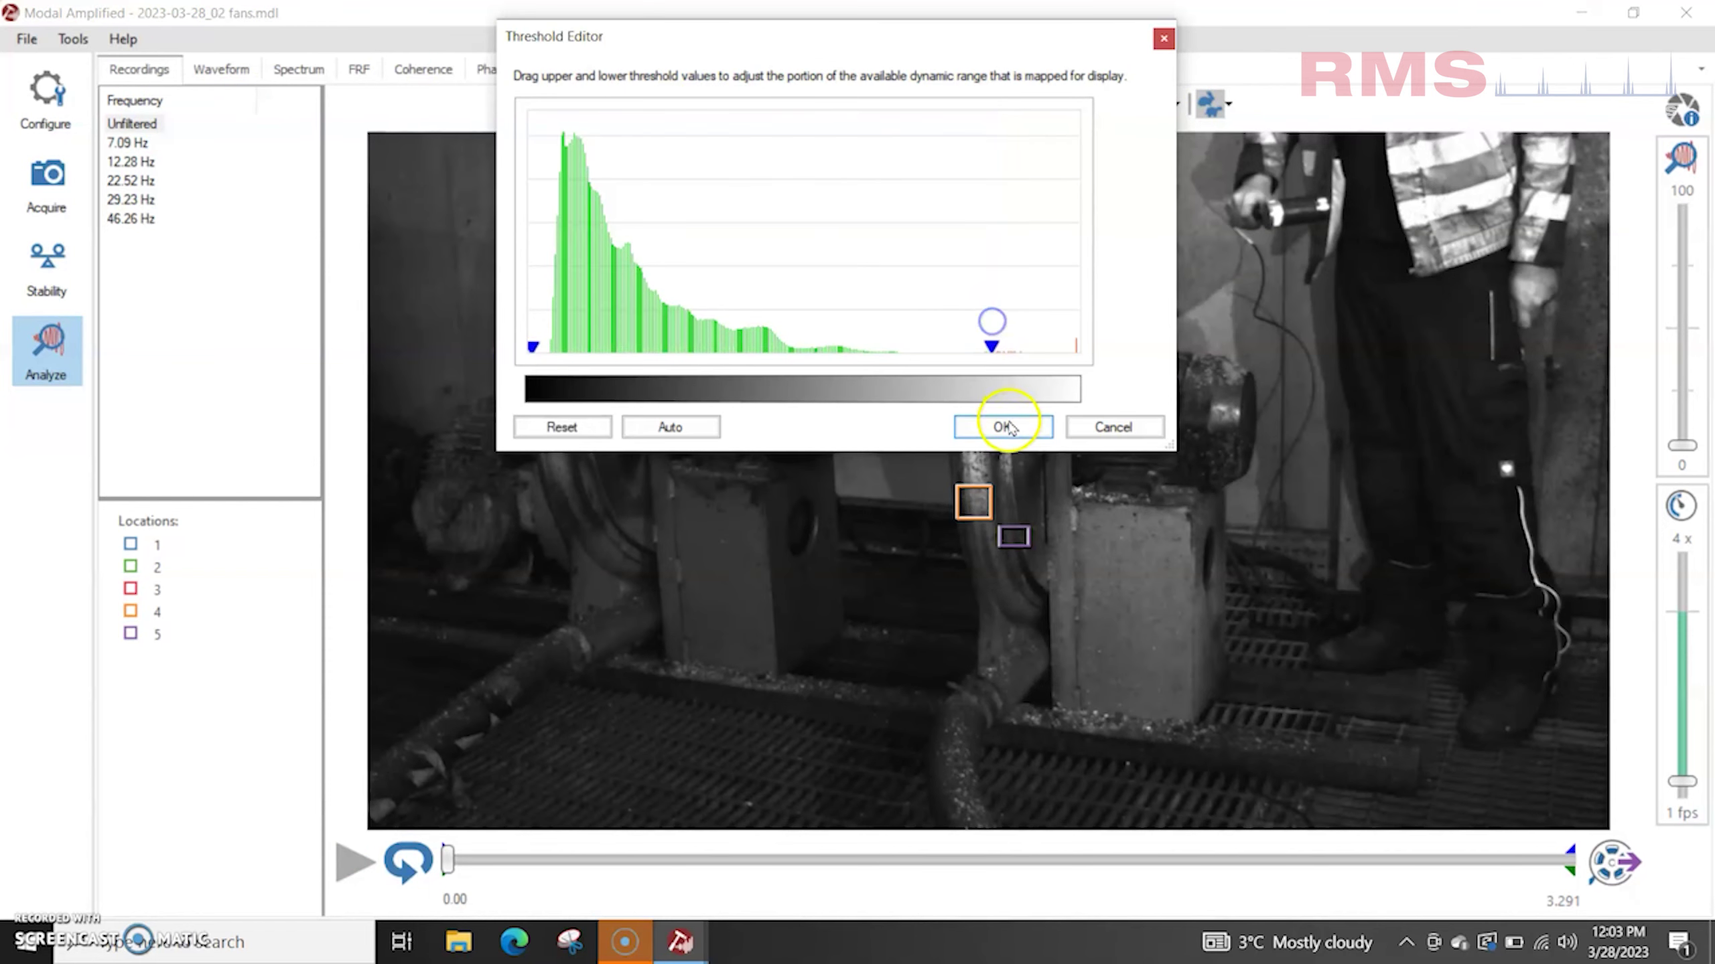
pyautogui.click(1001, 424)
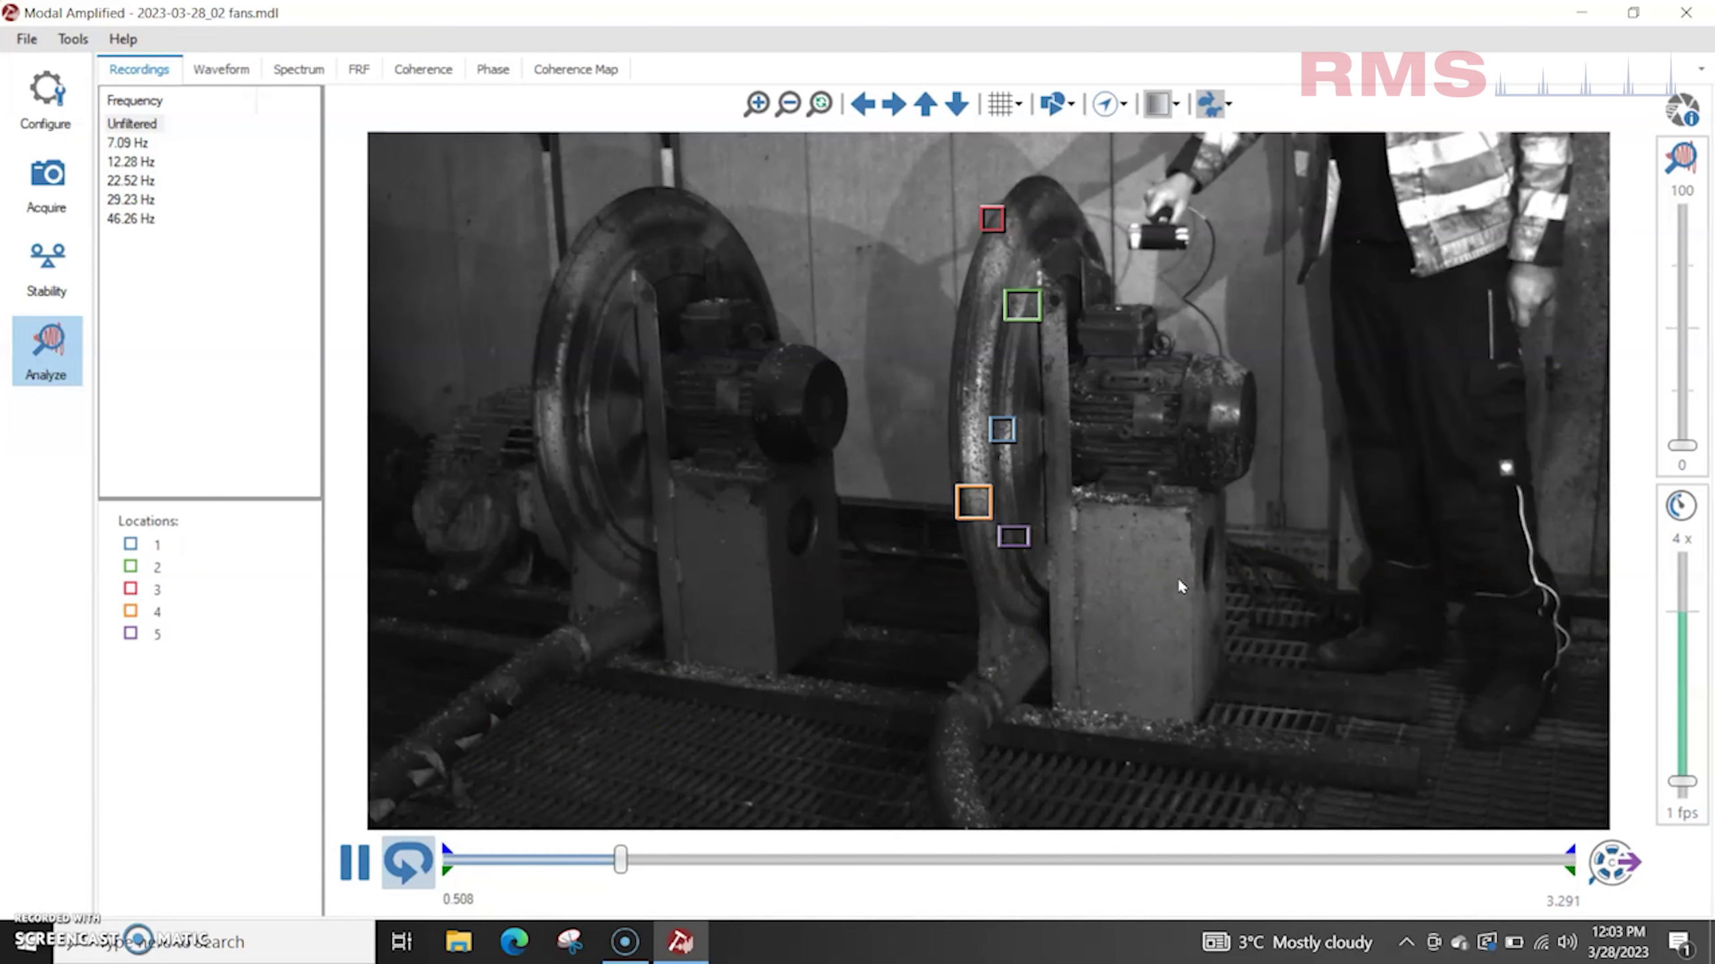
pyautogui.click(338, 876)
# Step: Rewind, raise the amplification, and play the unfiltered amplified fan video with its five locations
pyautogui.click(450, 853)
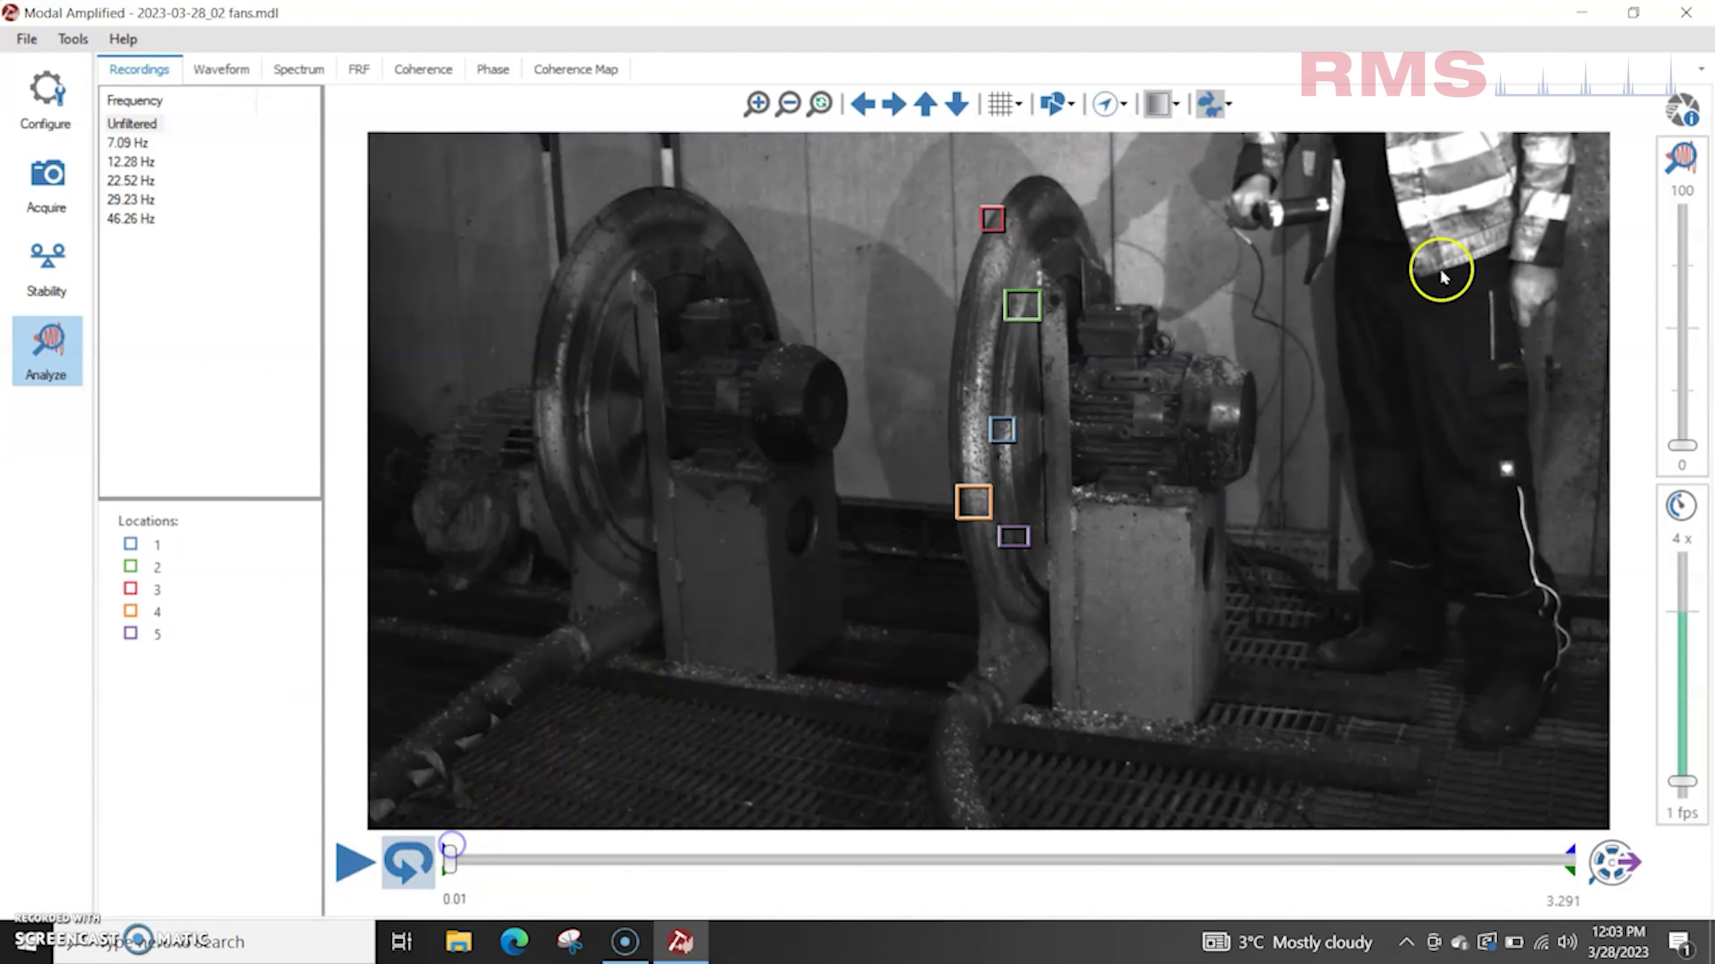
pyautogui.click(1686, 275)
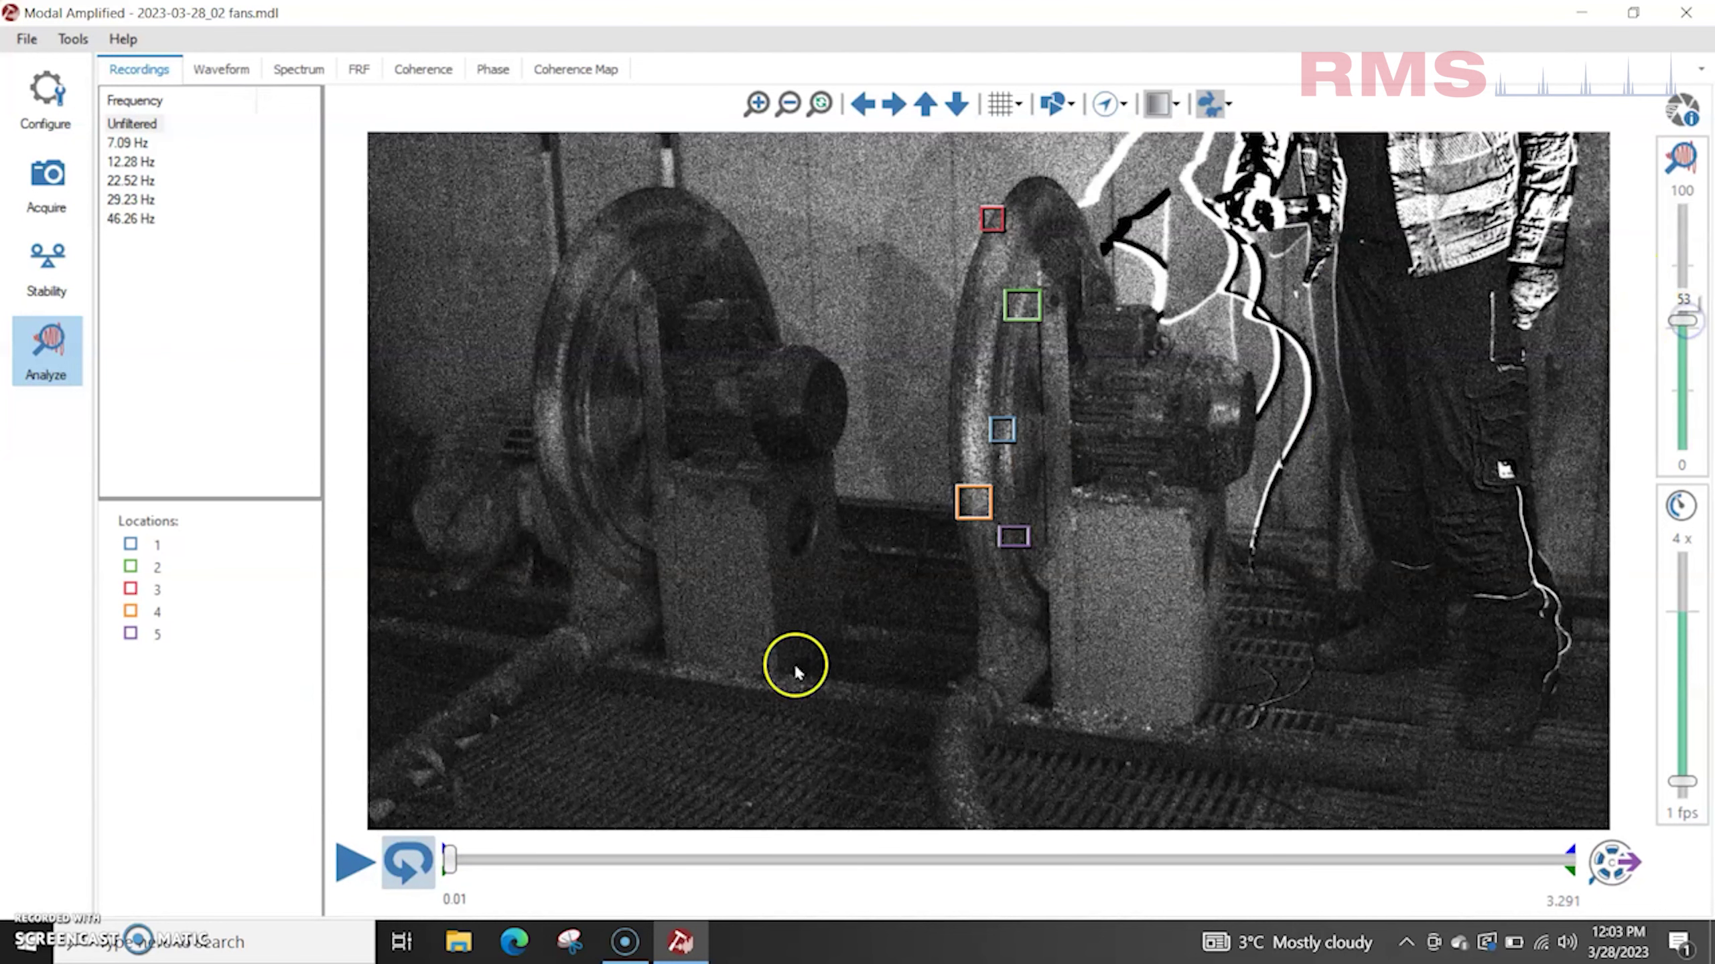
pyautogui.click(355, 863)
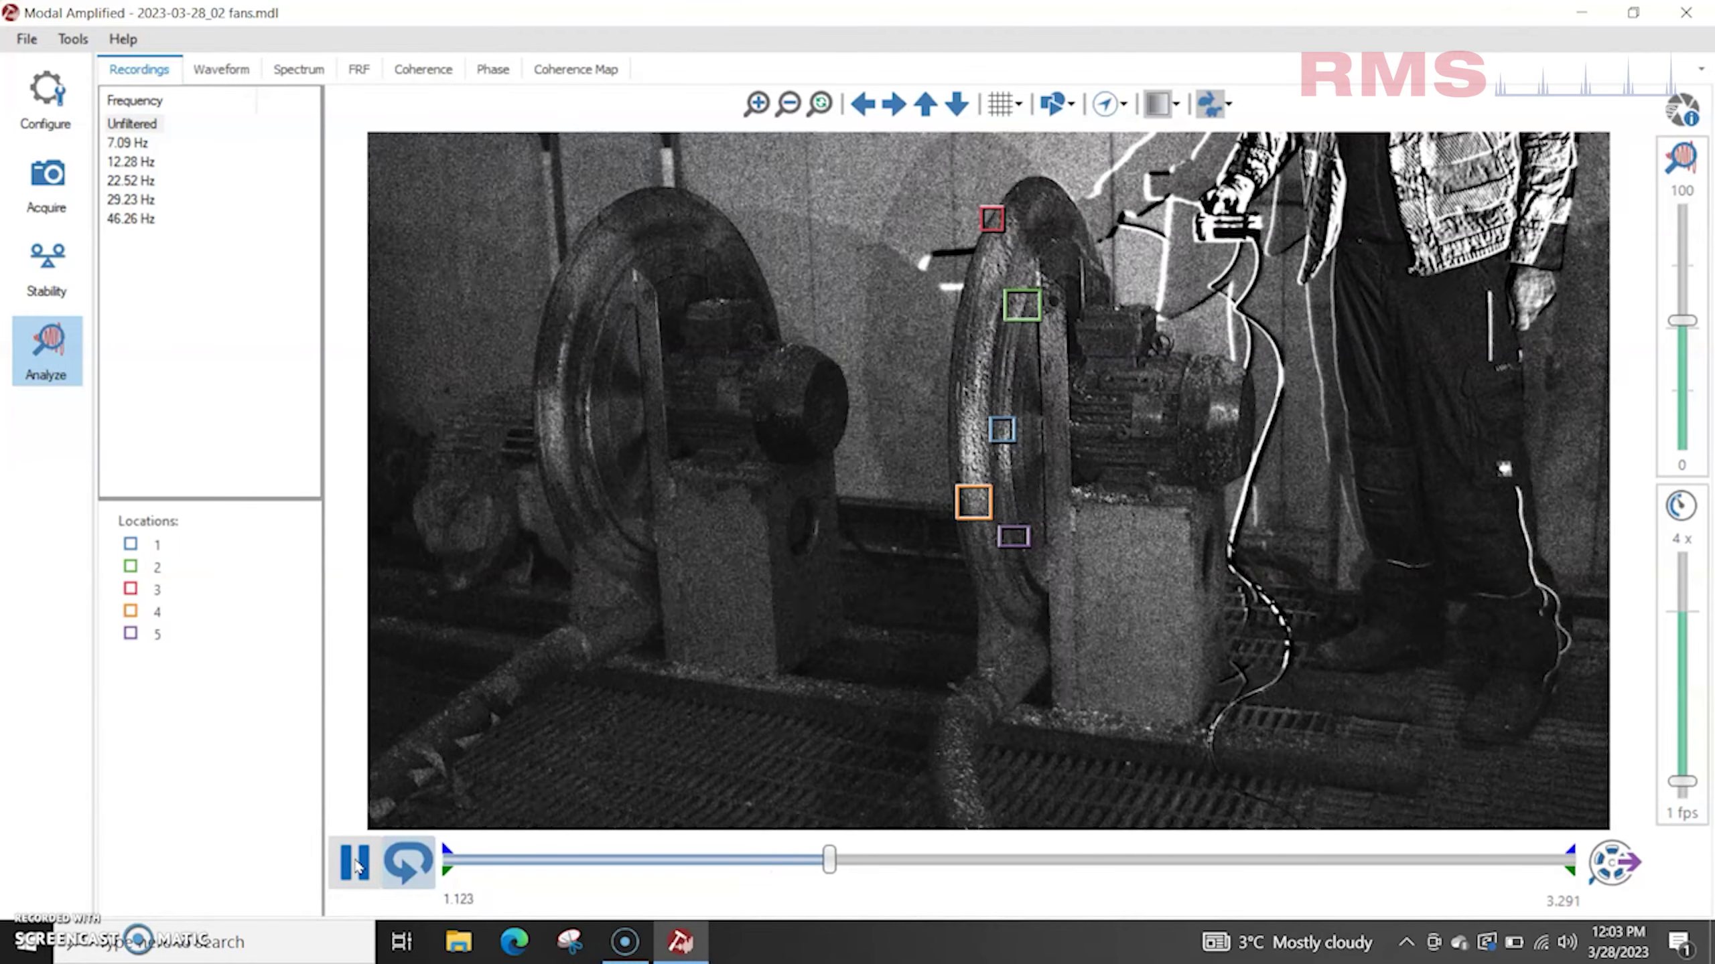
pyautogui.click(355, 863)
# Step: Filter the fan recording at the 7.09 Hz mode
pyautogui.click(672, 684)
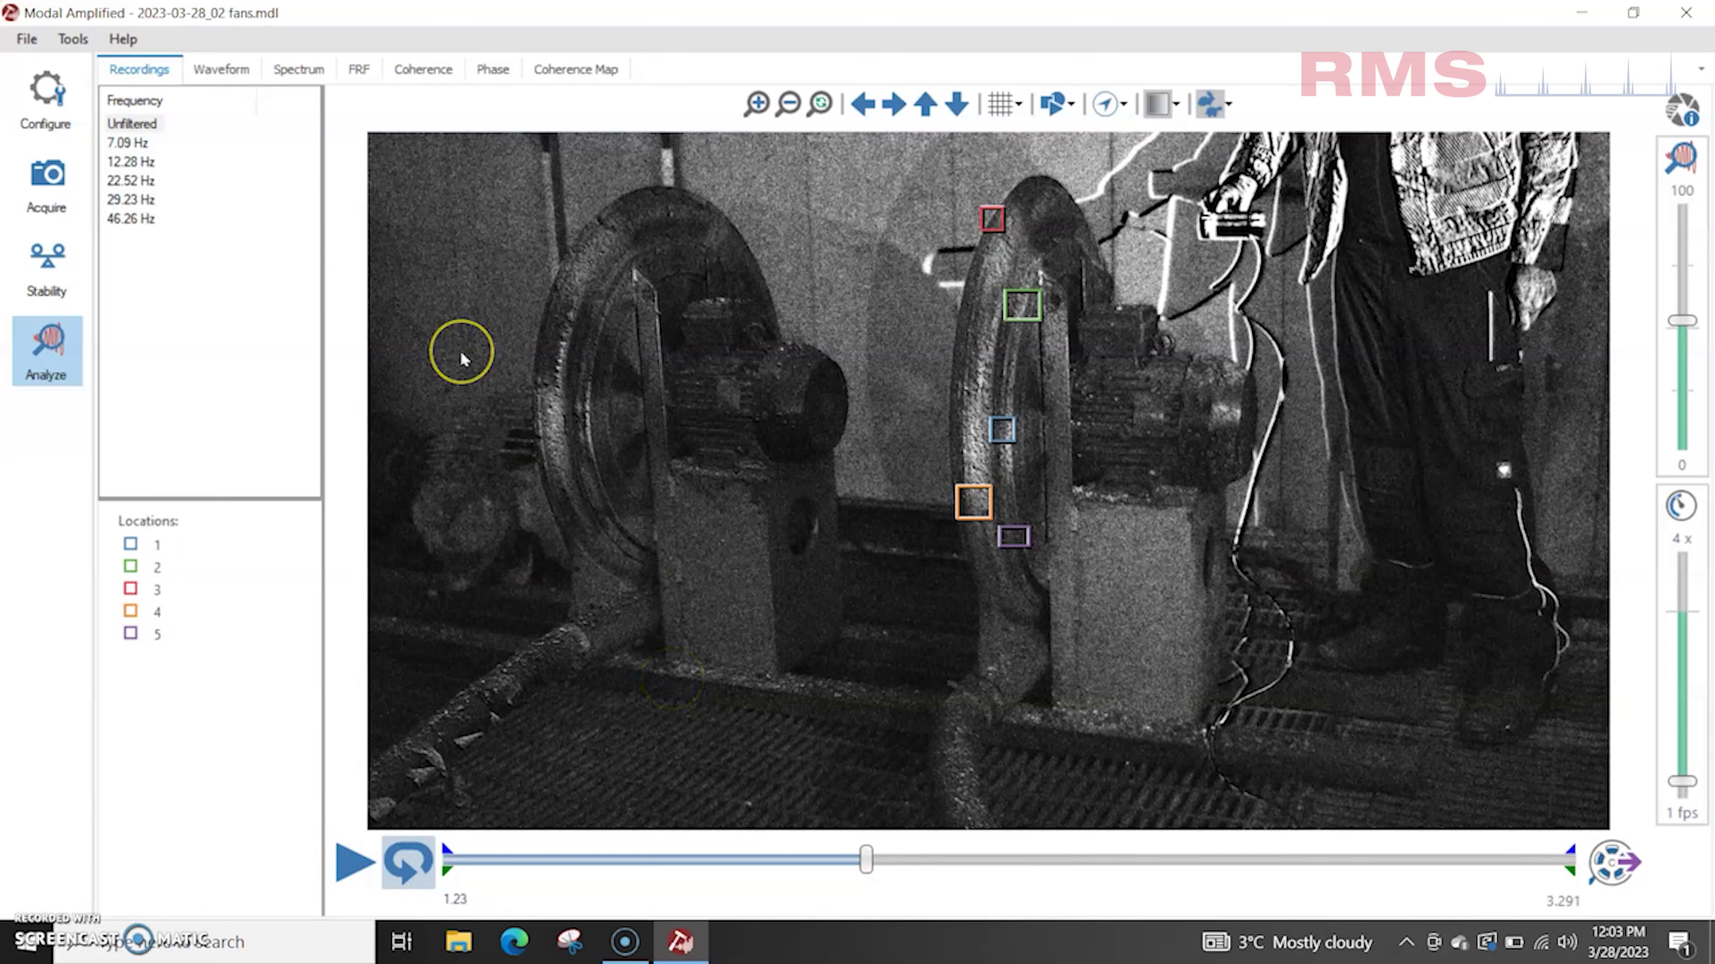
pyautogui.click(175, 154)
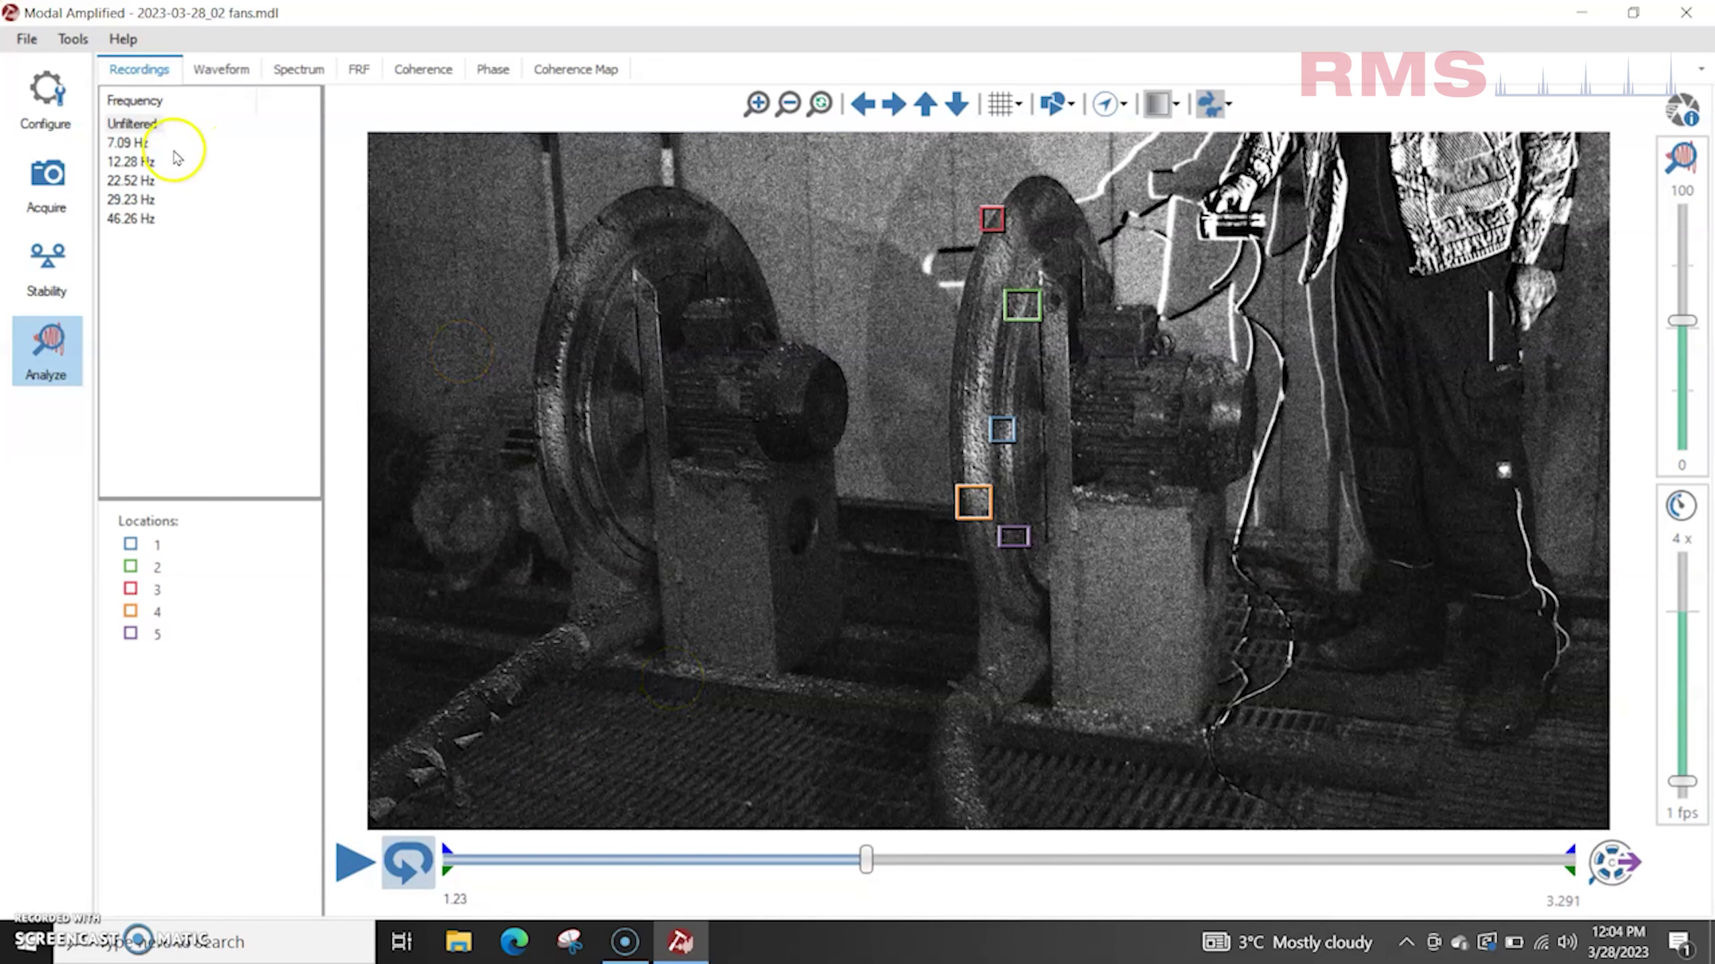
pyautogui.click(135, 143)
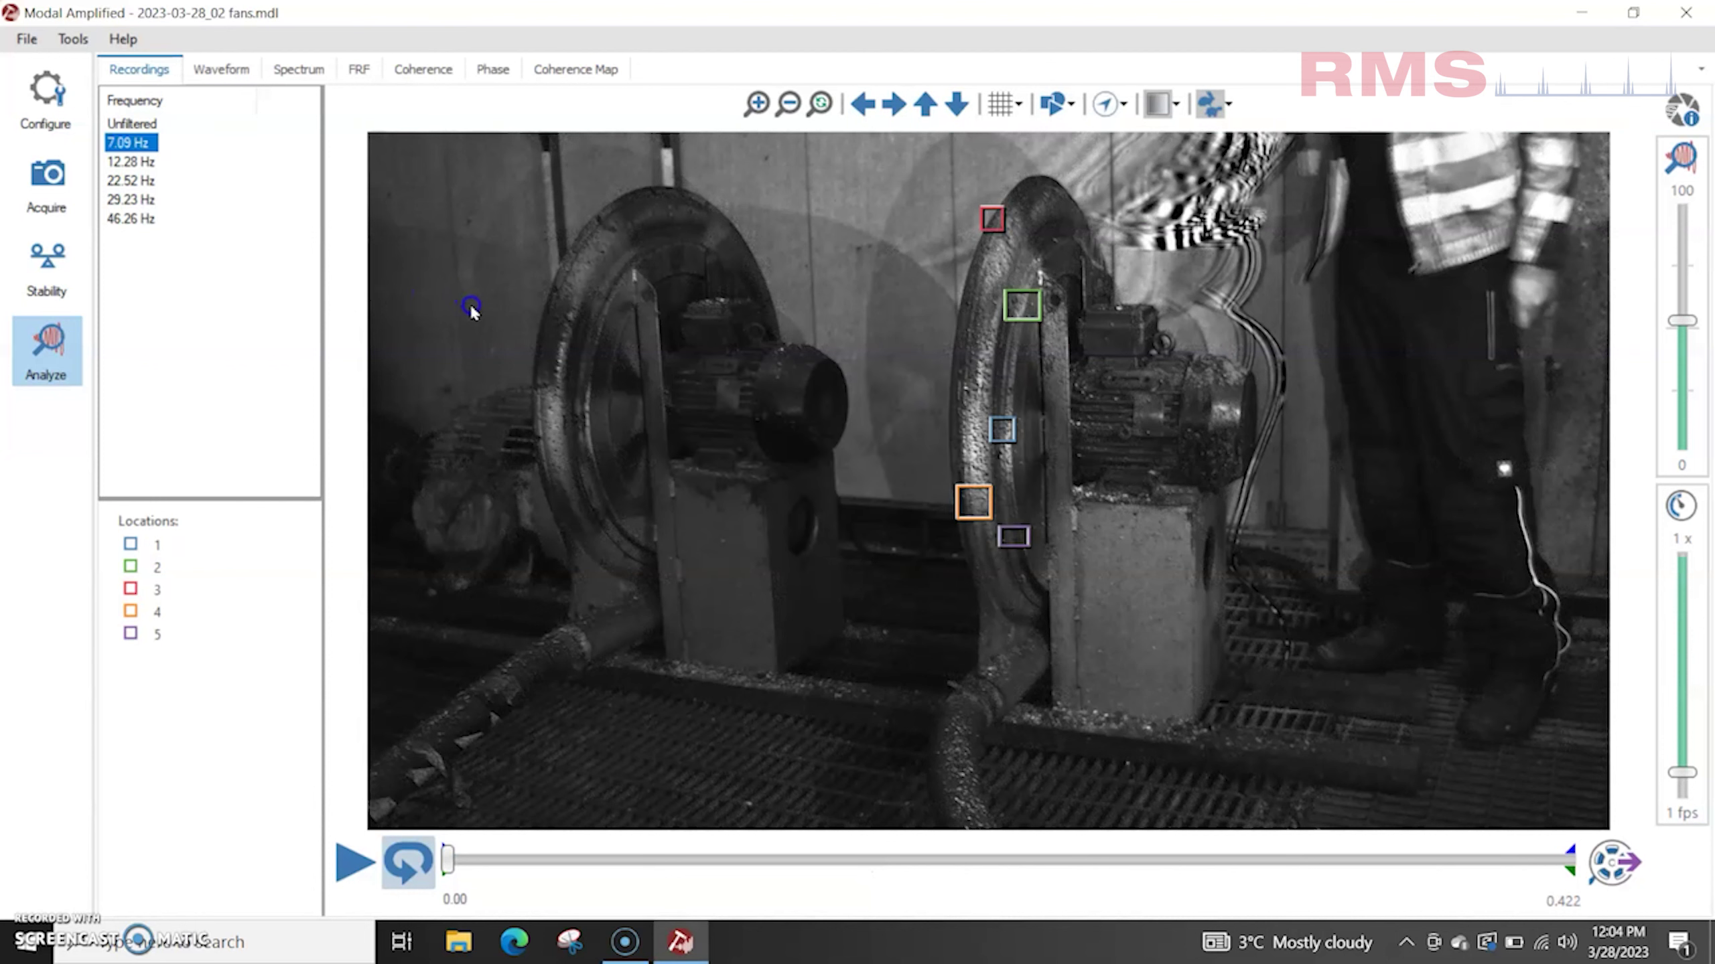
# Step: Play the 7.09 Hz mode-shape video with amplification raised to 100, then pause it
pyautogui.click(369, 848)
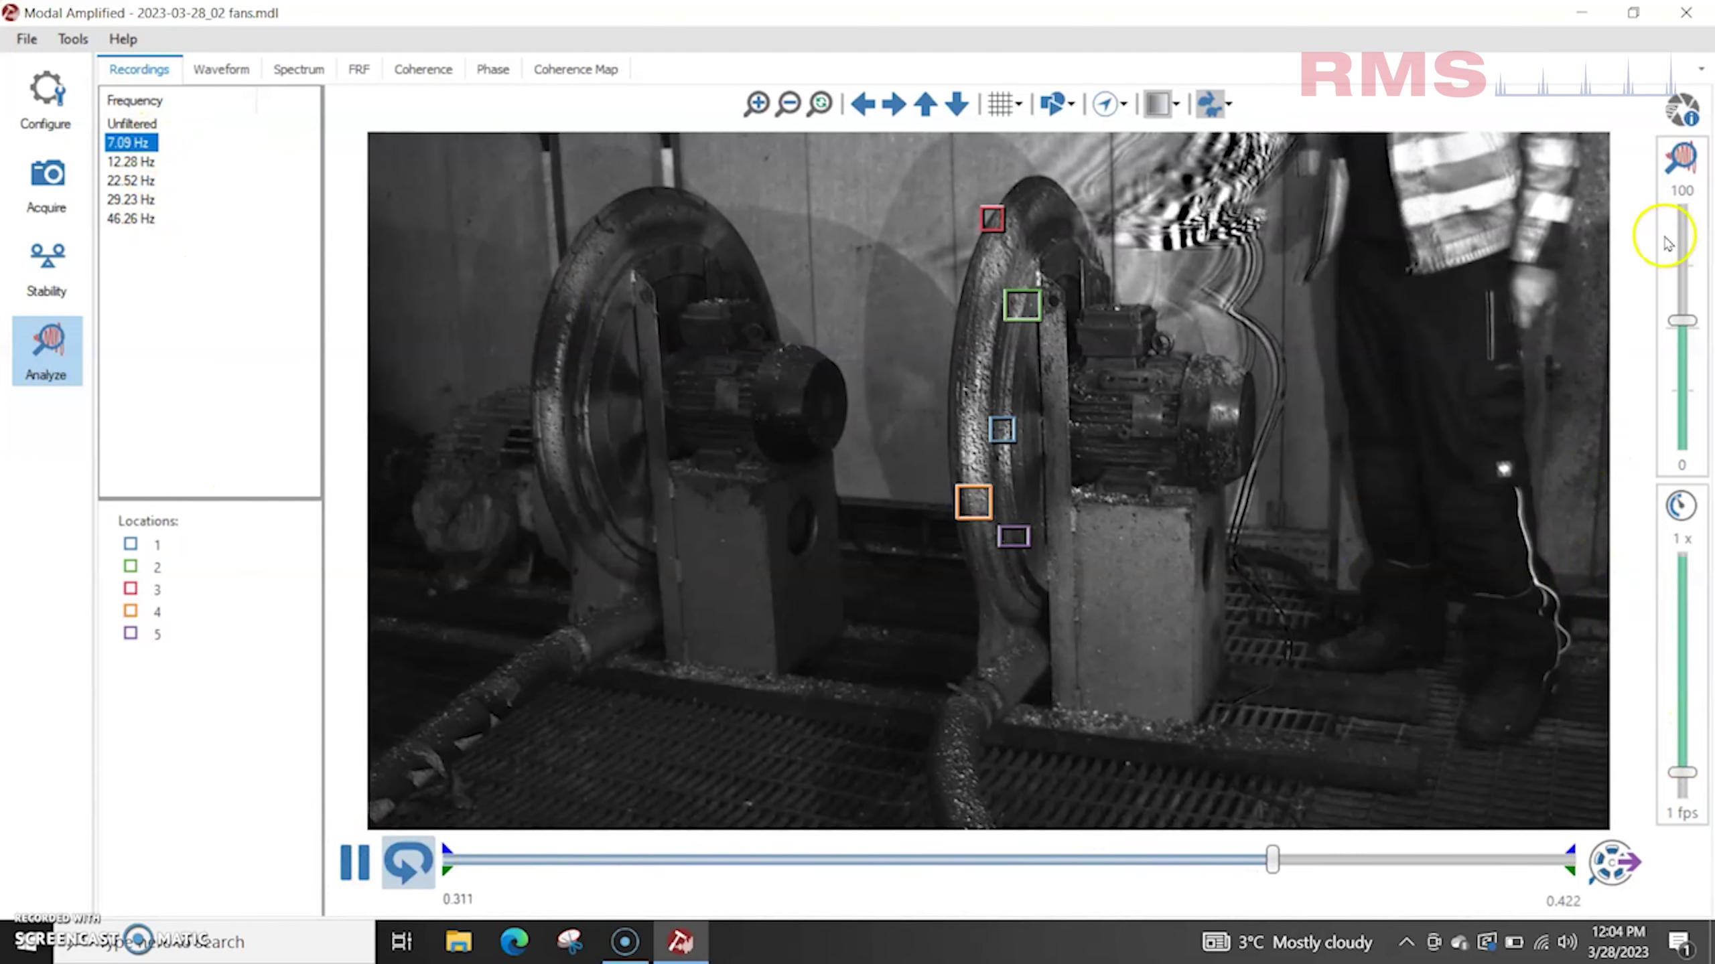
pyautogui.click(1679, 219)
pyautogui.click(1494, 372)
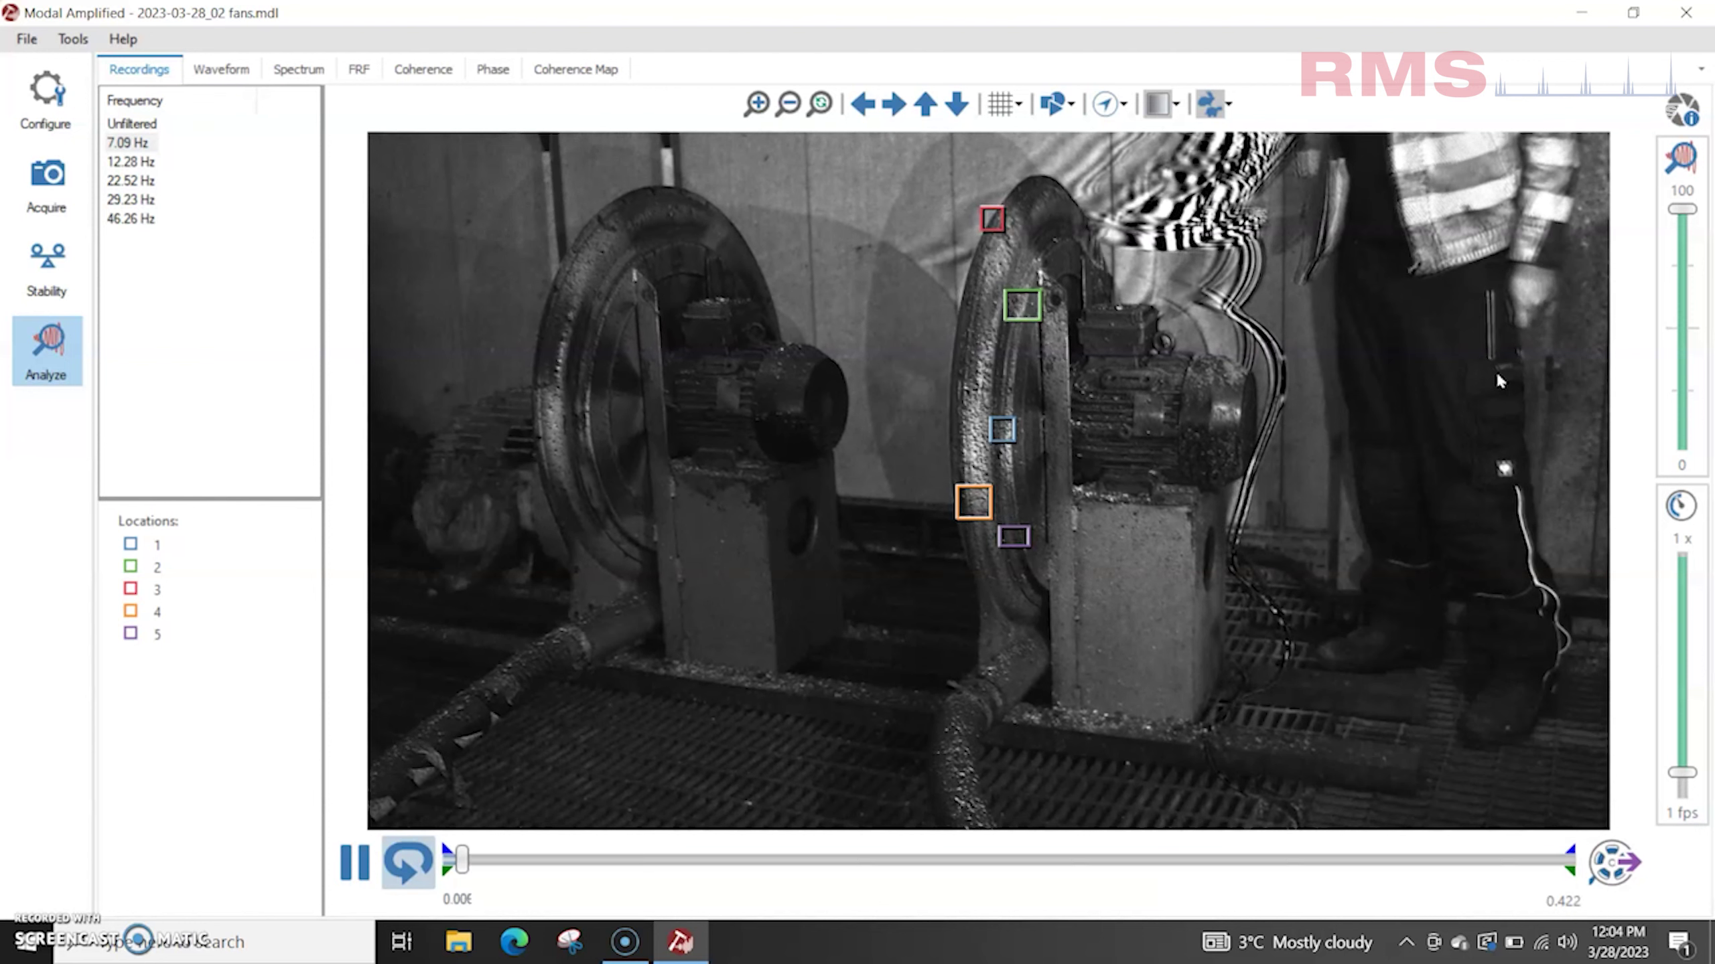
pyautogui.click(1487, 382)
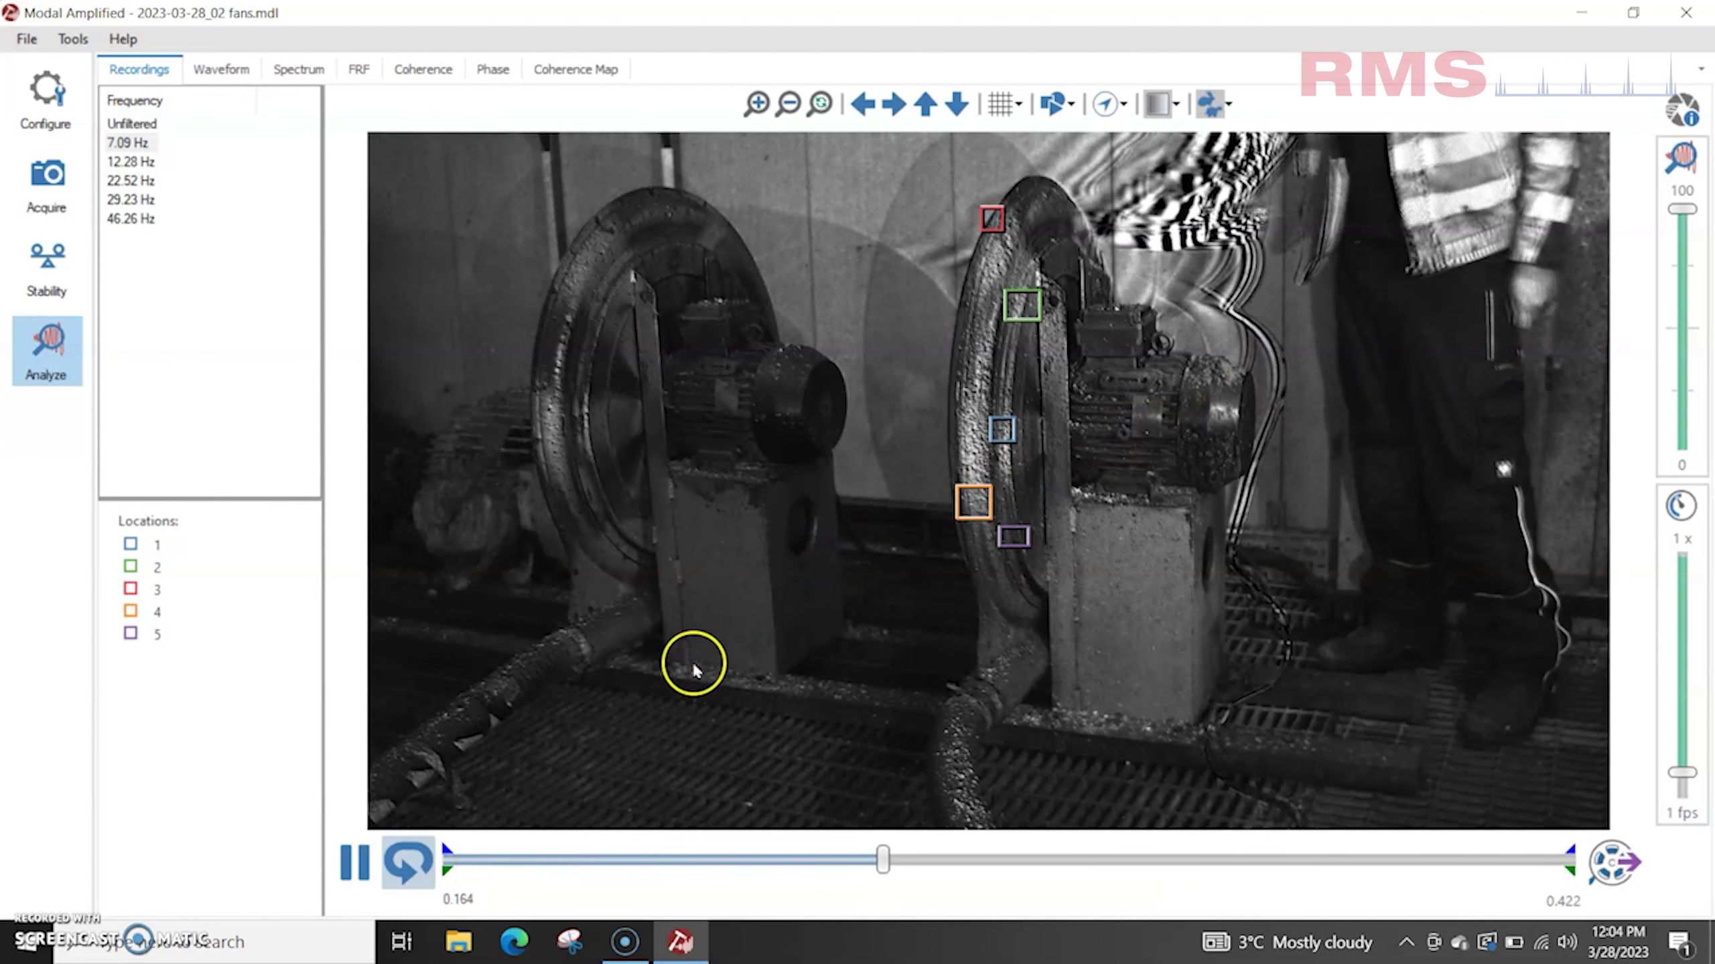
pyautogui.click(356, 867)
pyautogui.click(142, 201)
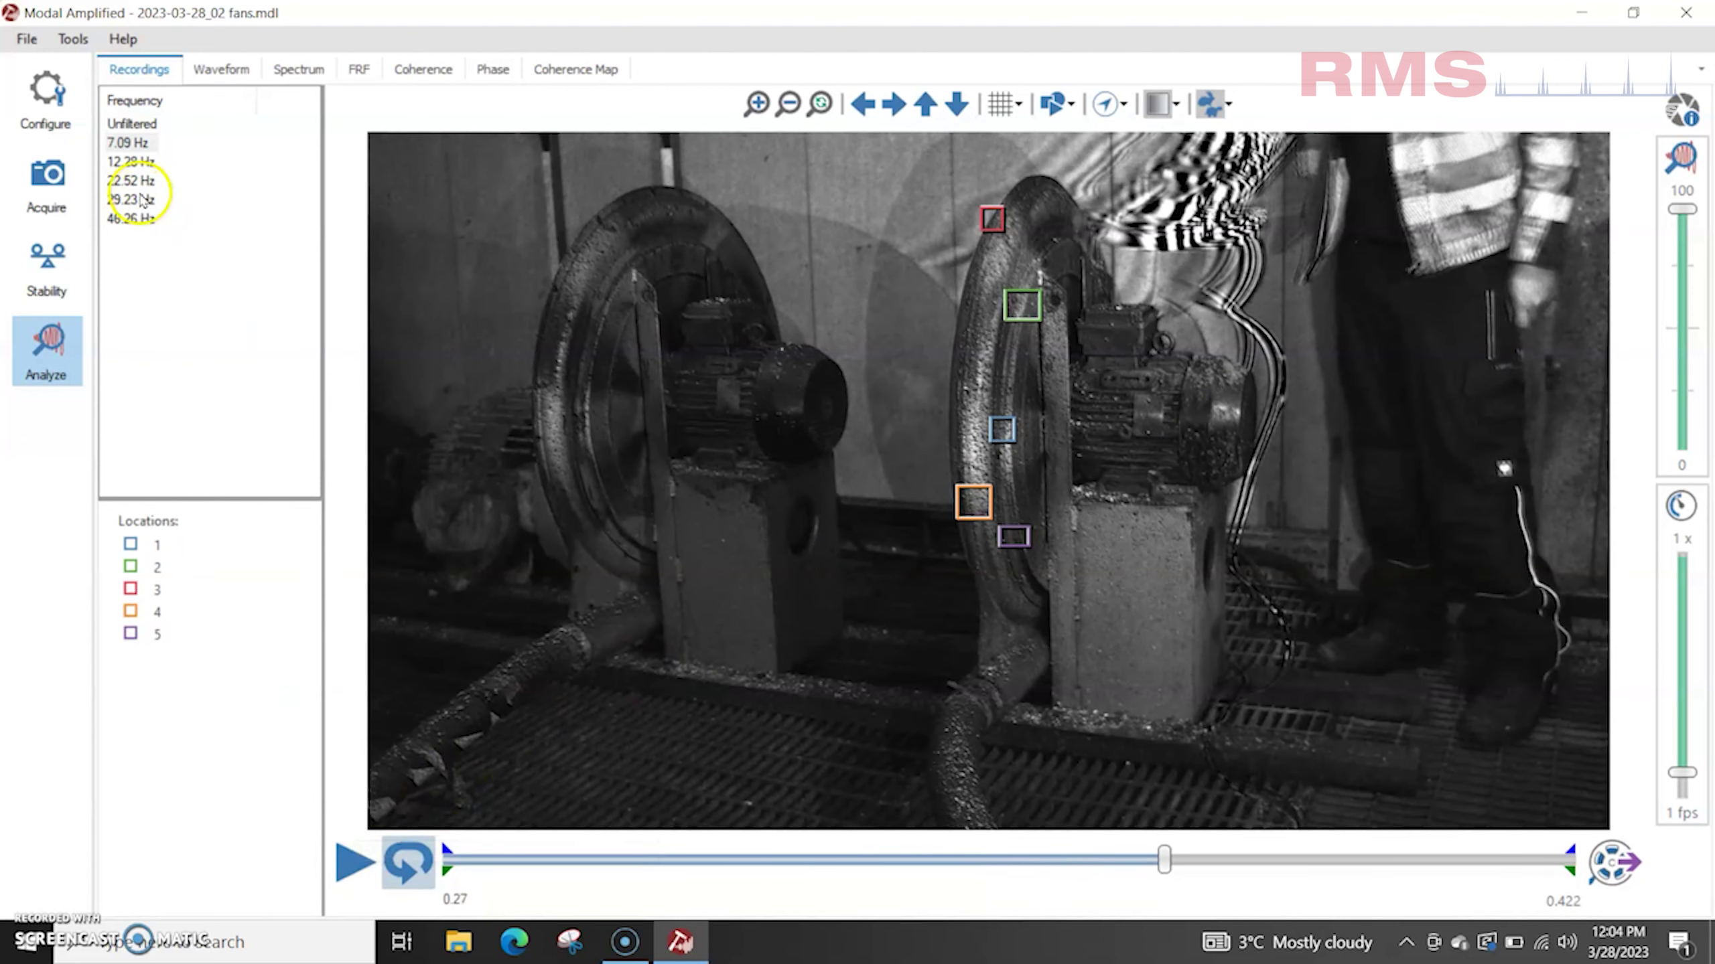
# Step: Filter and play the 12.28 Hz mode video, pause it, then filter at 22.52 Hz
pyautogui.click(128, 163)
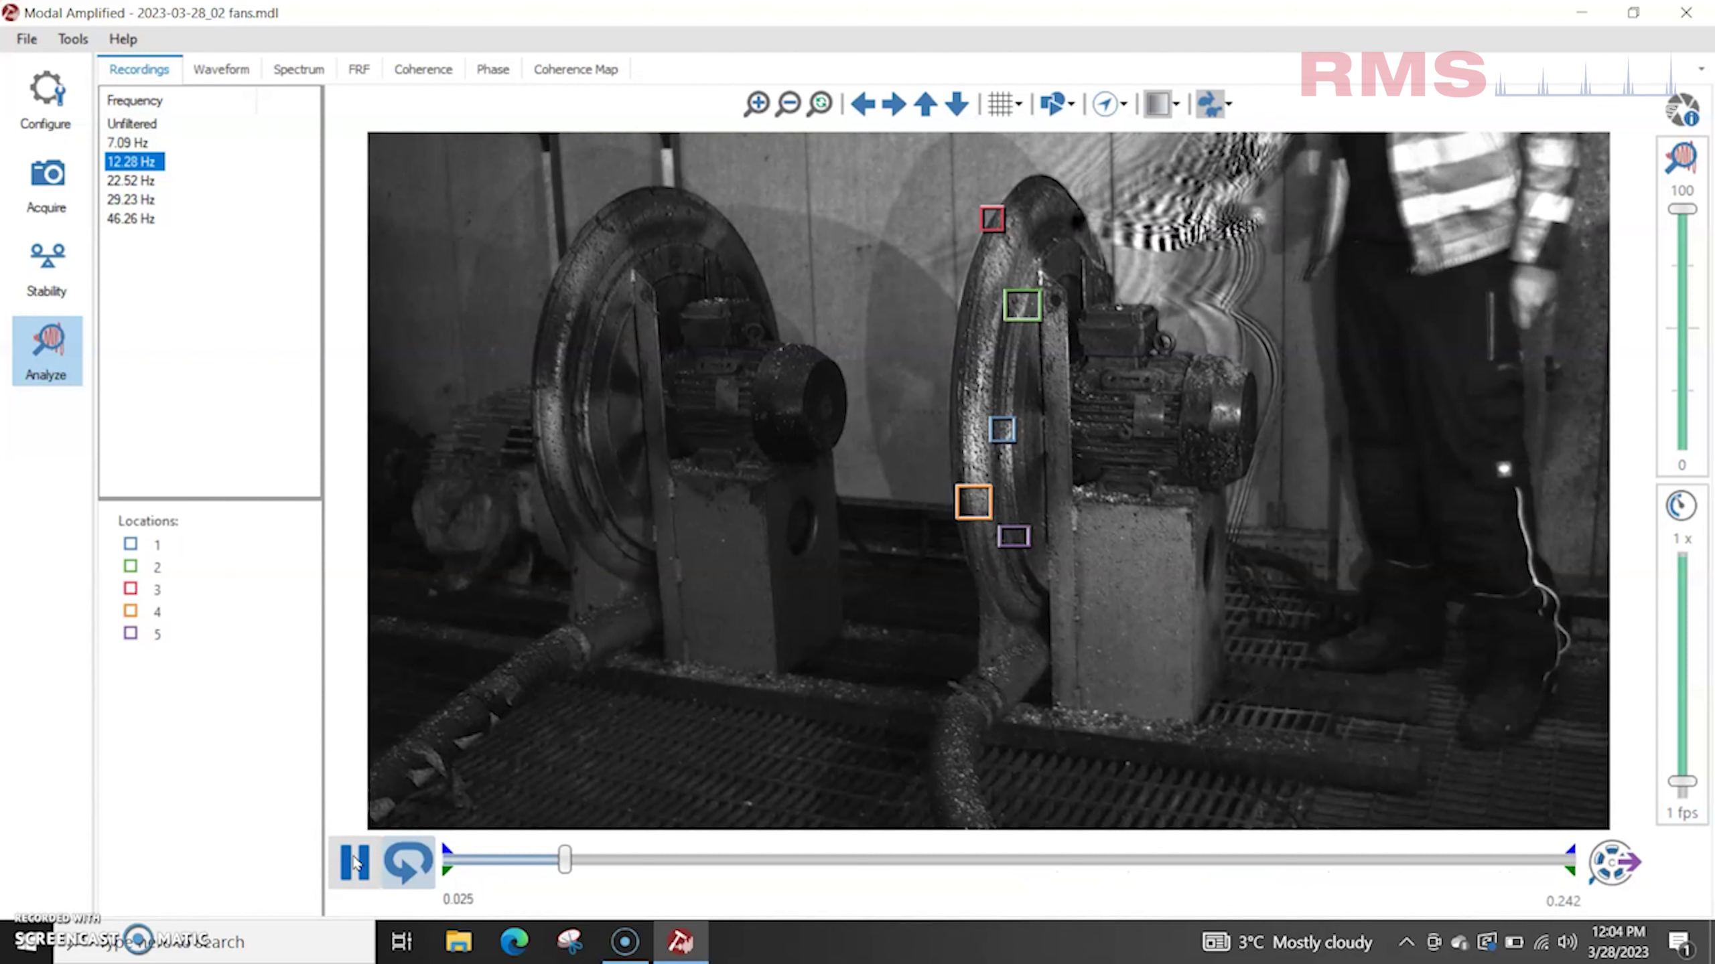
pyautogui.click(354, 863)
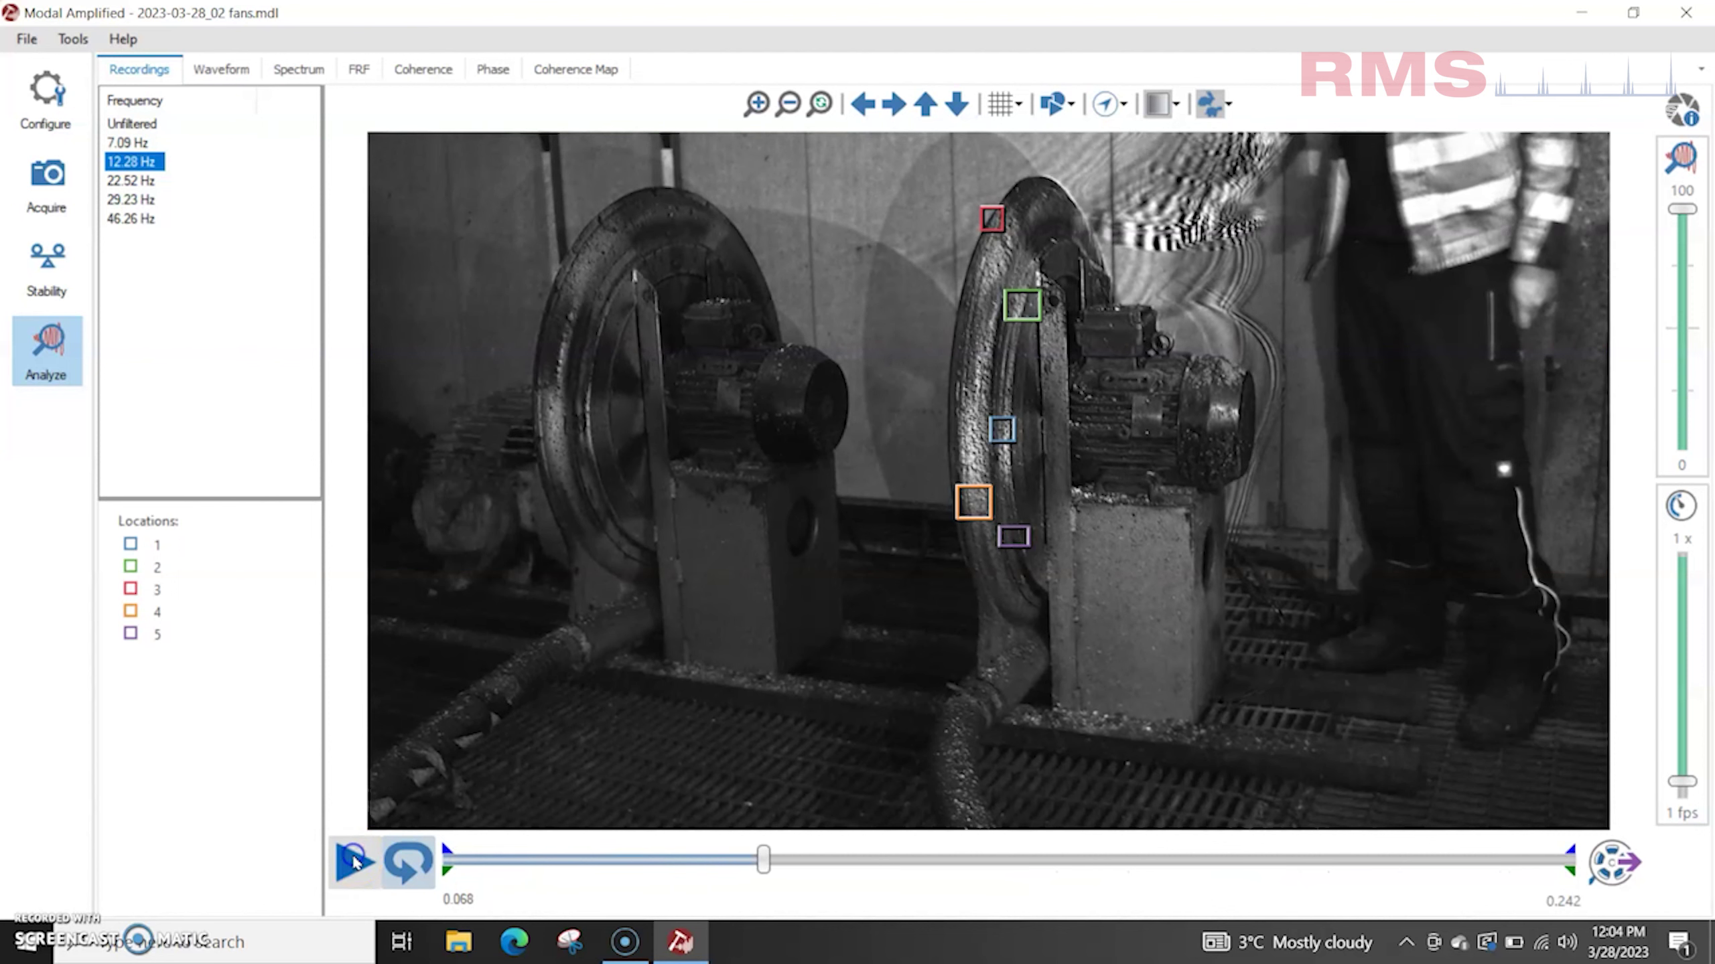
pyautogui.click(135, 181)
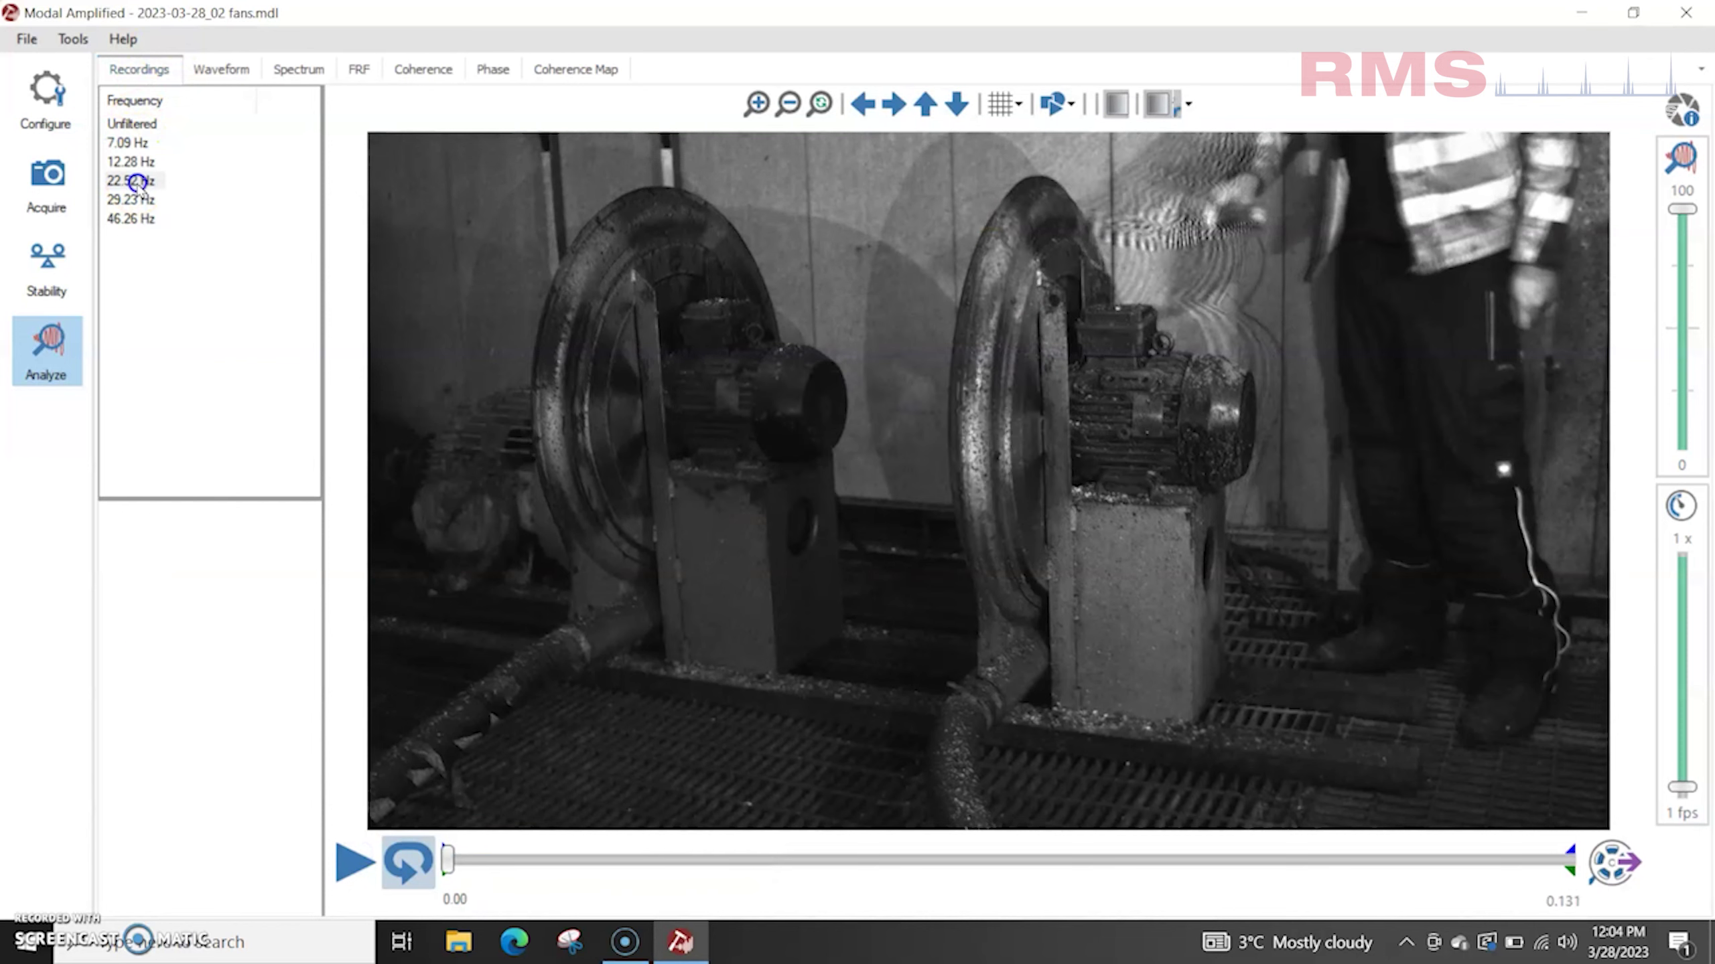
# Step: Enable extreme amplification up to 500 for the 22.52 Hz video and pause at about 257
pyautogui.click(304, 263)
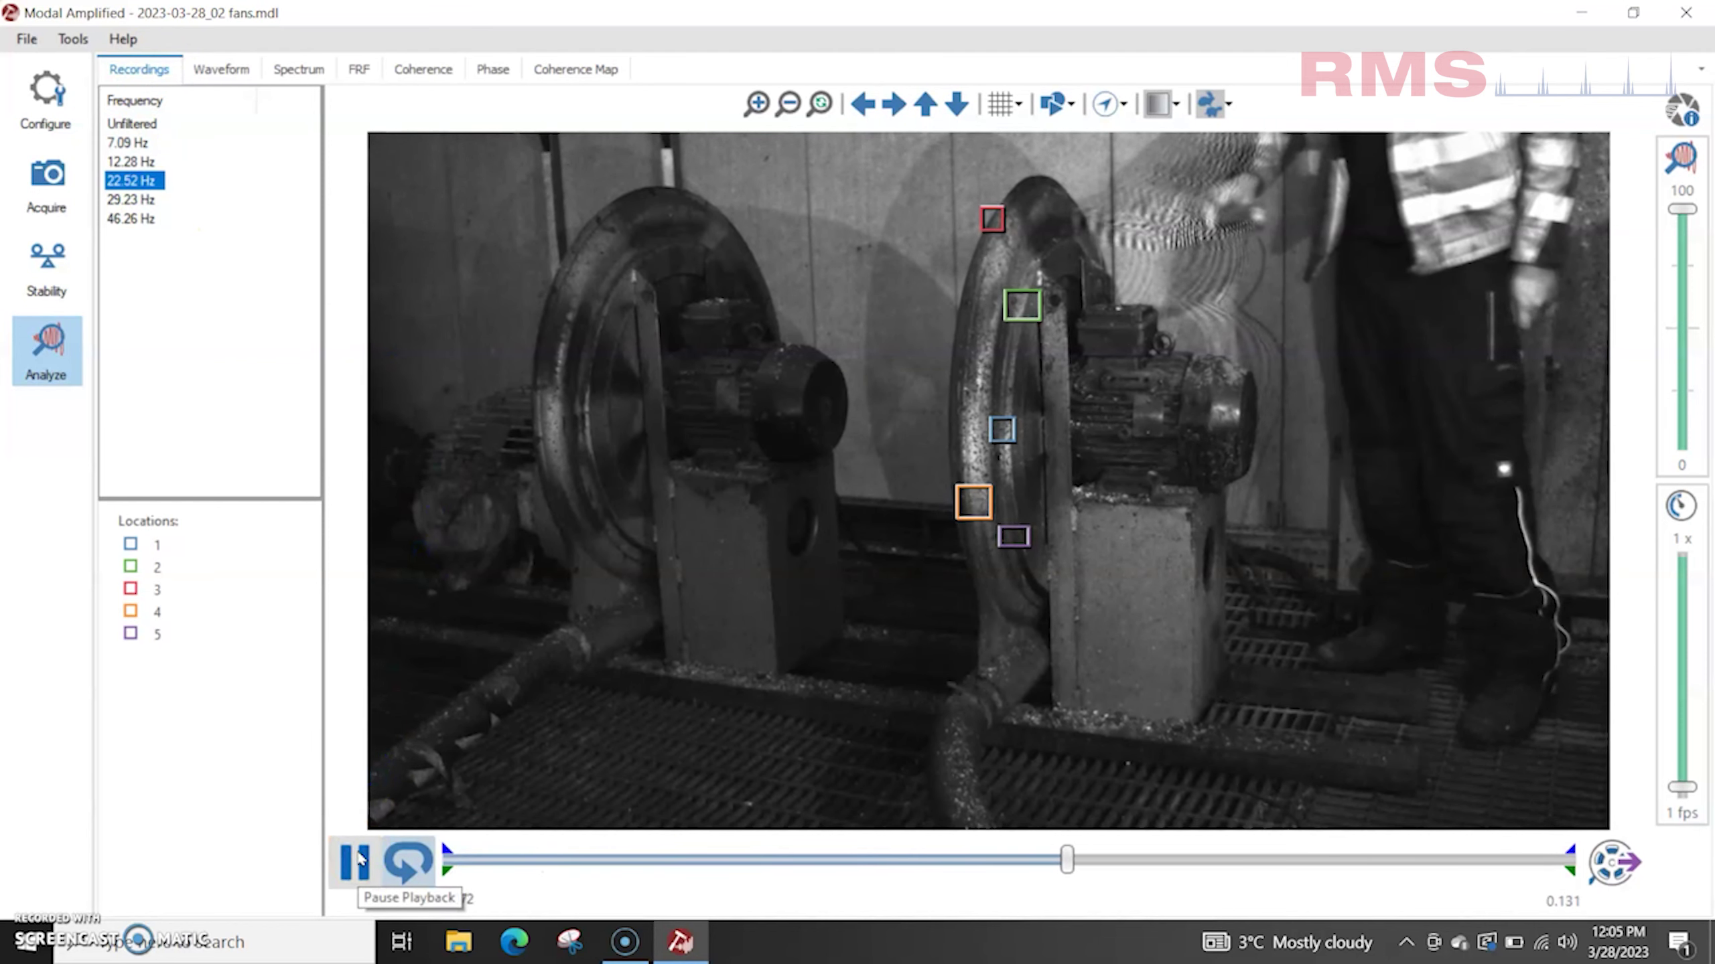
pyautogui.click(1688, 157)
pyautogui.click(1683, 326)
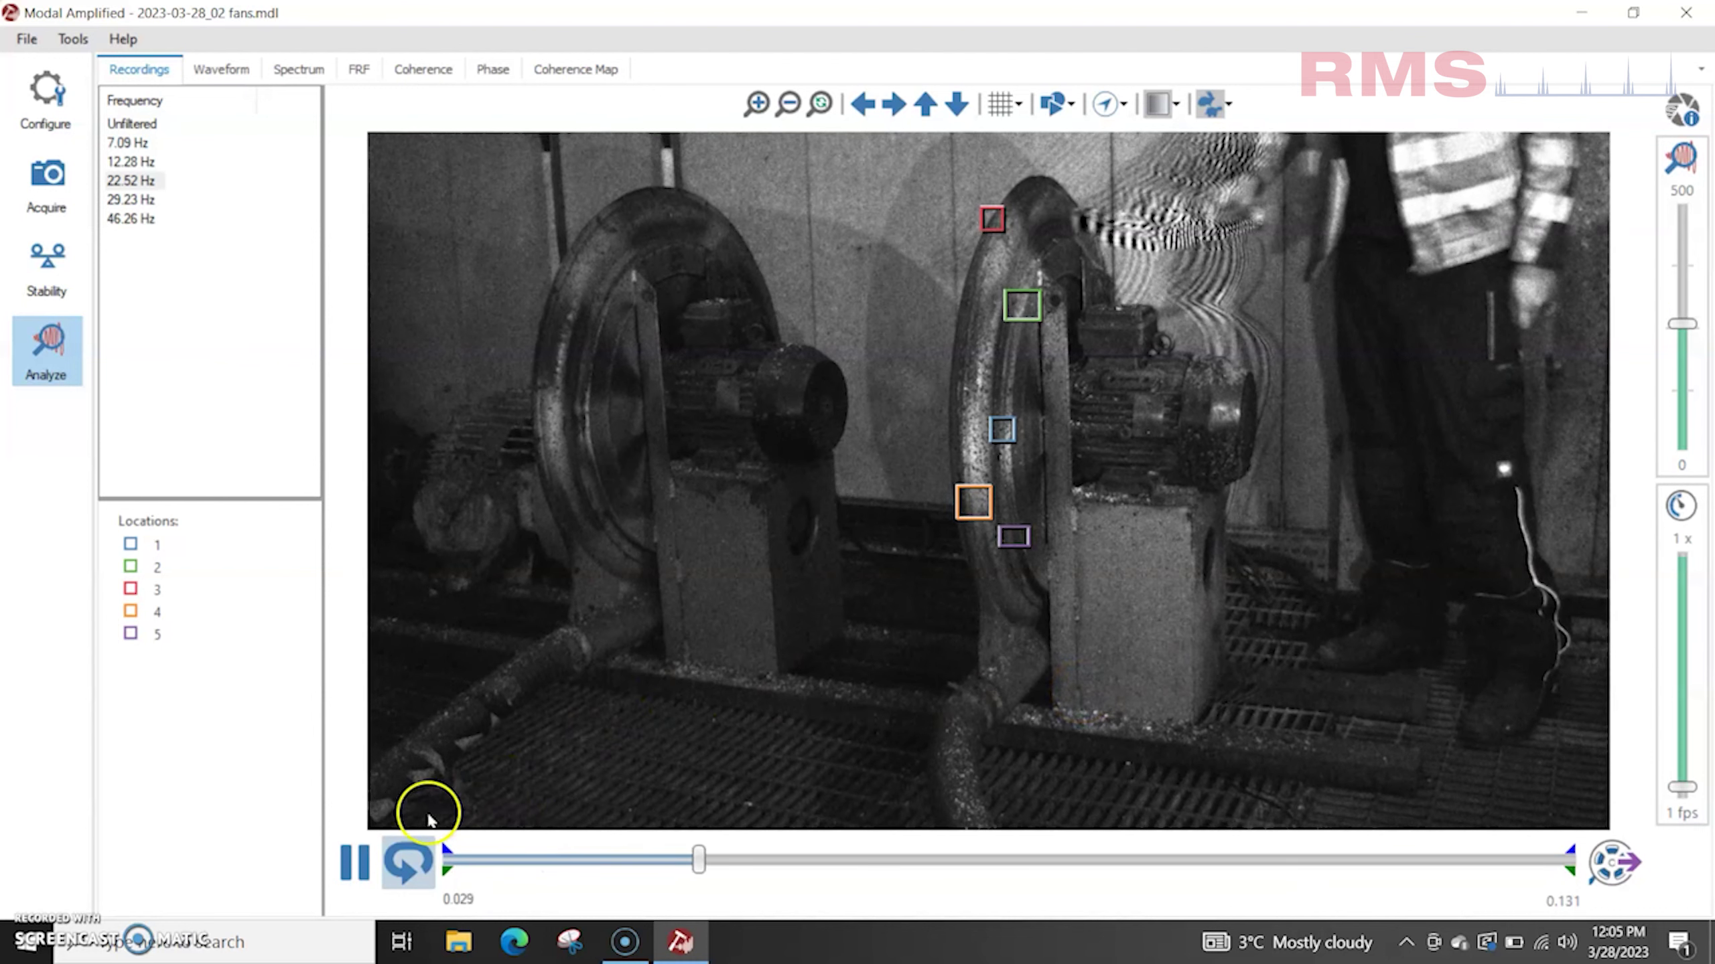
pyautogui.click(354, 860)
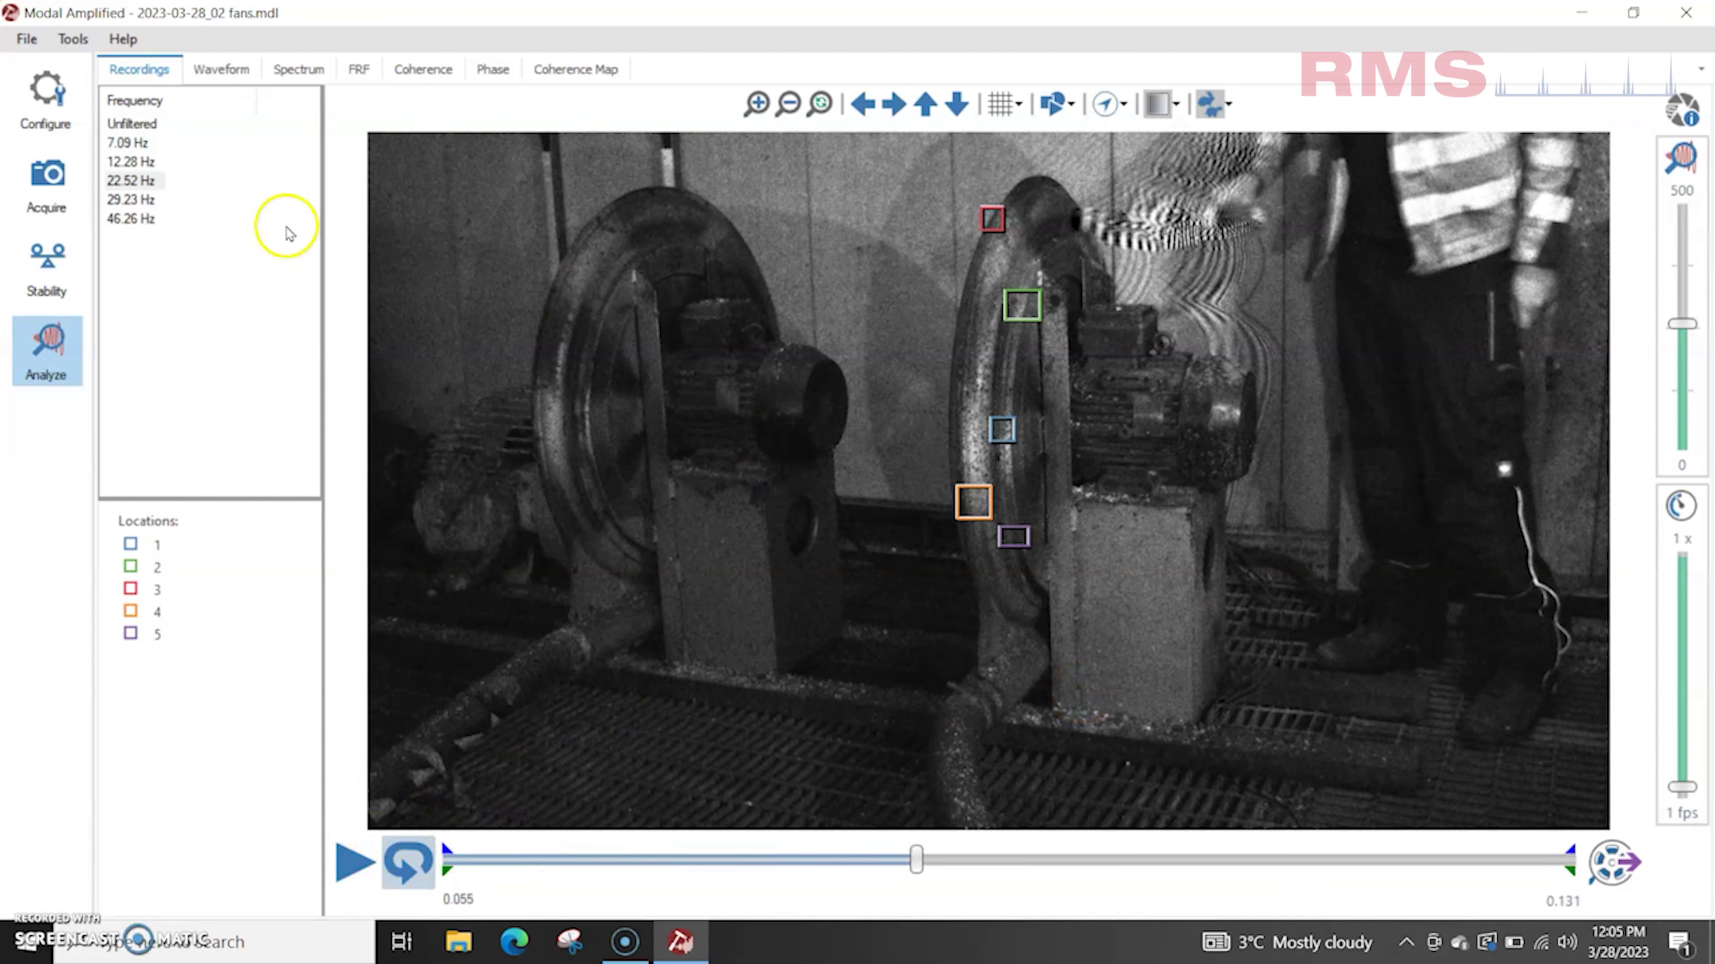
# Step: Play the 29.23 Hz mode-shape video with amplification lowered to about 426, then pause
pyautogui.click(135, 199)
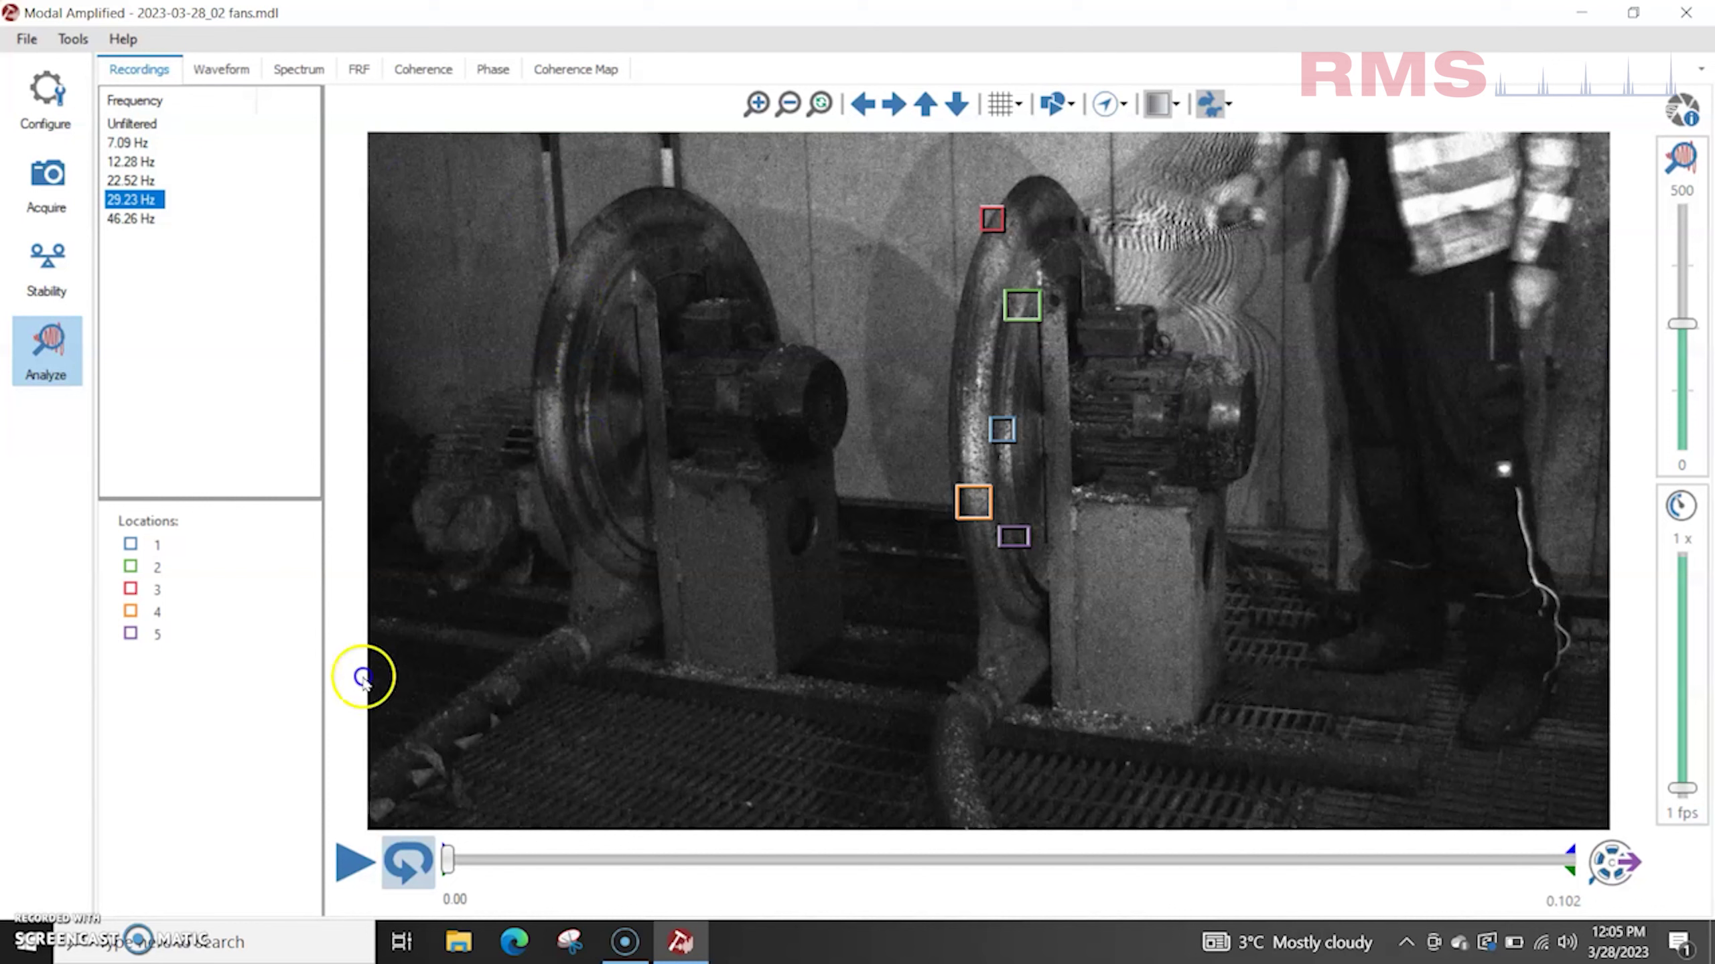
pyautogui.click(351, 866)
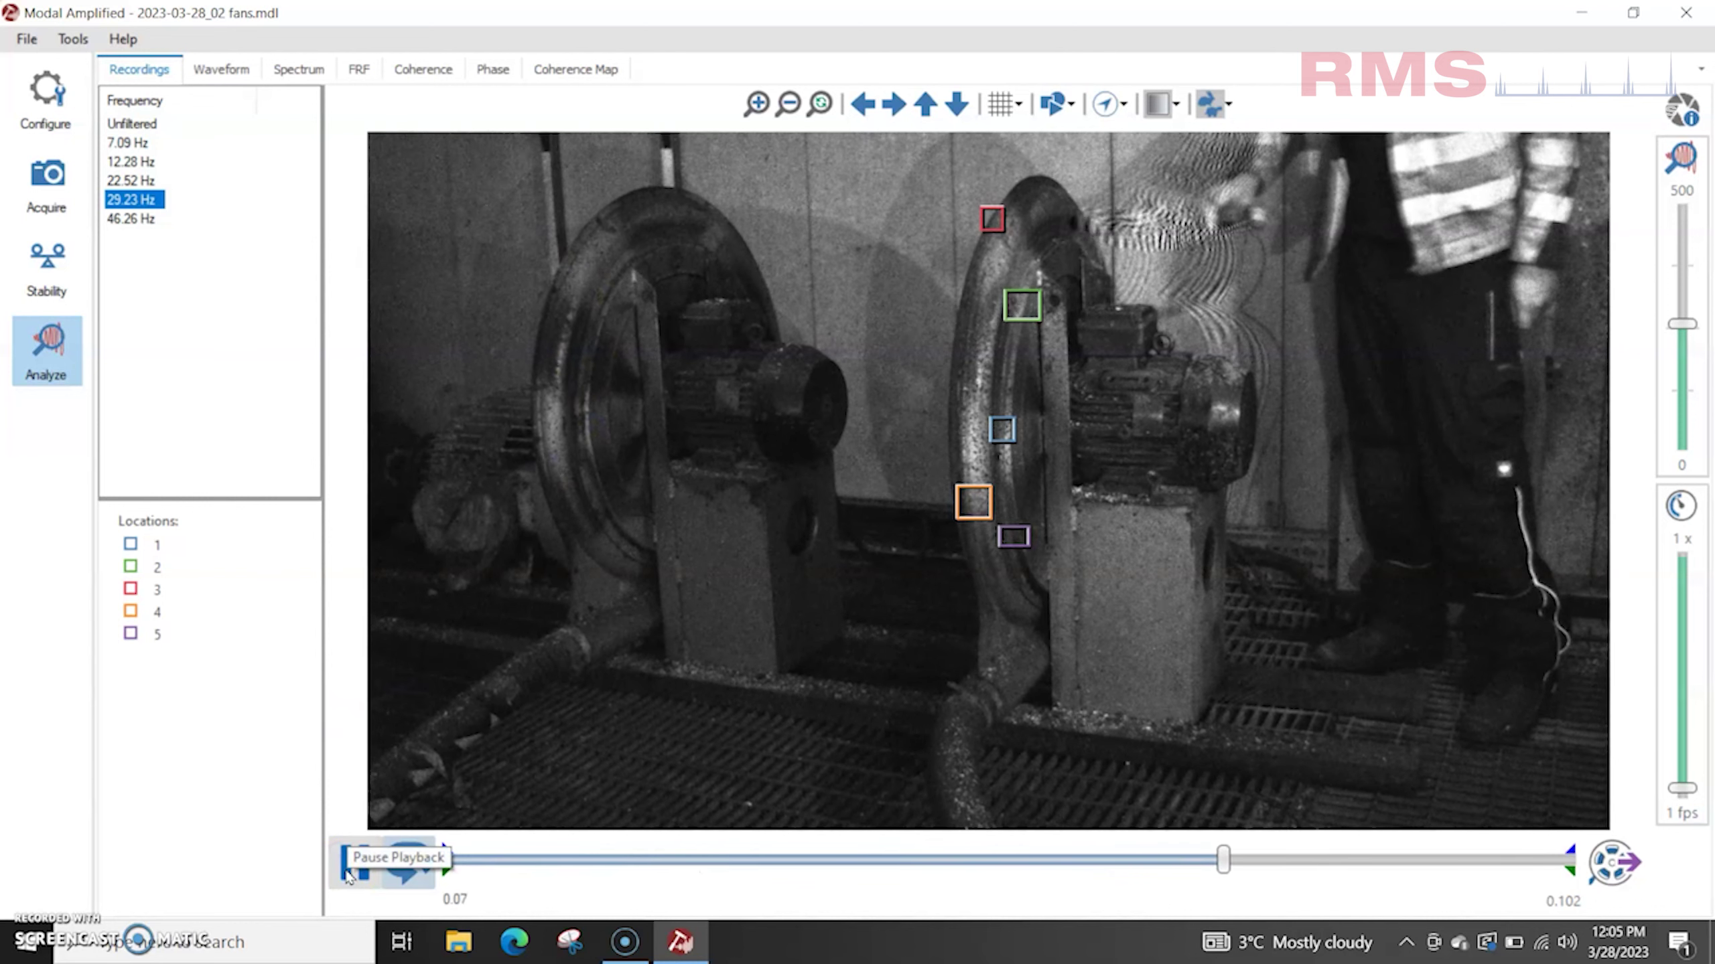
pyautogui.moveTo(1681, 325); pyautogui.dragTo(1684, 250)
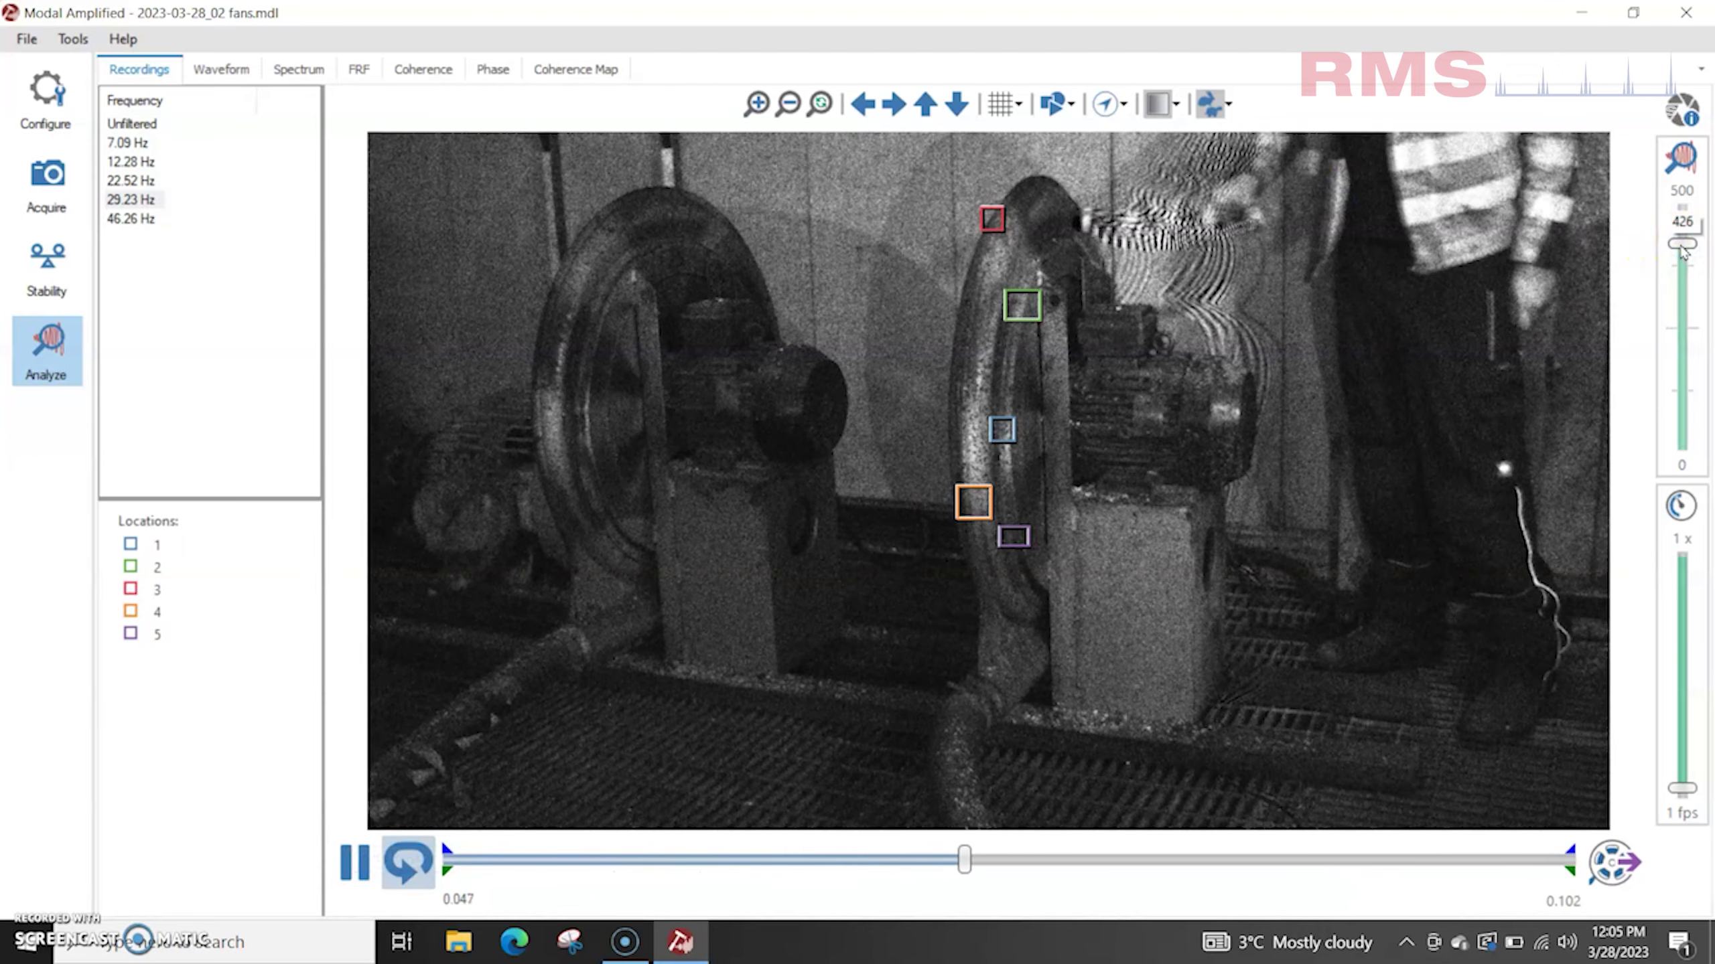
pyautogui.click(353, 871)
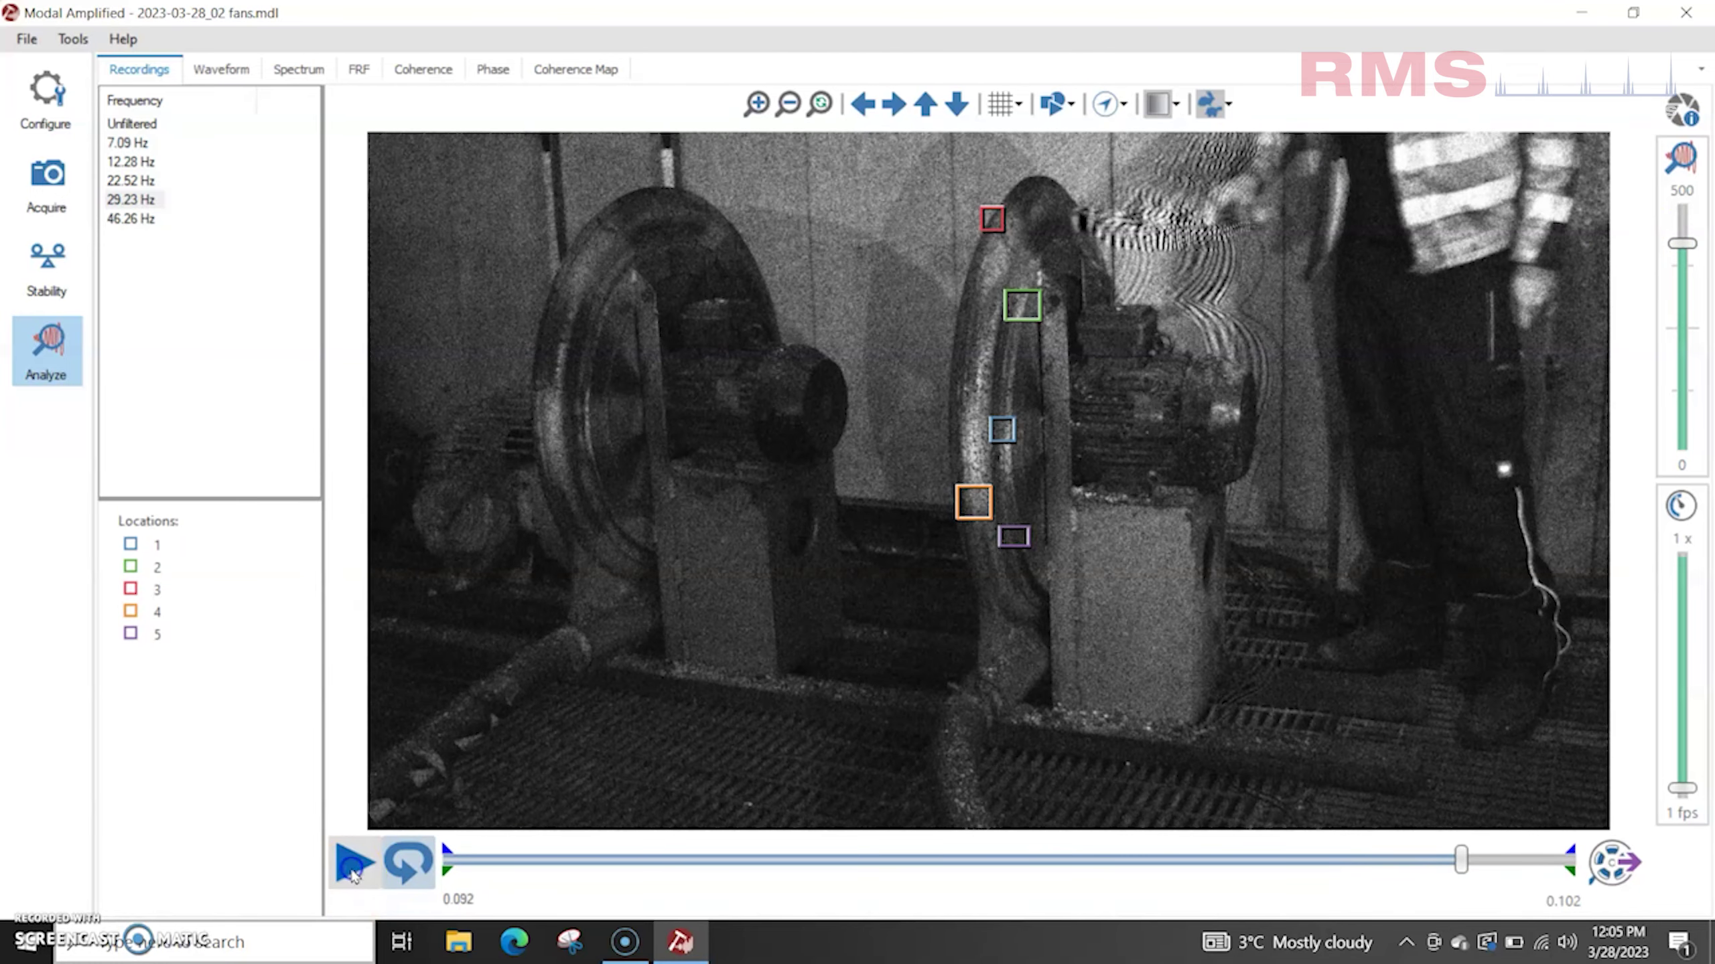
# Step: Play the 46.26 Hz mode video at extreme amplification, pause, then reselect the 12.28 Hz mode
pyautogui.click(125, 203)
pyautogui.click(125, 219)
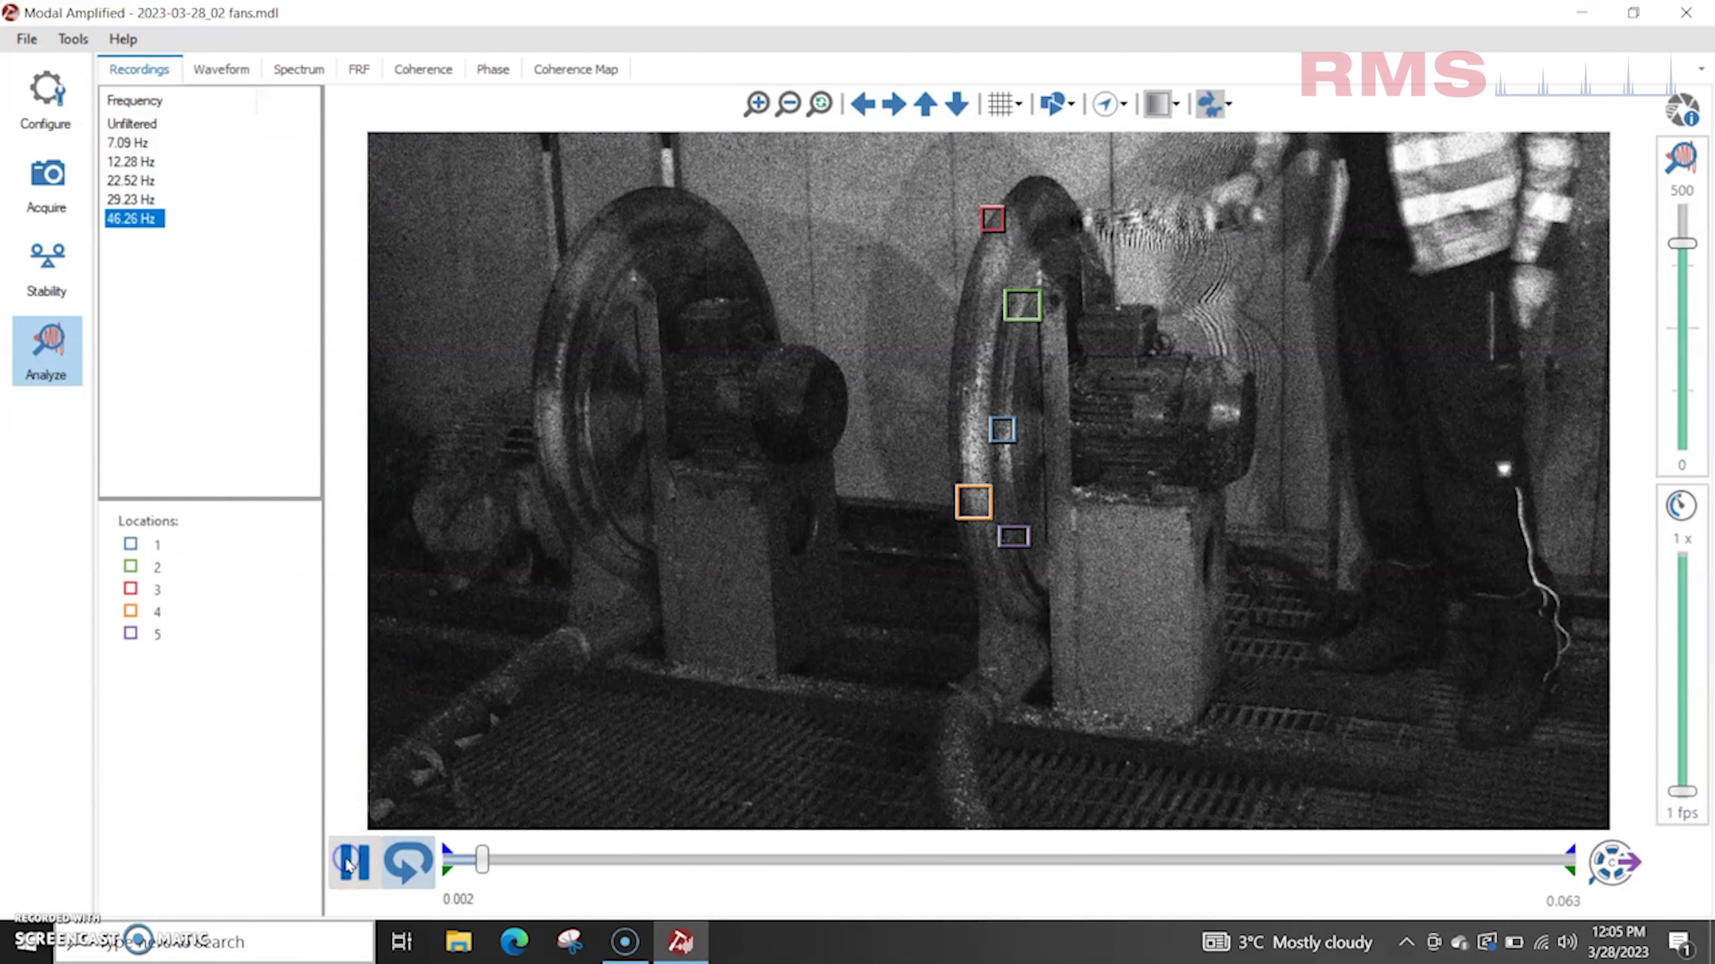
pyautogui.click(1205, 404)
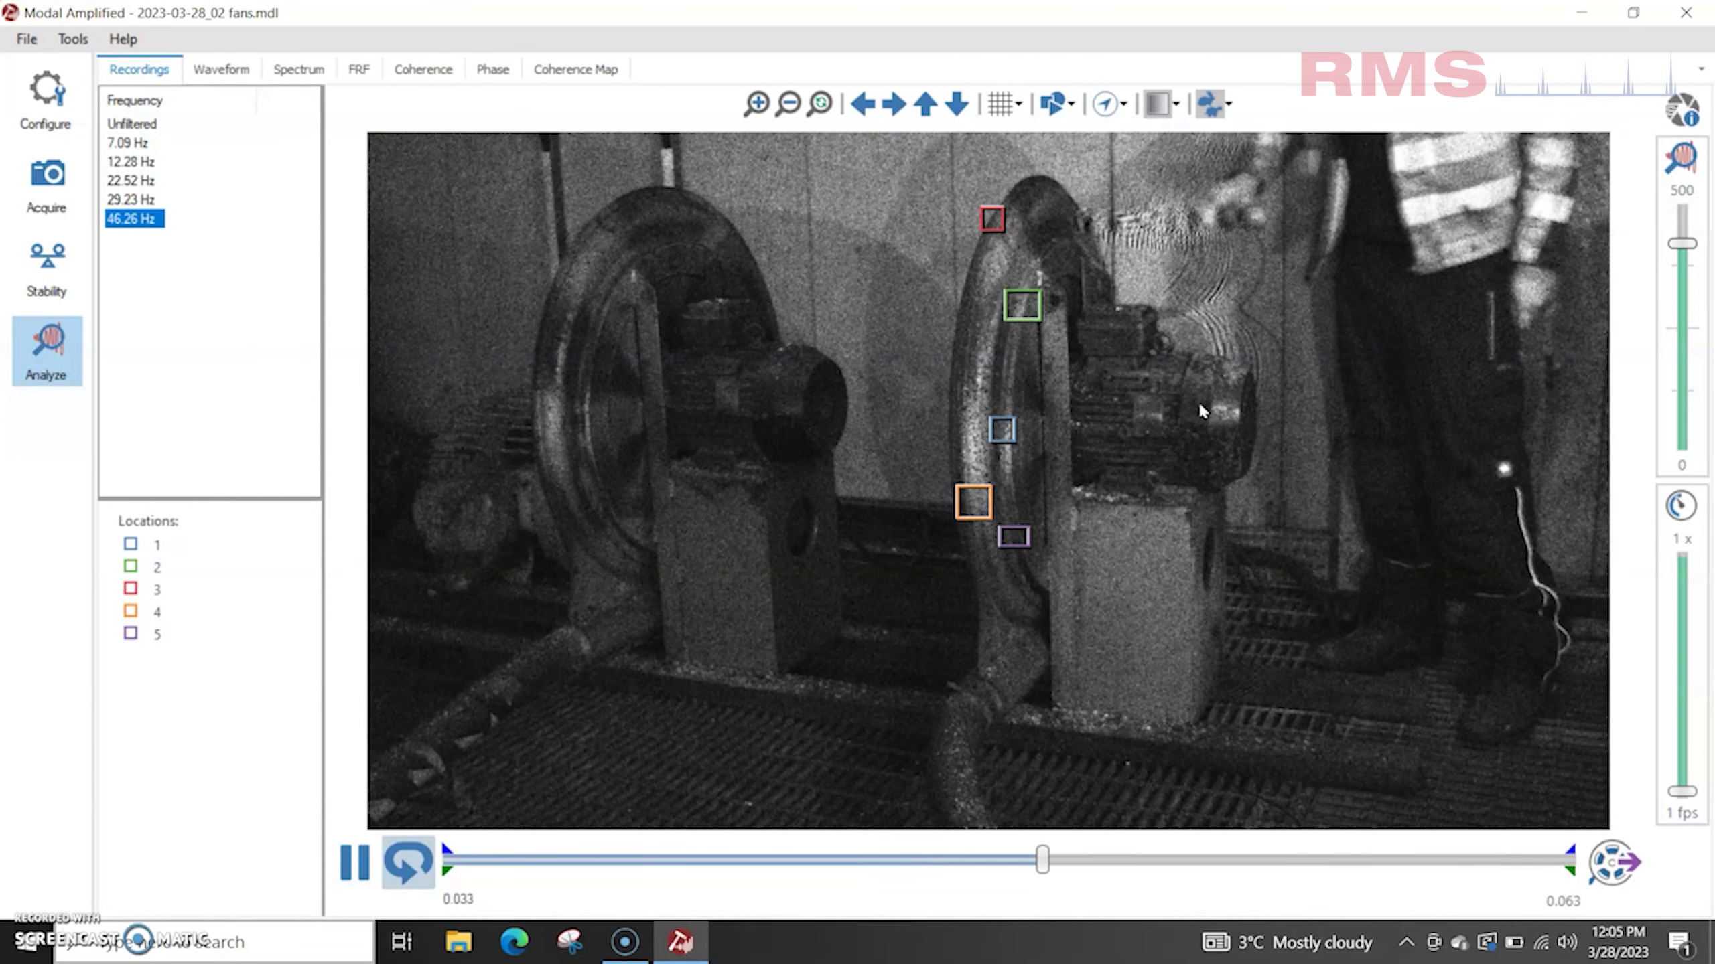
pyautogui.click(1681, 219)
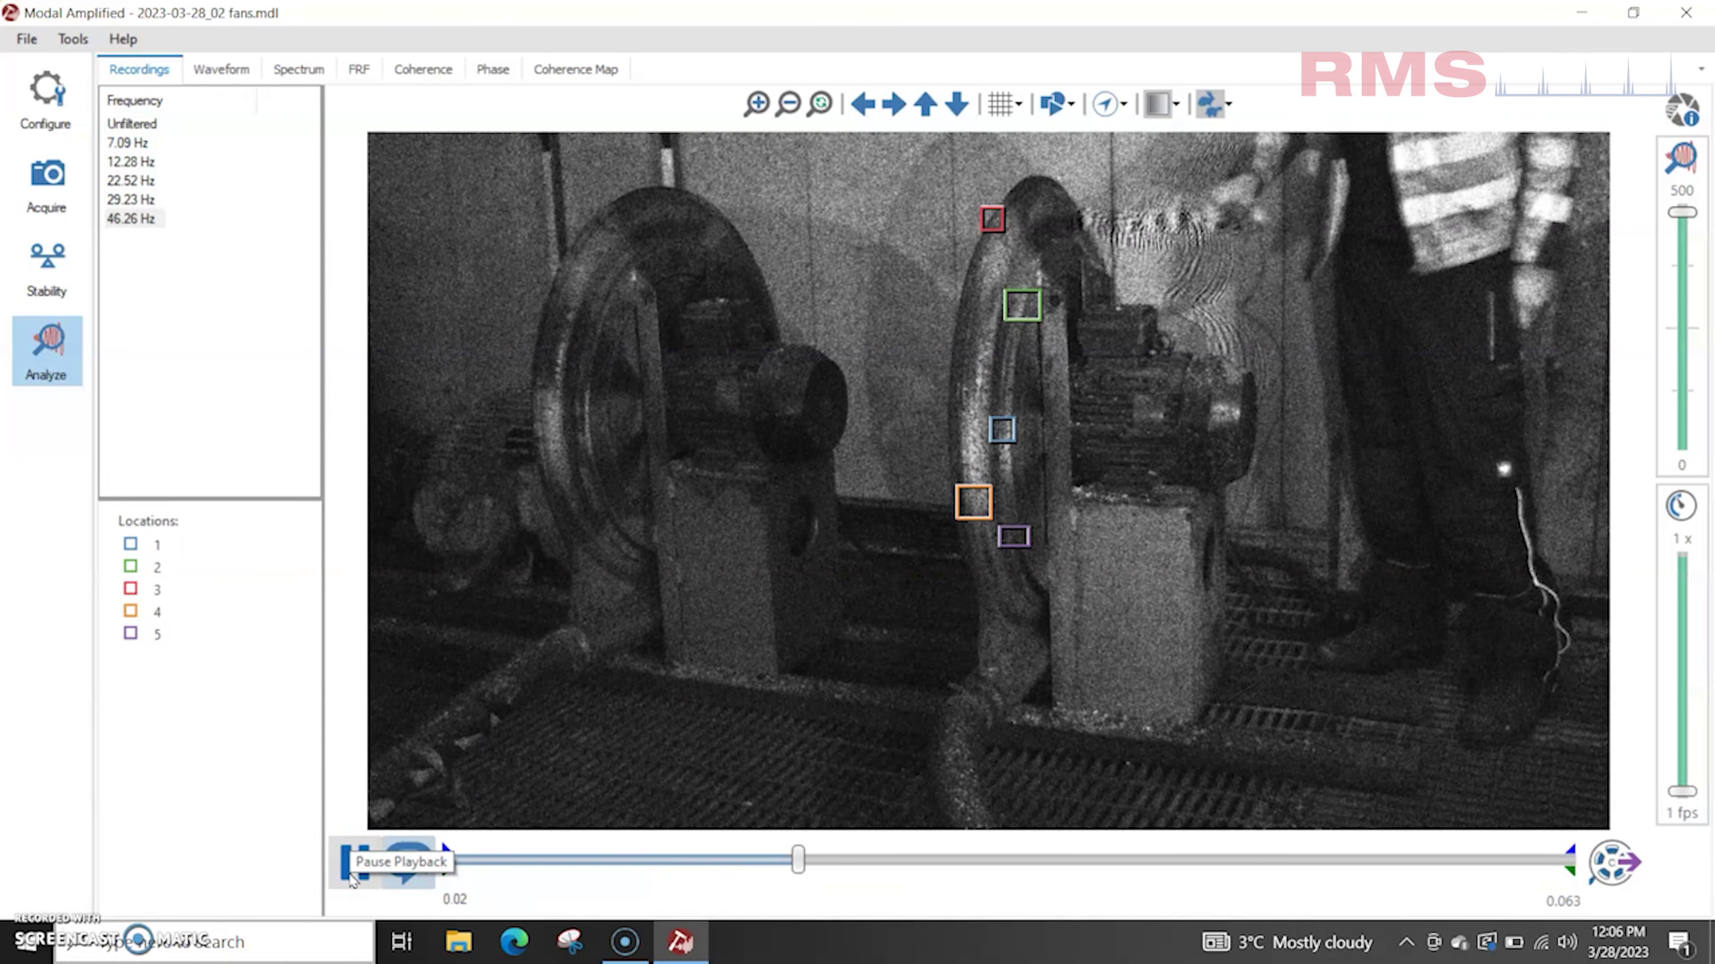
pyautogui.click(351, 876)
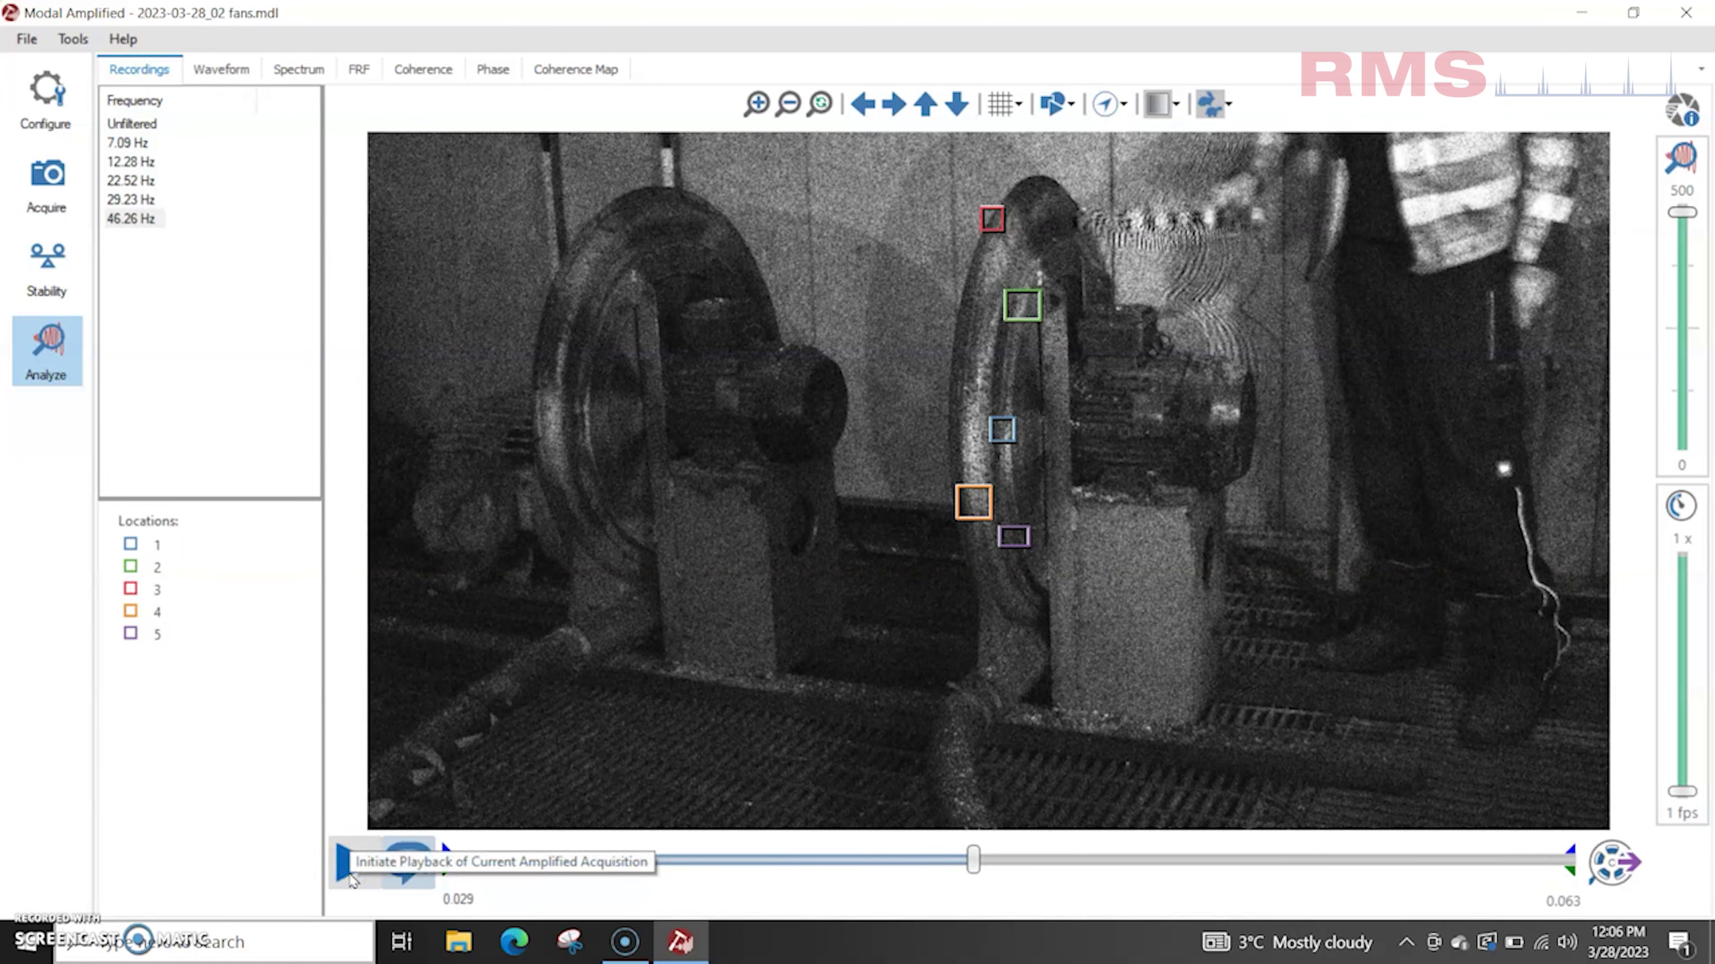
pyautogui.click(142, 160)
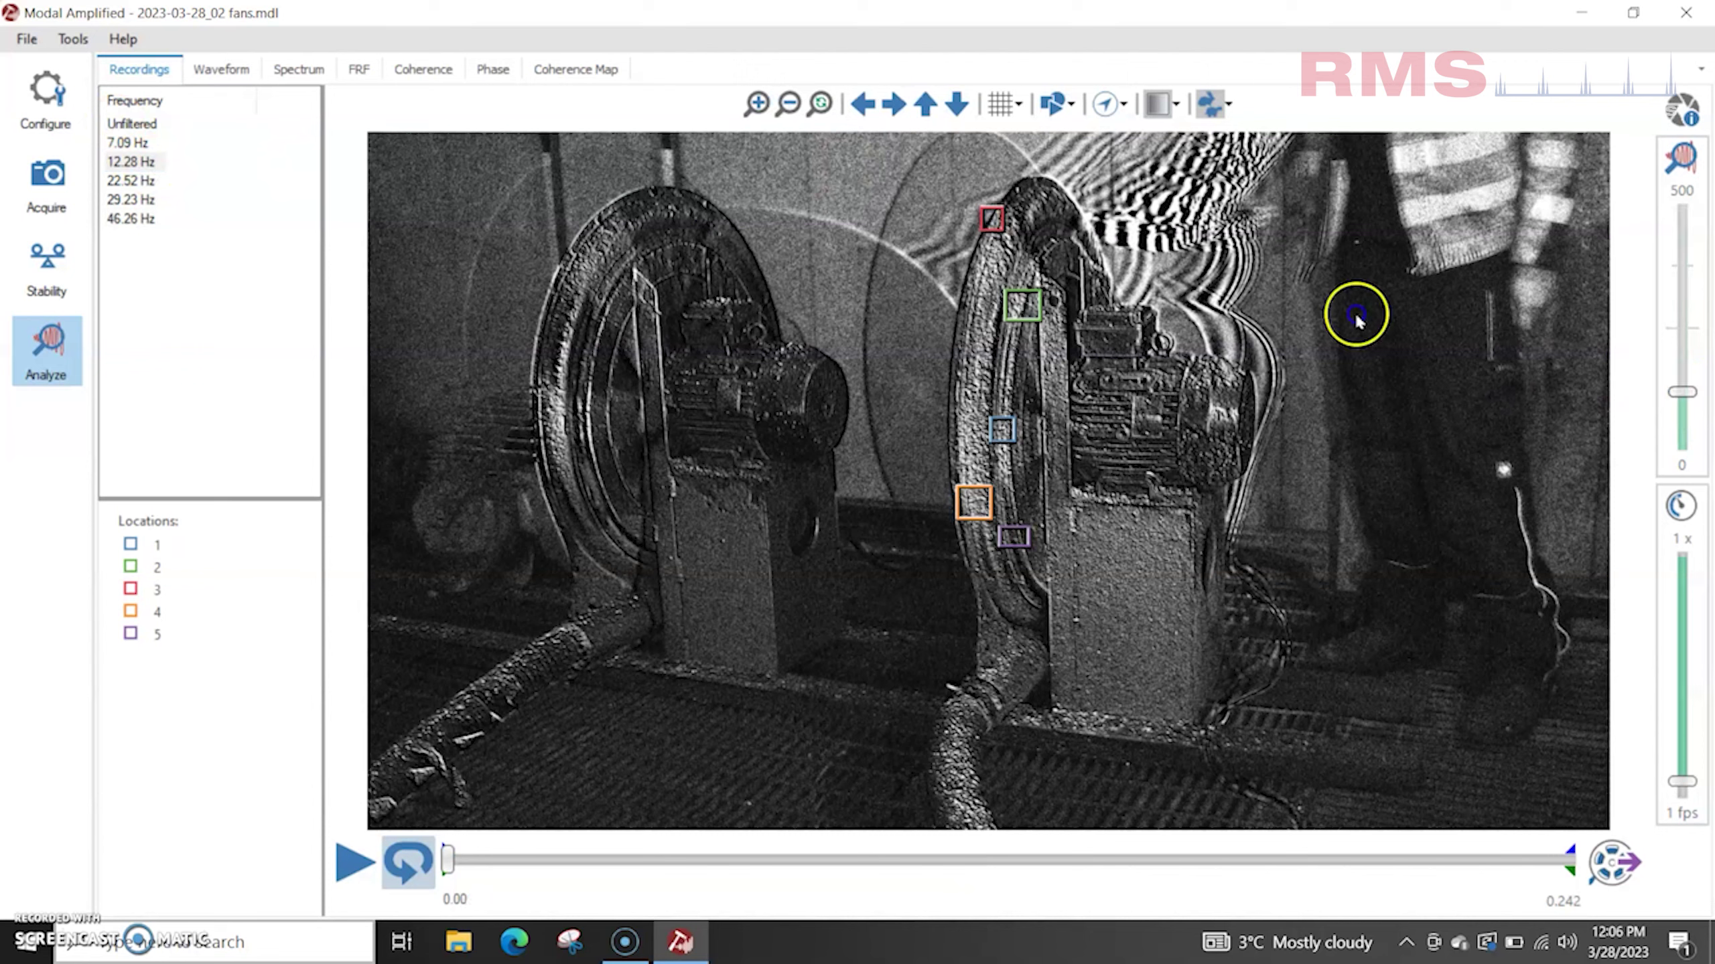
# Step: Show the 1X and 1Y displacement waveforms, hiding the 2X trace
pyautogui.click(208, 71)
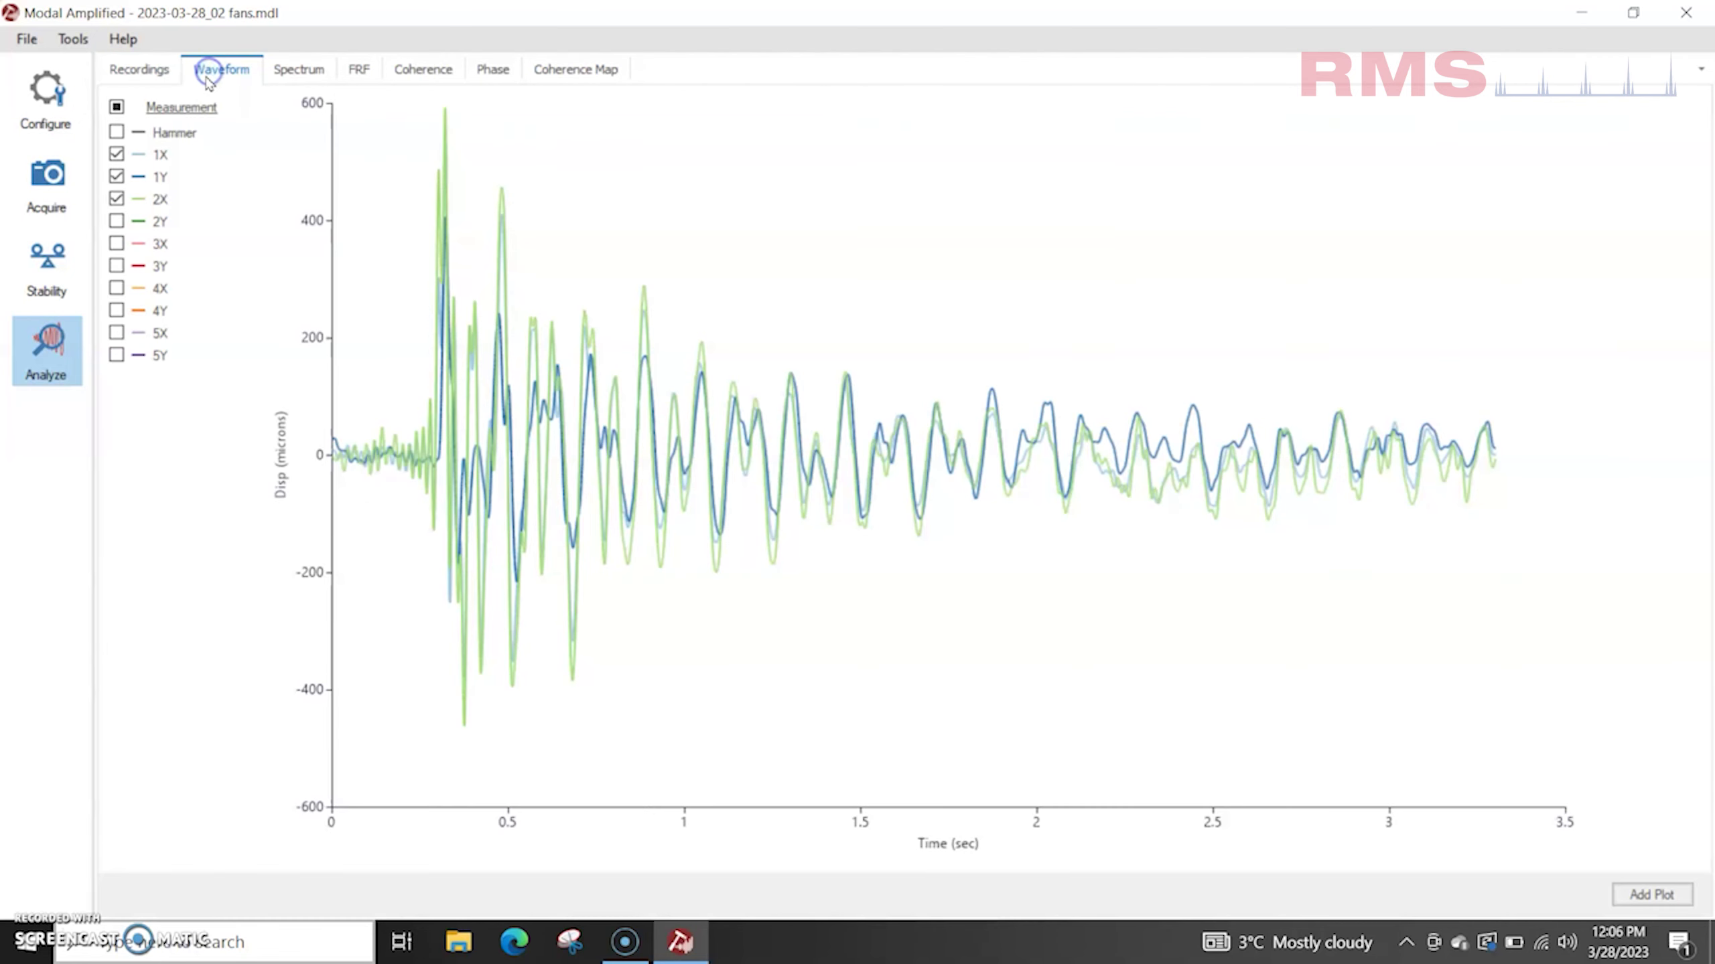
pyautogui.click(119, 178)
pyautogui.click(118, 198)
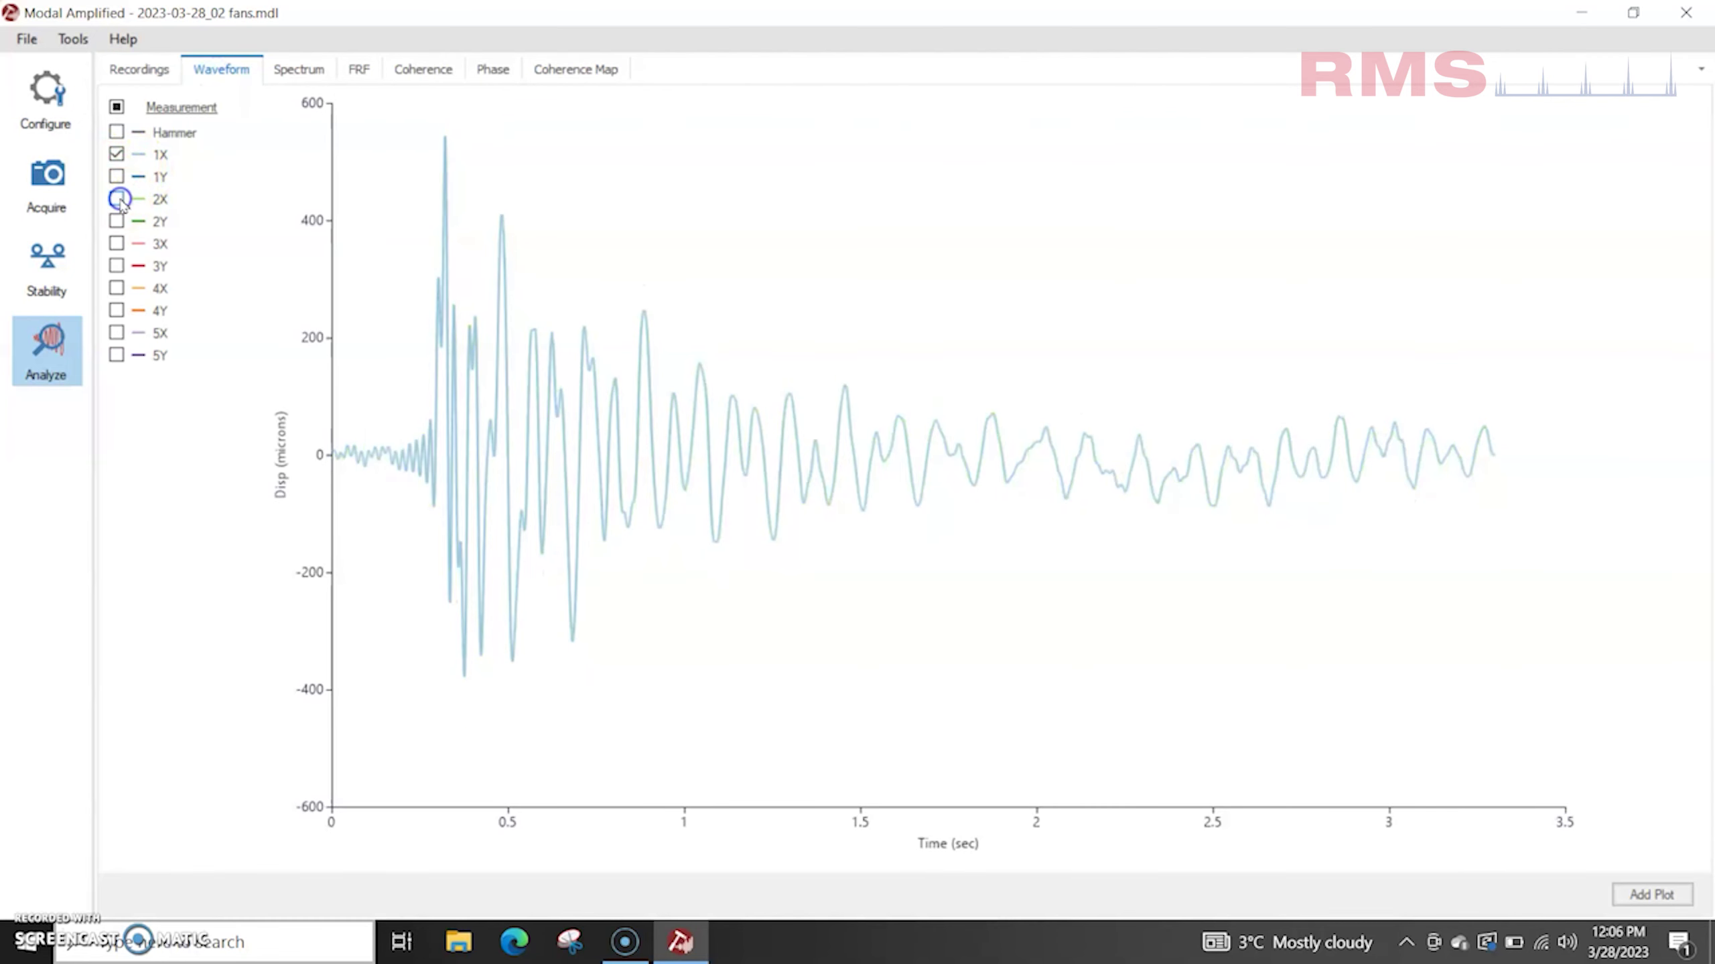
pyautogui.click(117, 177)
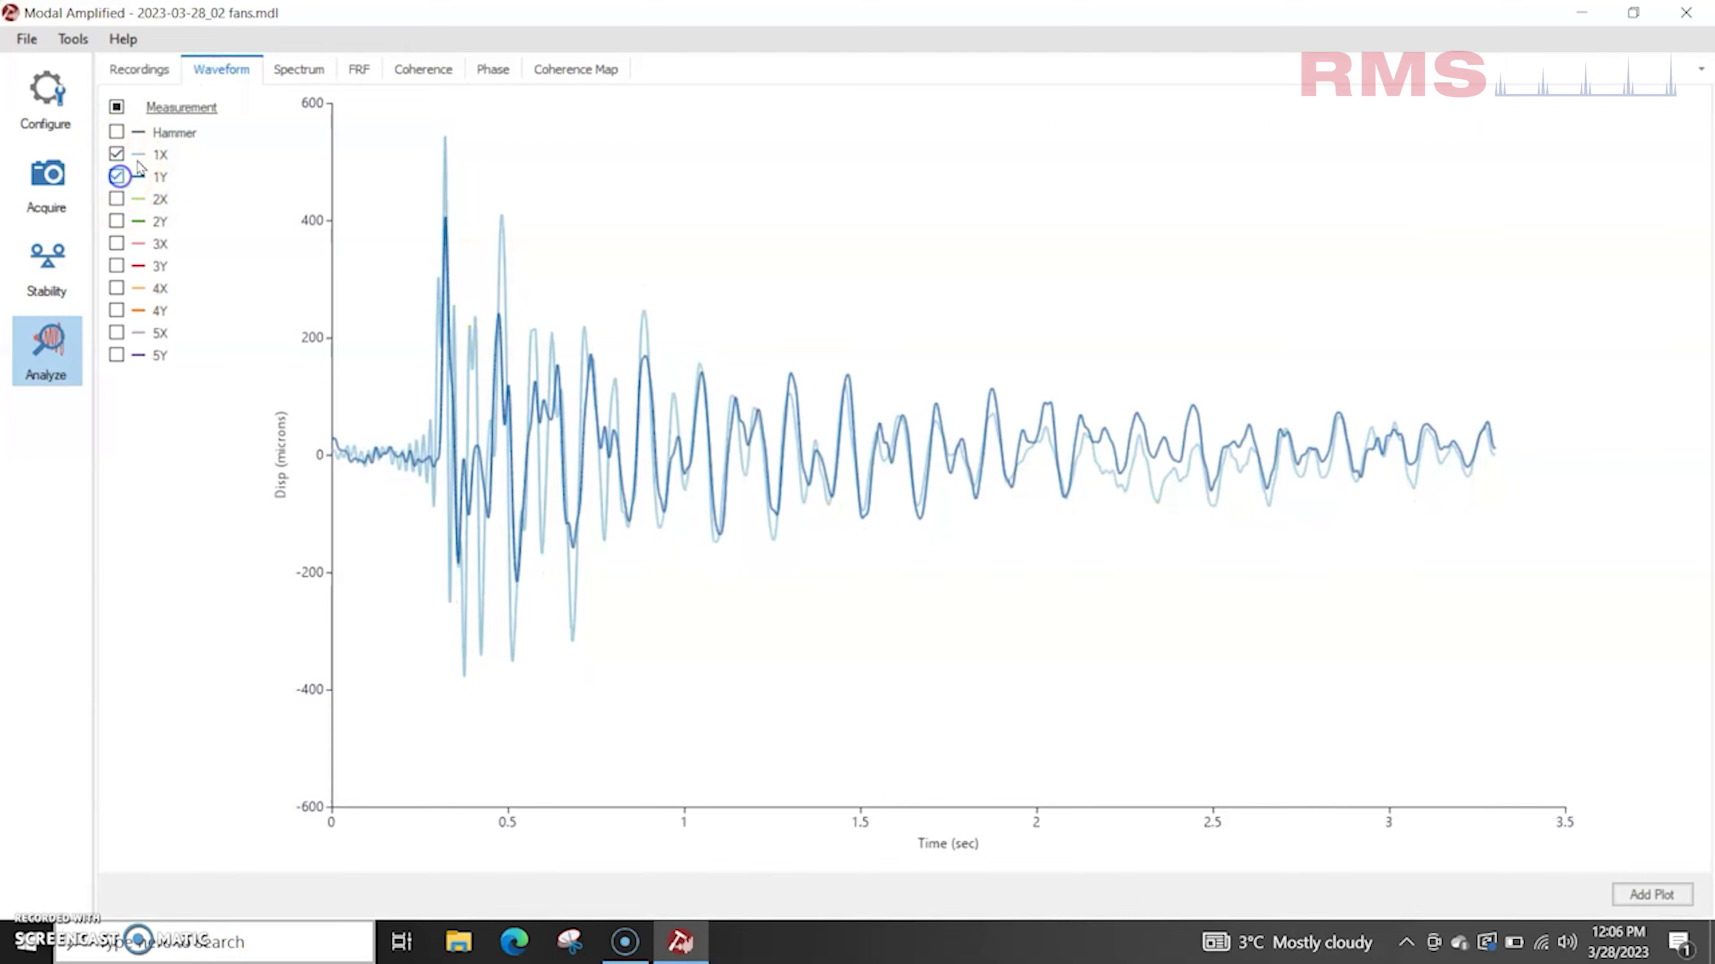
# Step: Plot the 1X and 1Y spectra
pyautogui.click(299, 70)
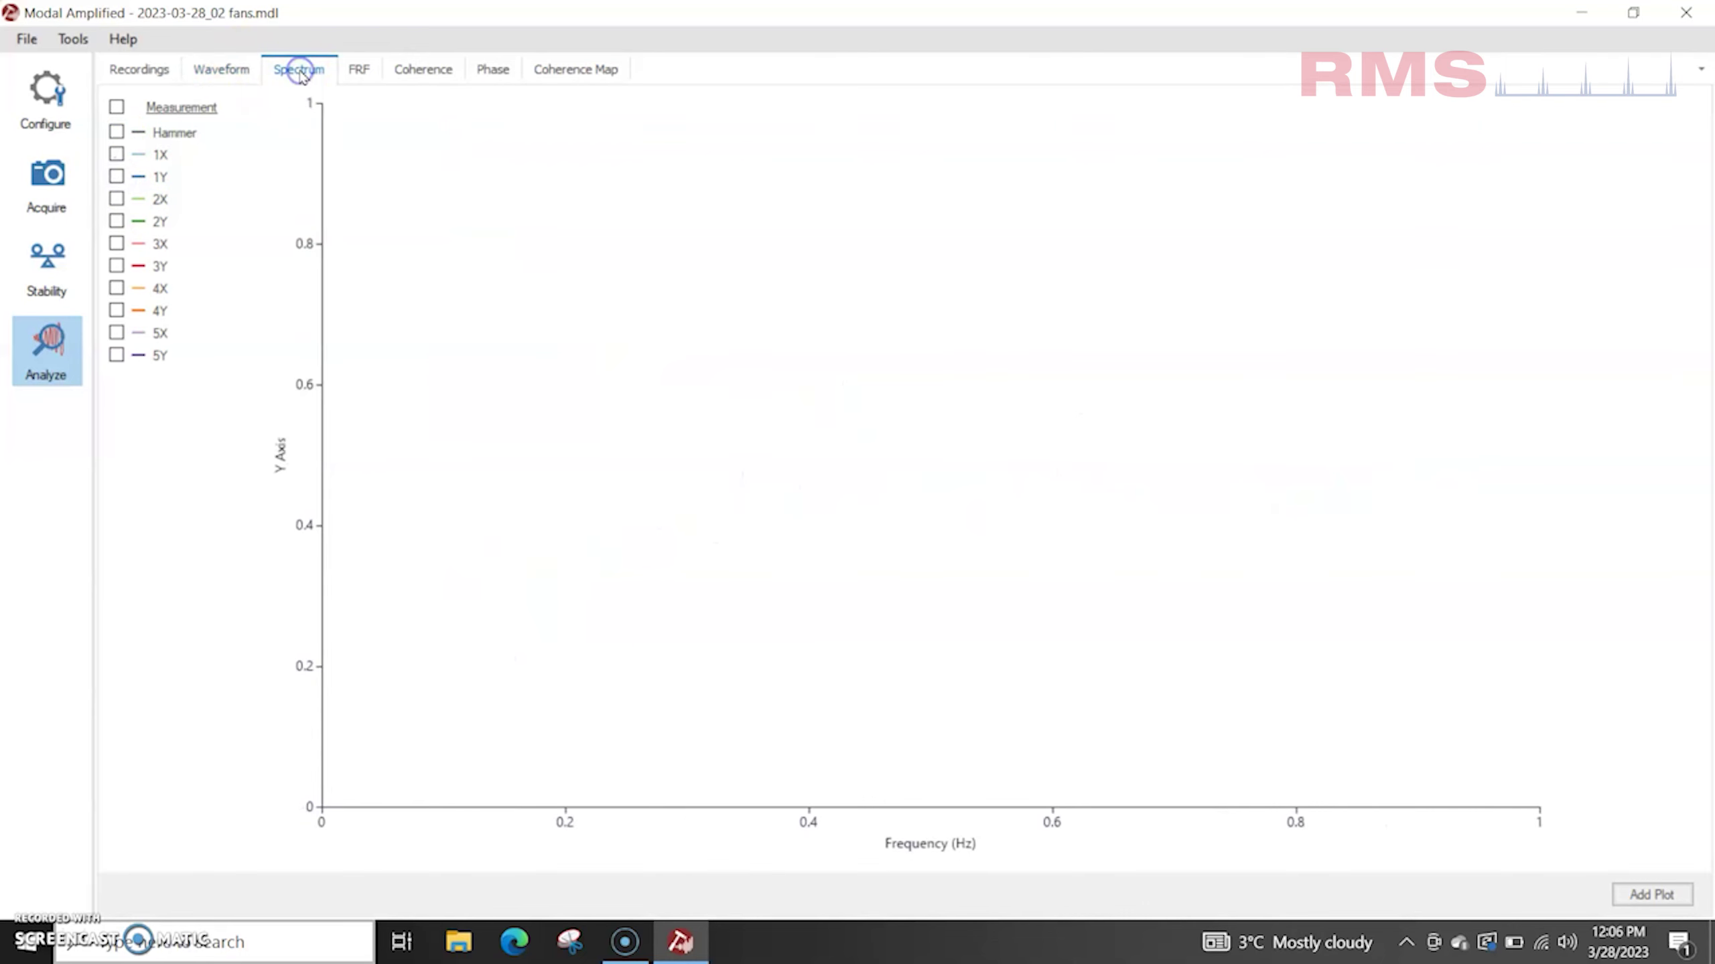
pyautogui.click(115, 156)
pyautogui.click(117, 177)
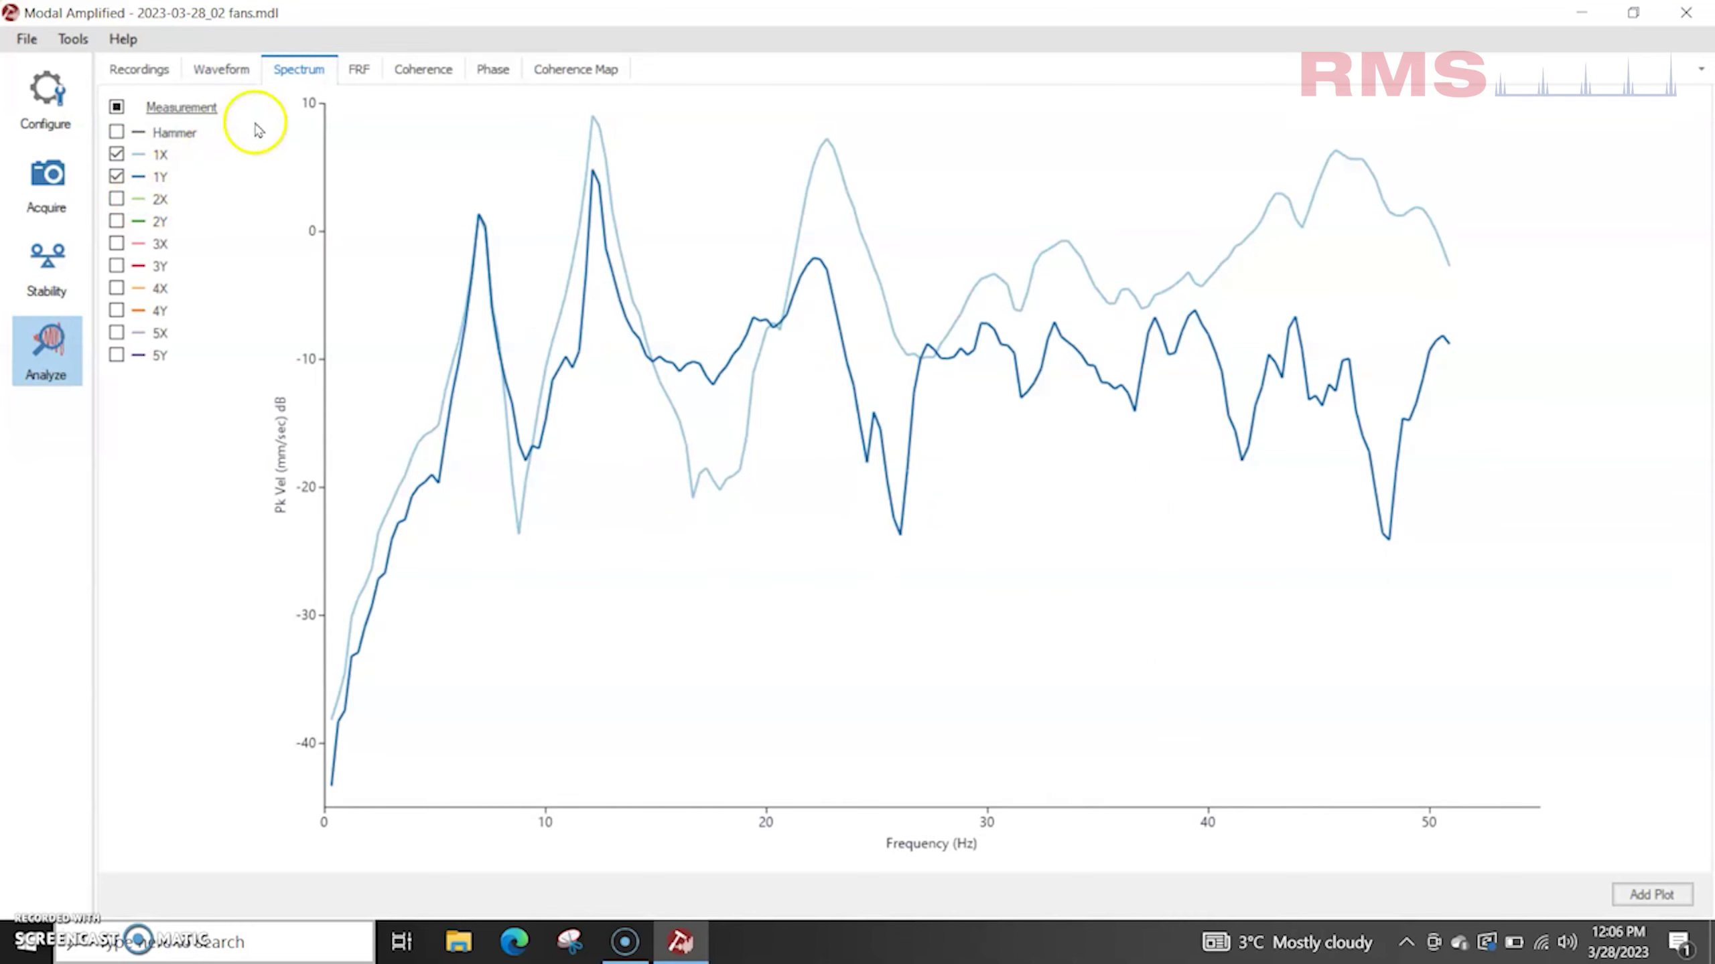
# Step: Plot the 1X, 1Y and 2X / Hammer frequency response functions
pyautogui.click(359, 75)
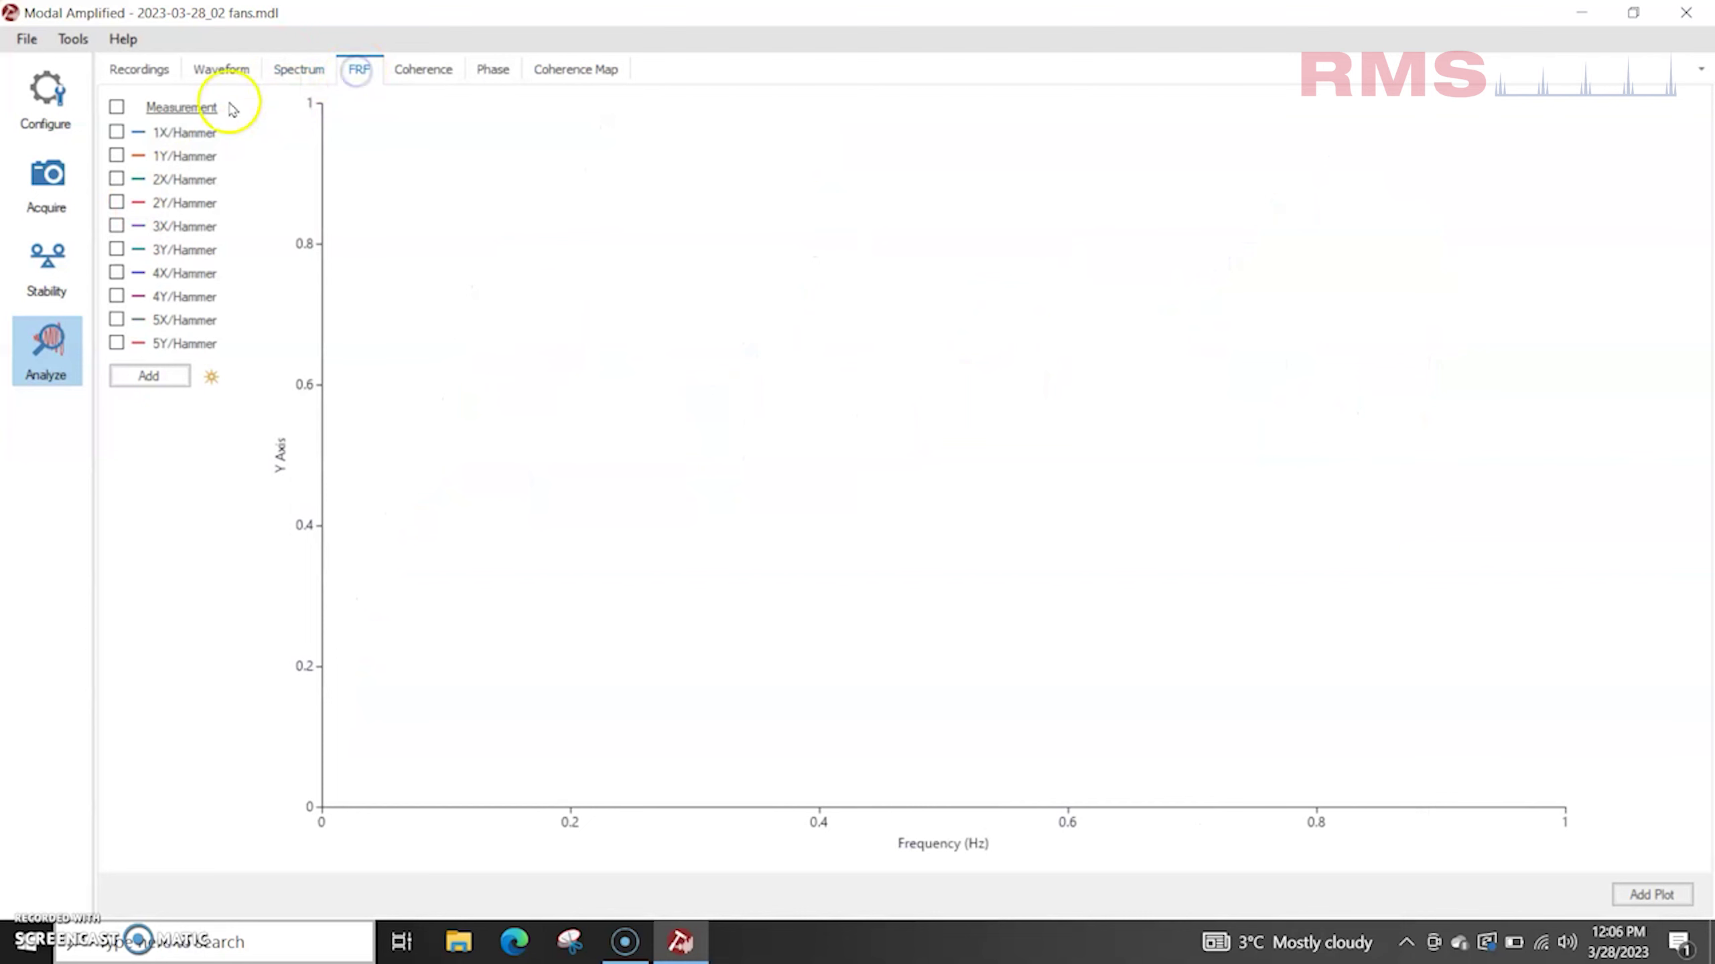
pyautogui.click(118, 132)
pyautogui.click(118, 156)
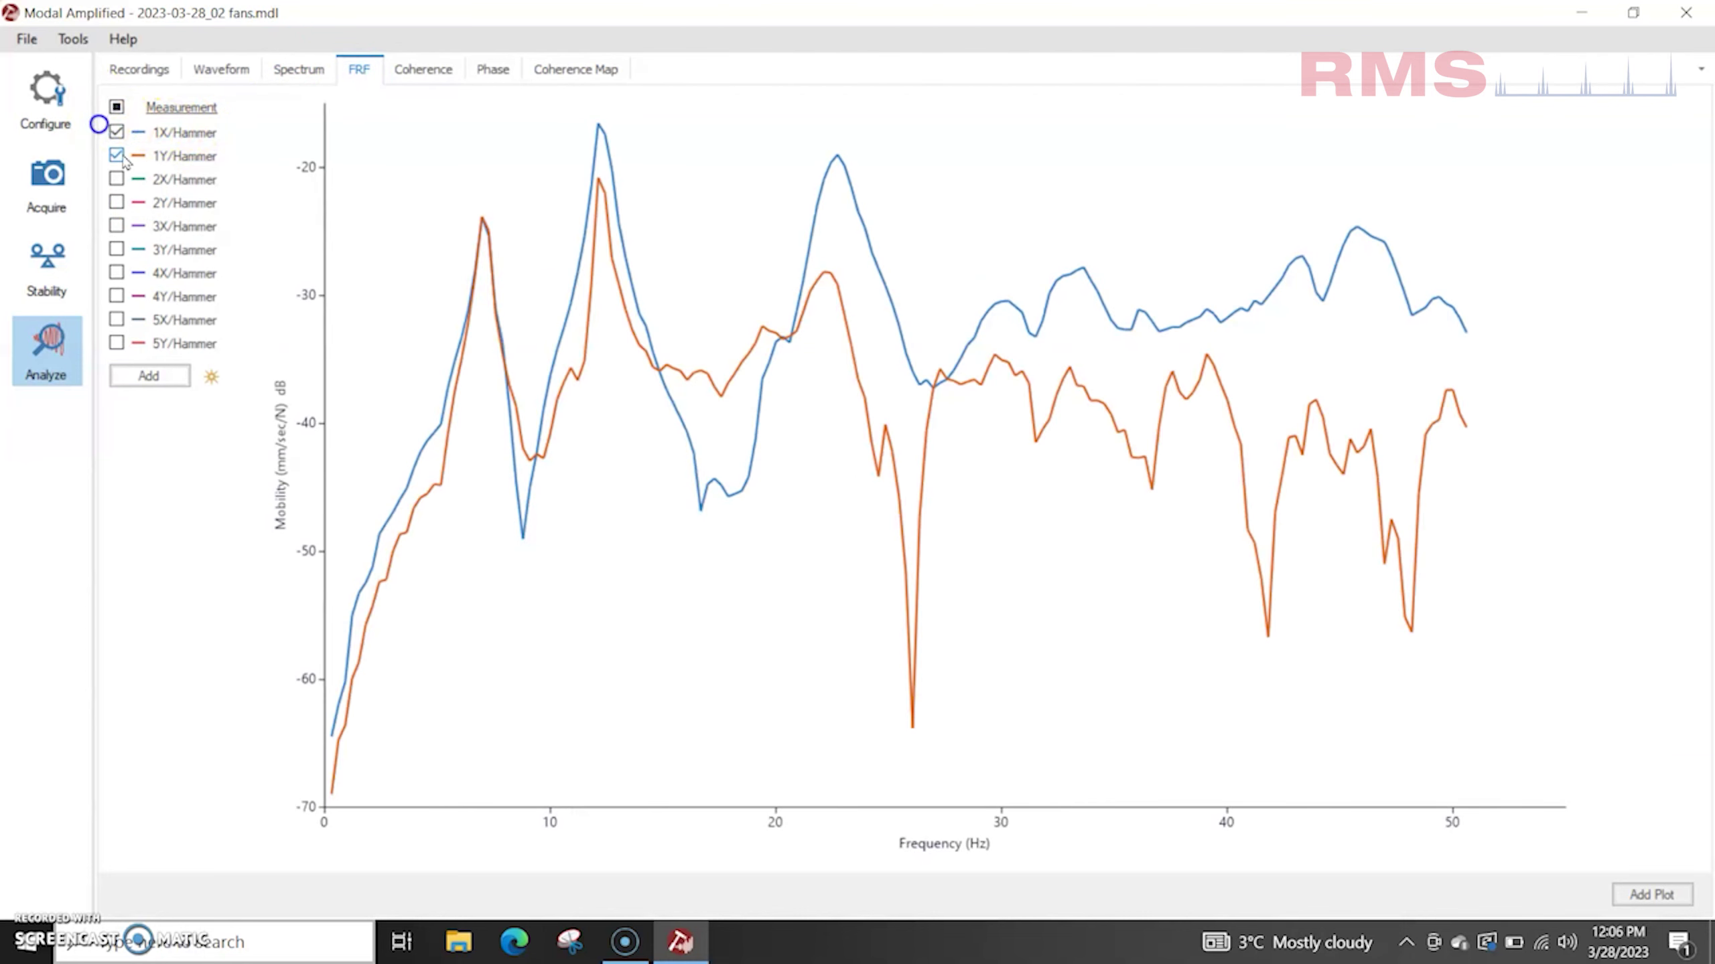
pyautogui.click(117, 179)
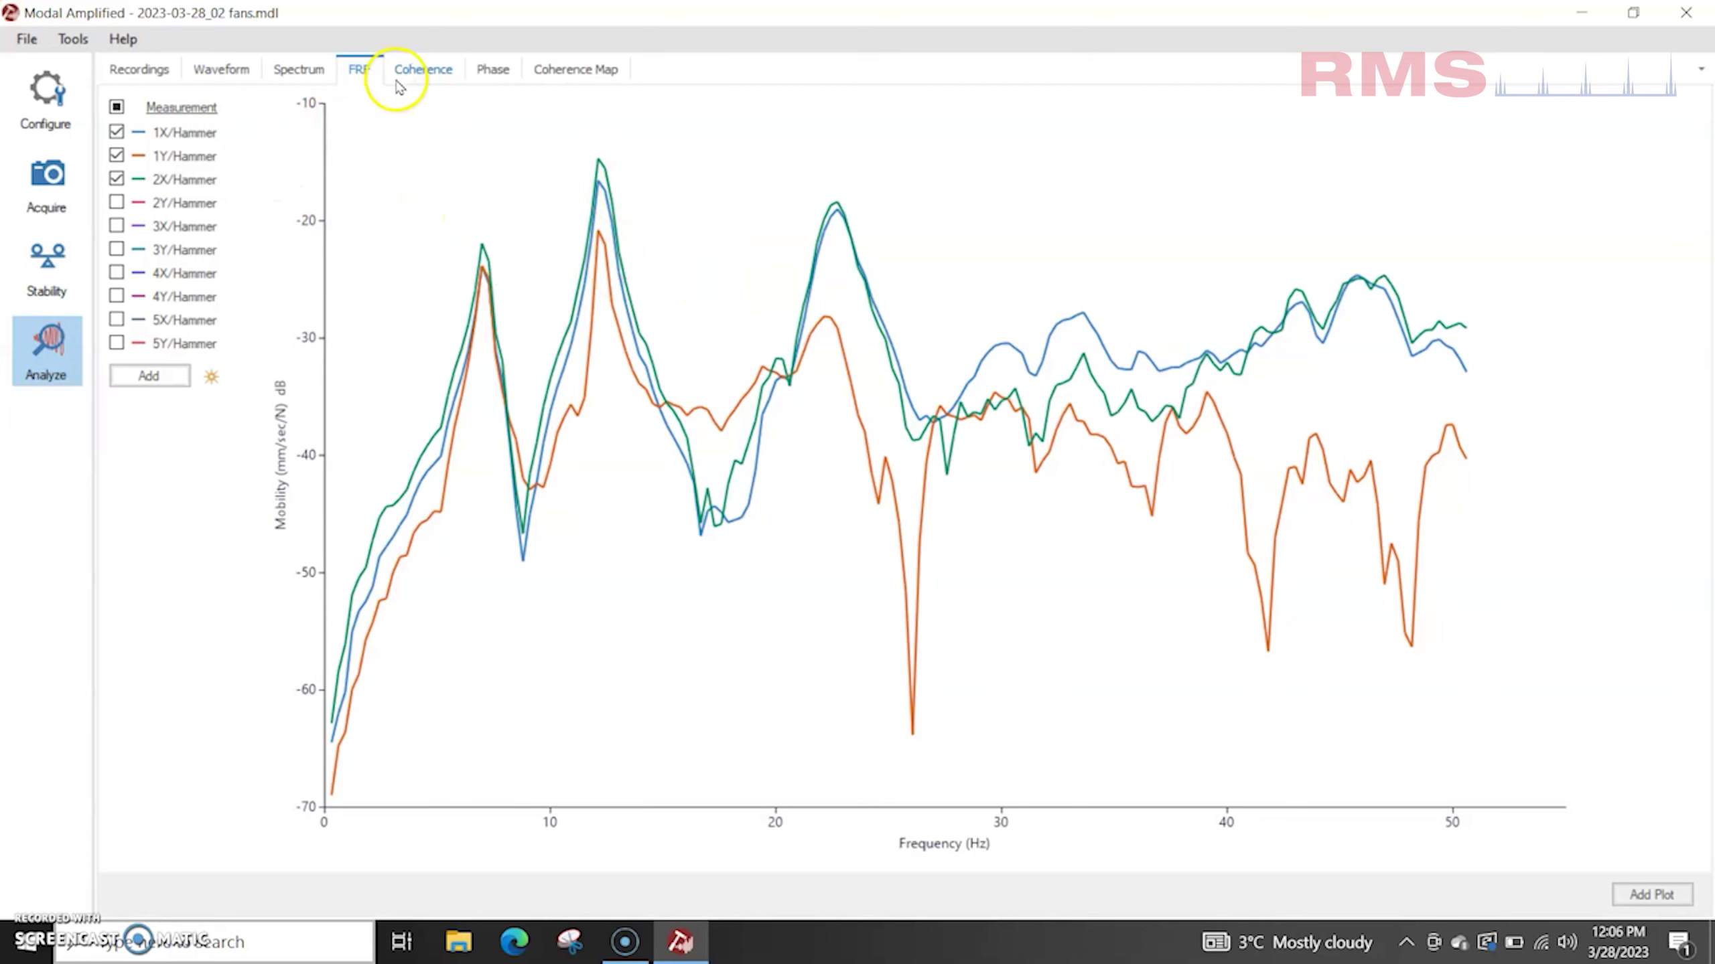
pyautogui.click(436, 72)
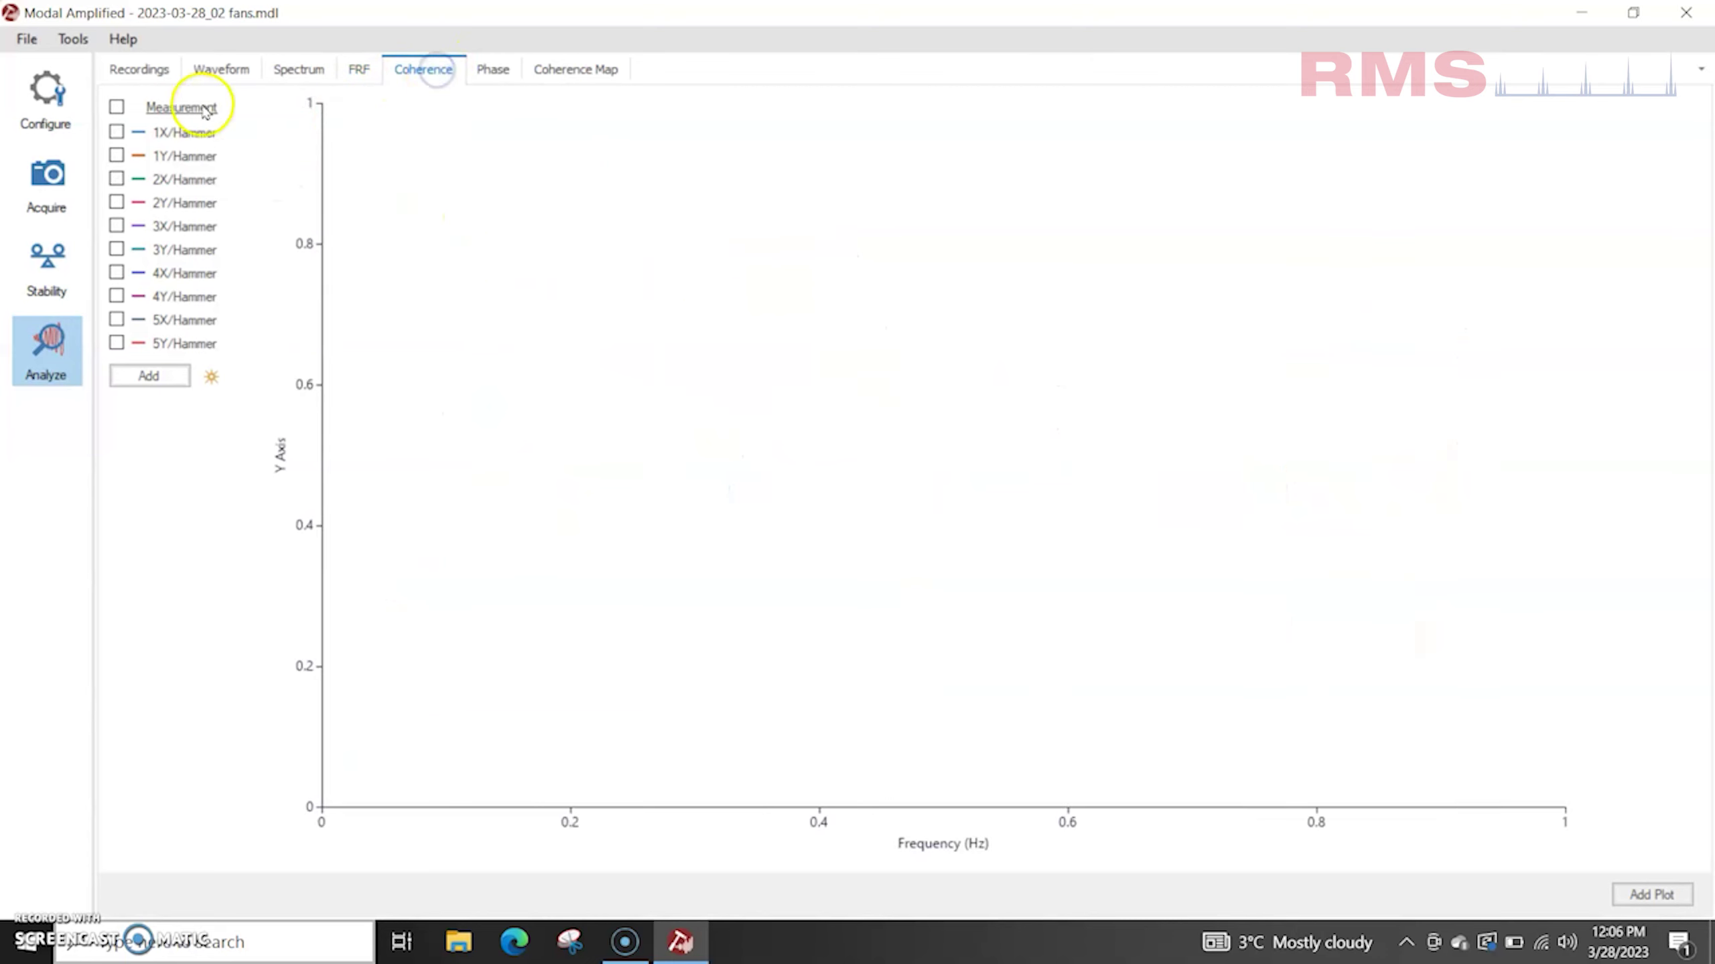
# Step: Plot the 1X, 1Y and 2X / Hammer coherence
pyautogui.click(116, 133)
pyautogui.click(115, 156)
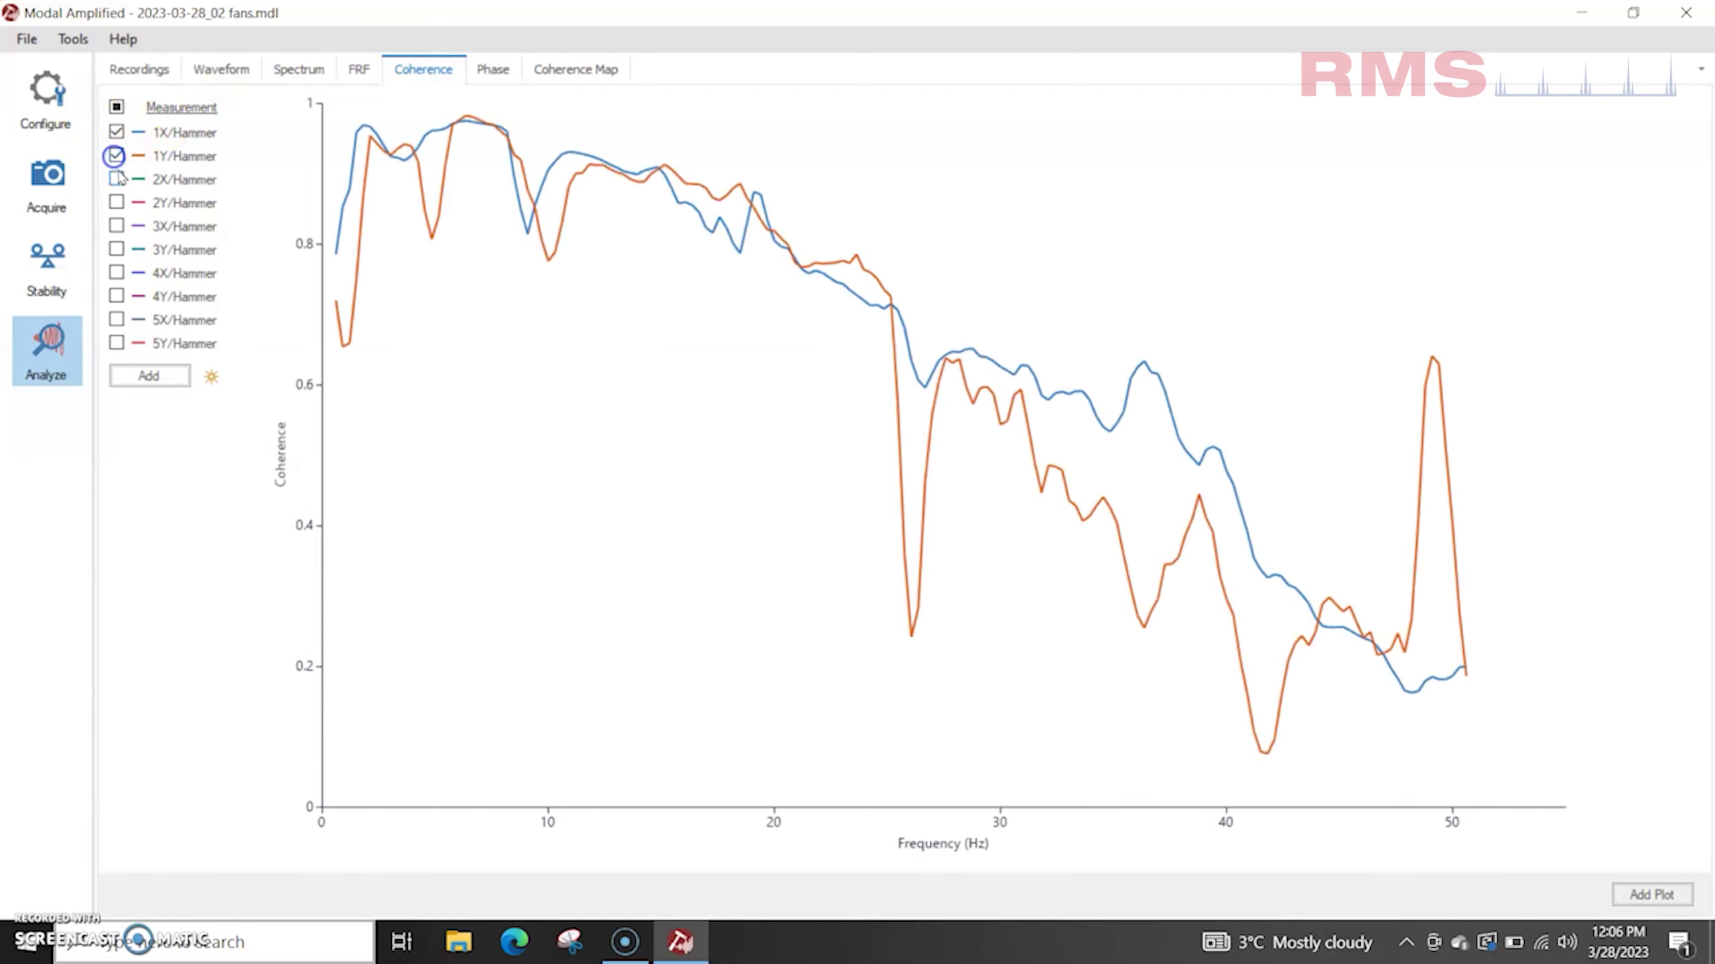
pyautogui.click(117, 179)
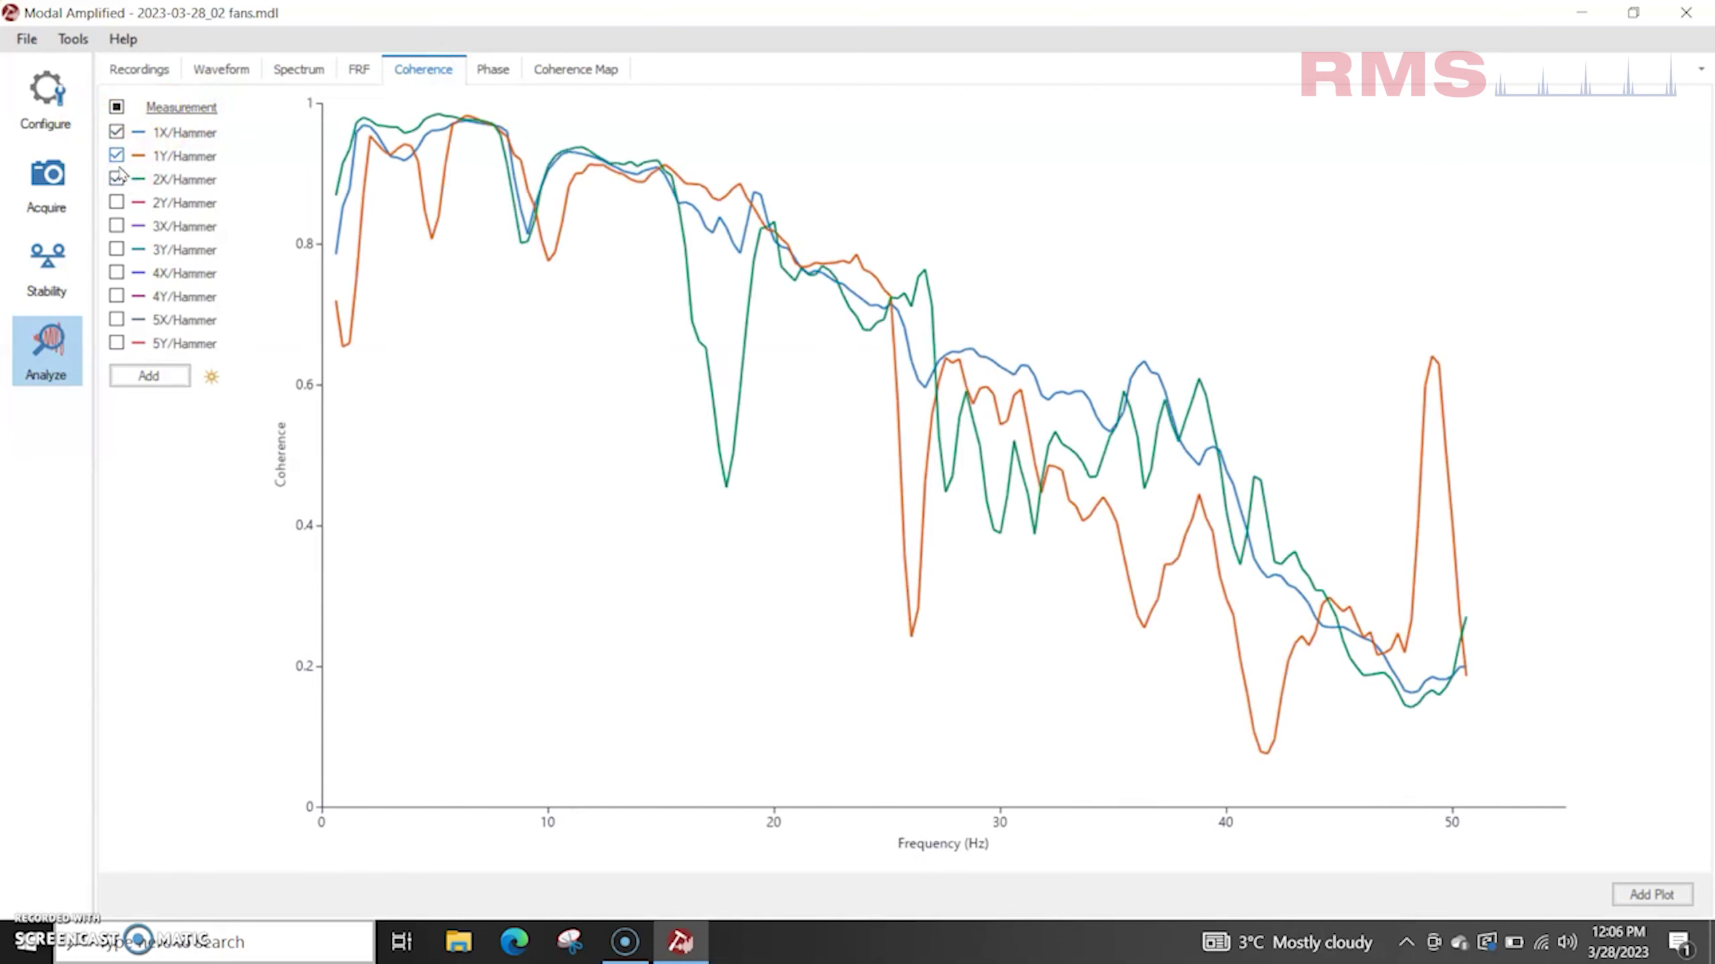
# Step: Plot the 1X, 1Y, 2X and 2Y / Hammer phase and read the trace near 11.8 Hz
pyautogui.click(483, 69)
pyautogui.click(116, 132)
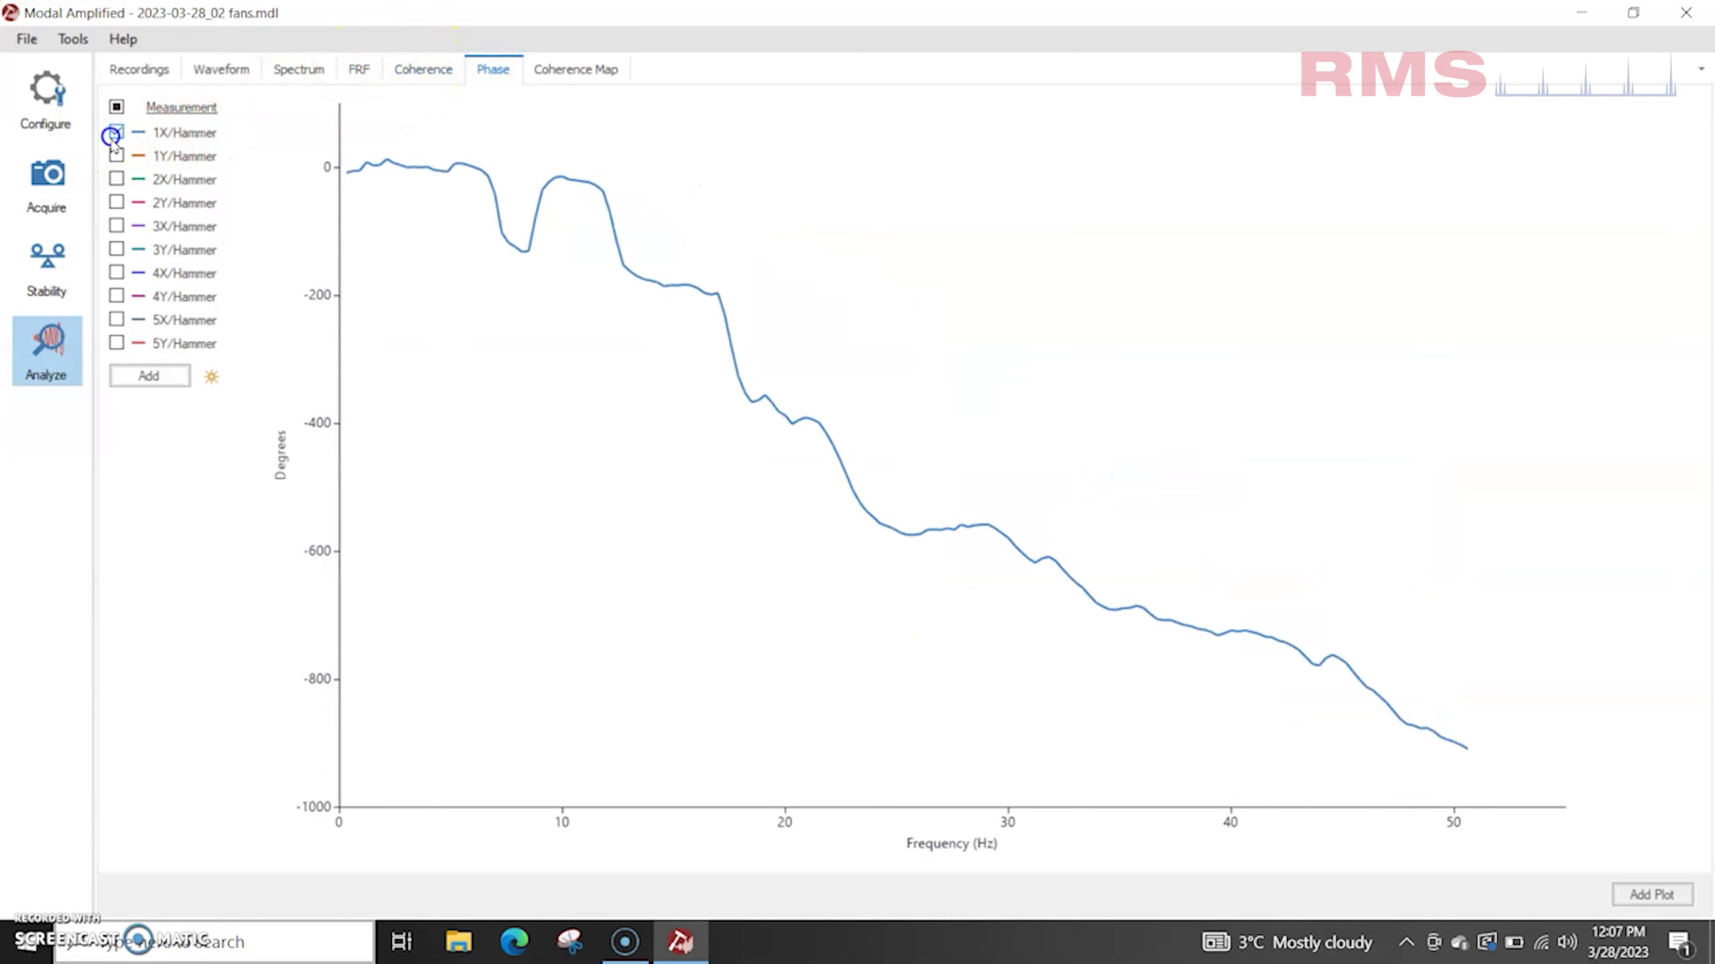
pyautogui.click(115, 156)
pyautogui.click(116, 179)
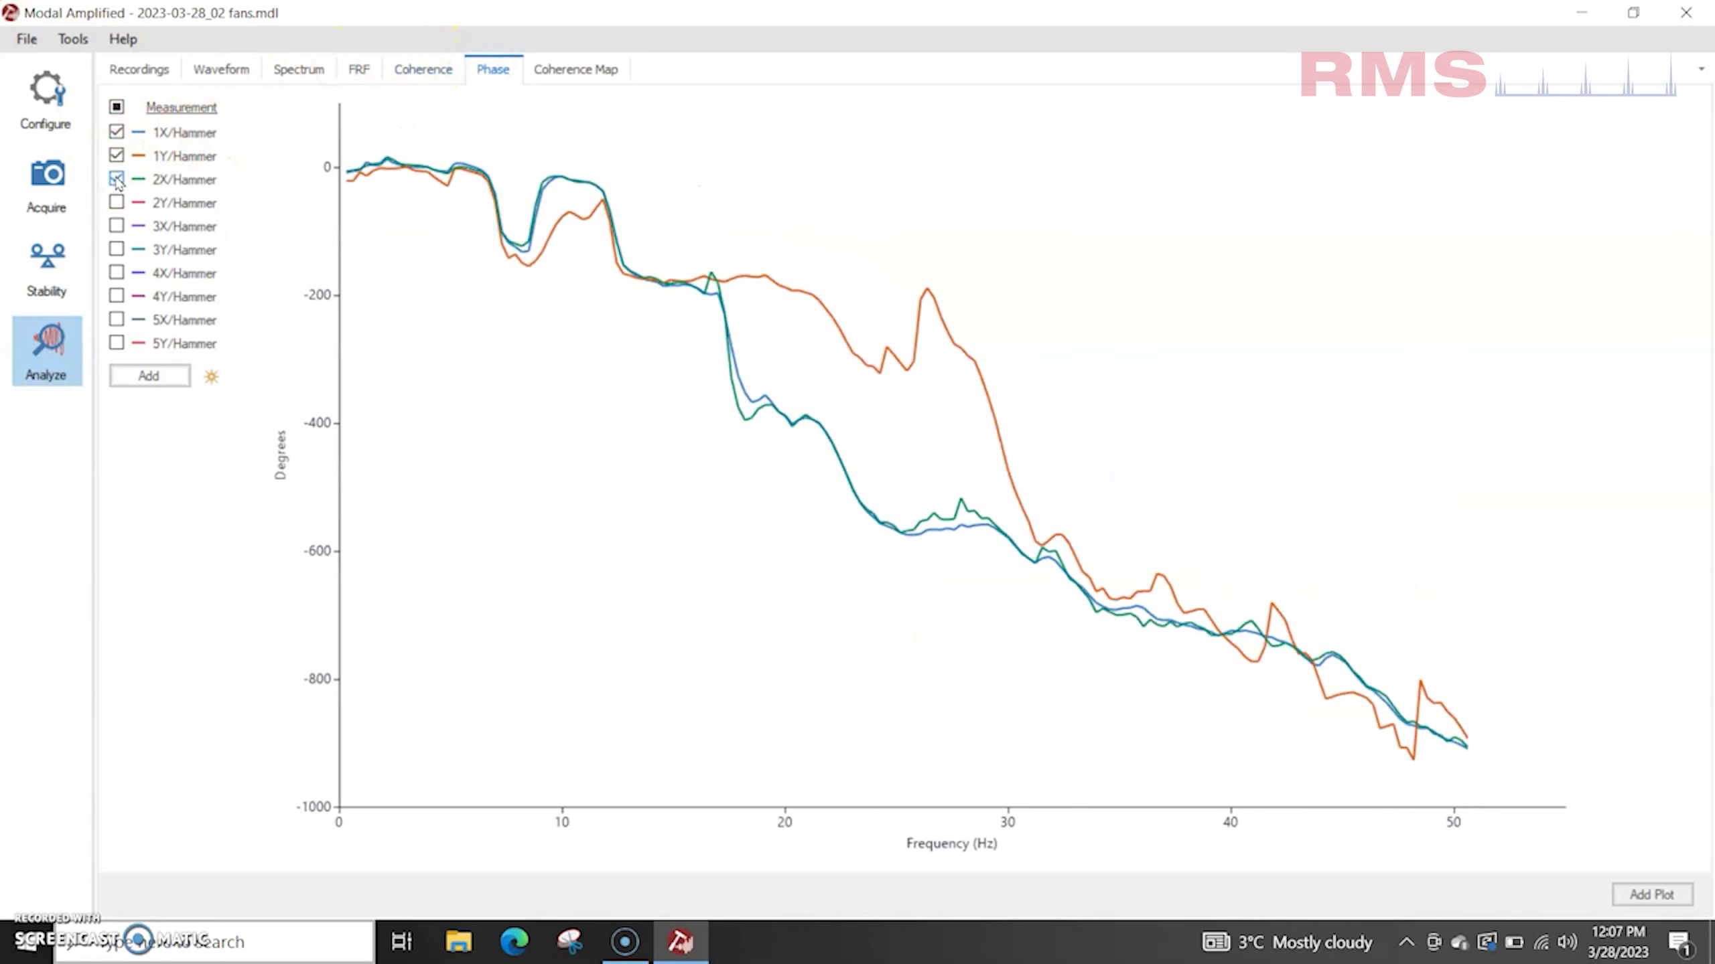
pyautogui.click(116, 202)
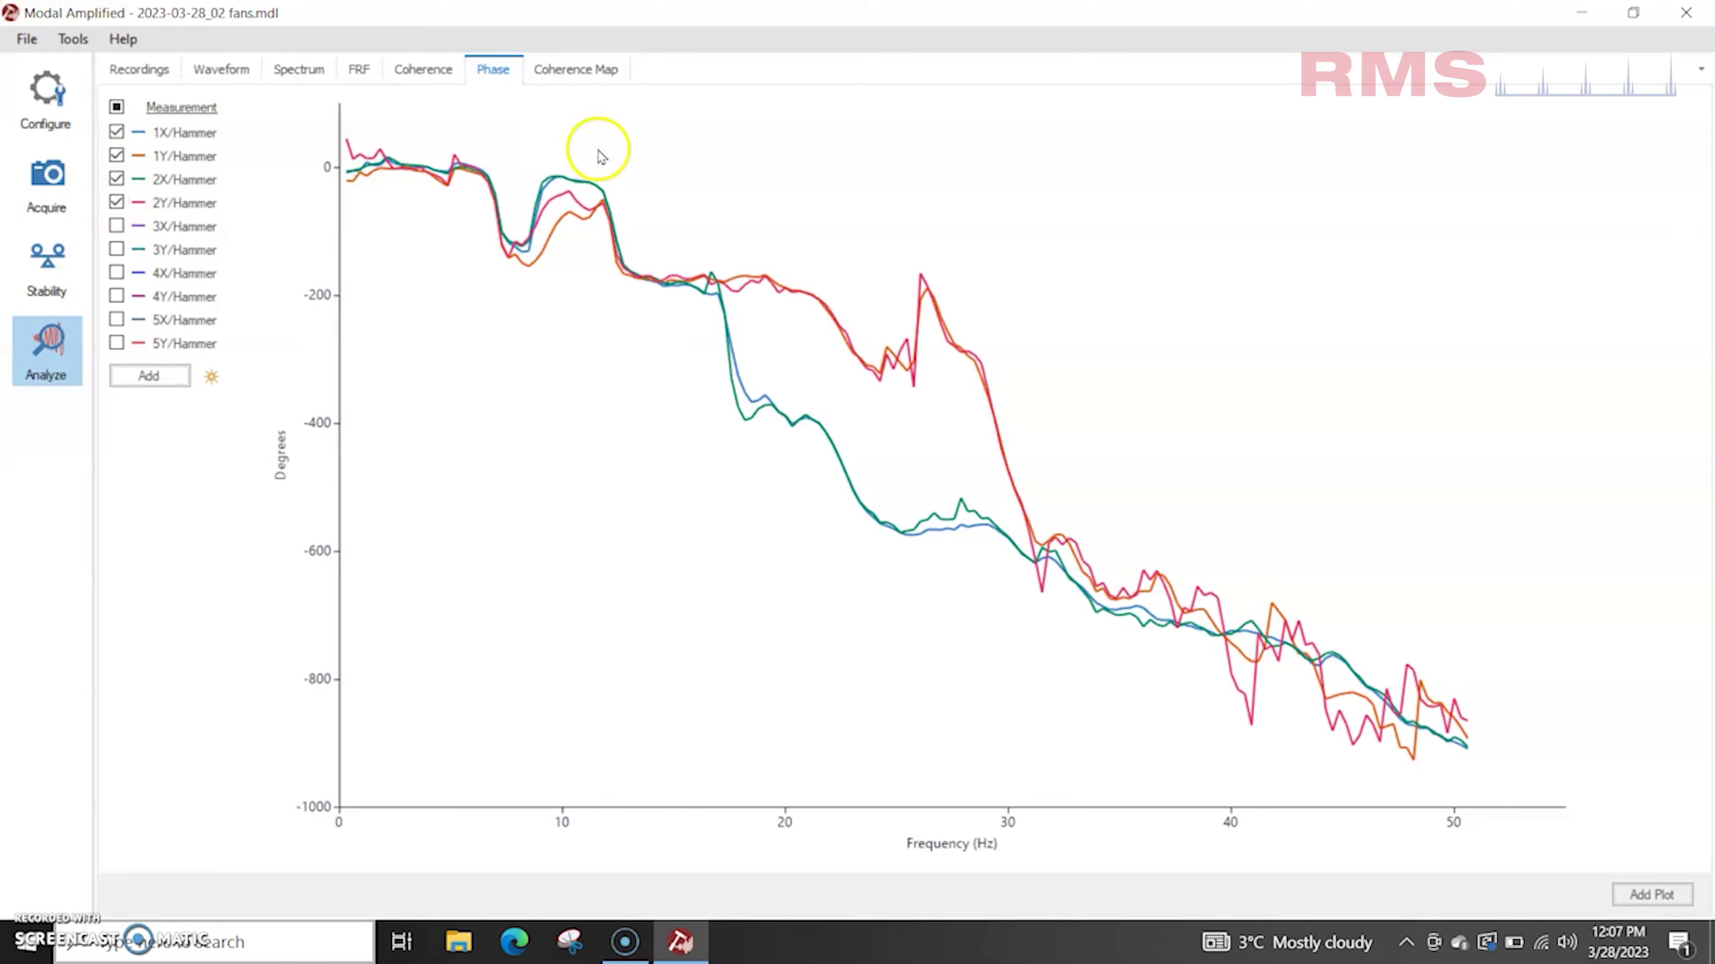
pyautogui.click(604, 193)
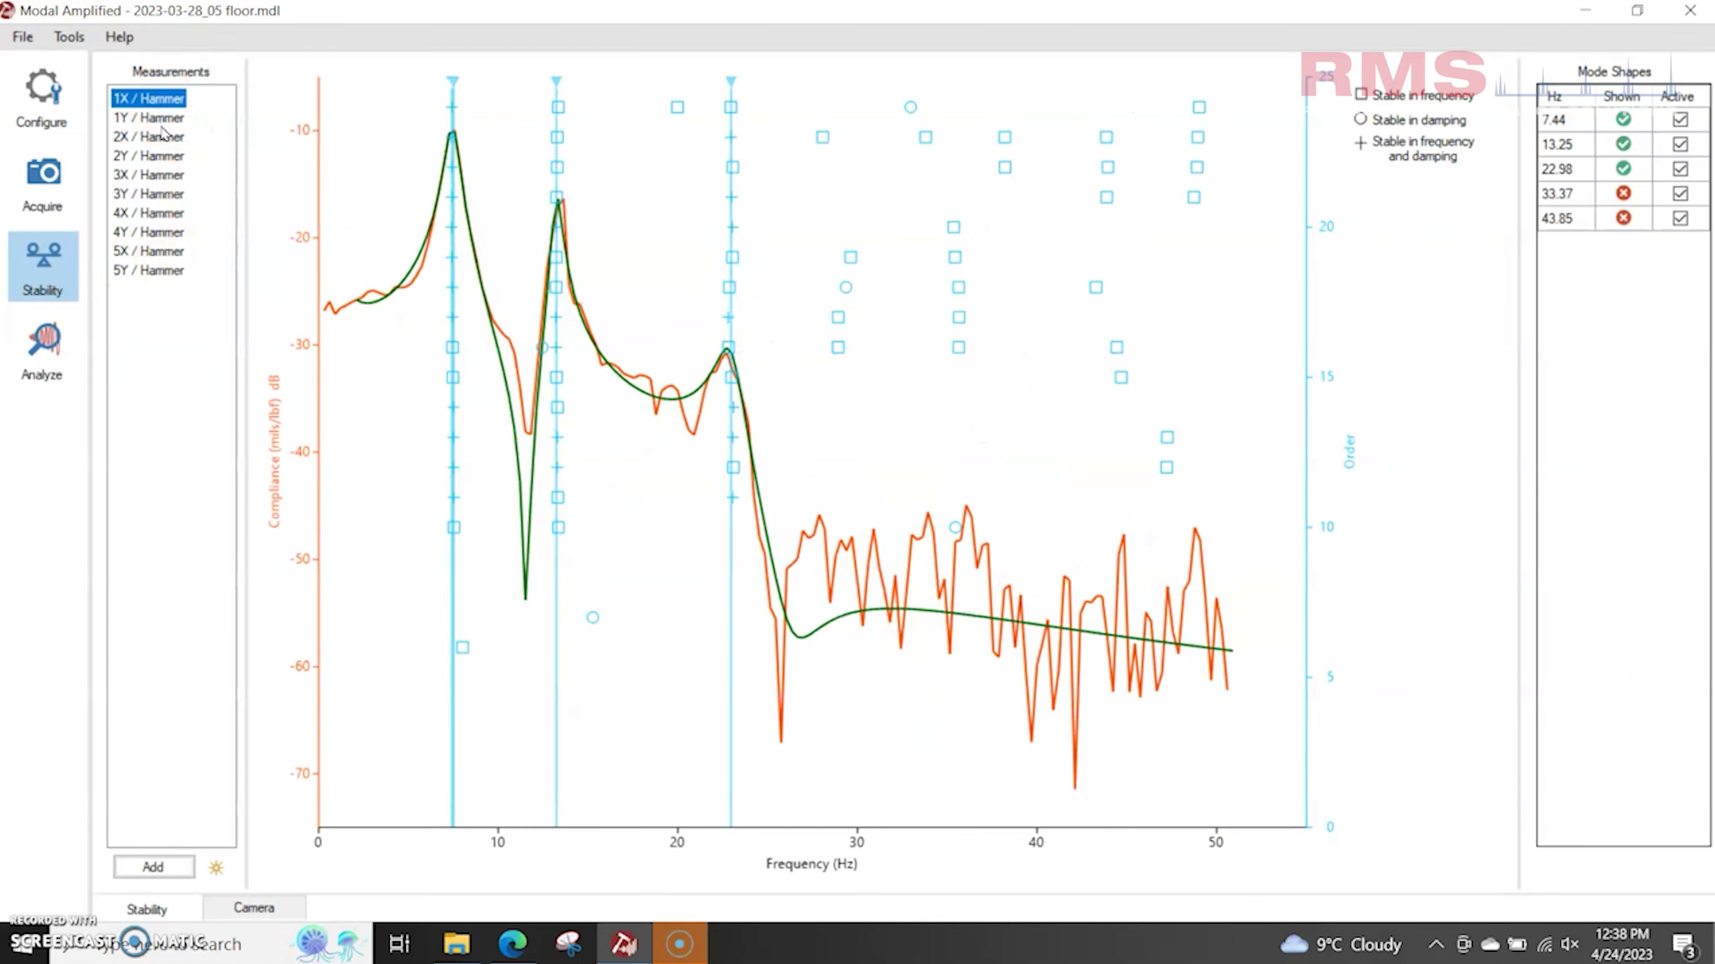
# Step: Show the 1Y / Hammer stability plot, pause the fans video, and return to stability analysis
pyautogui.click(162, 118)
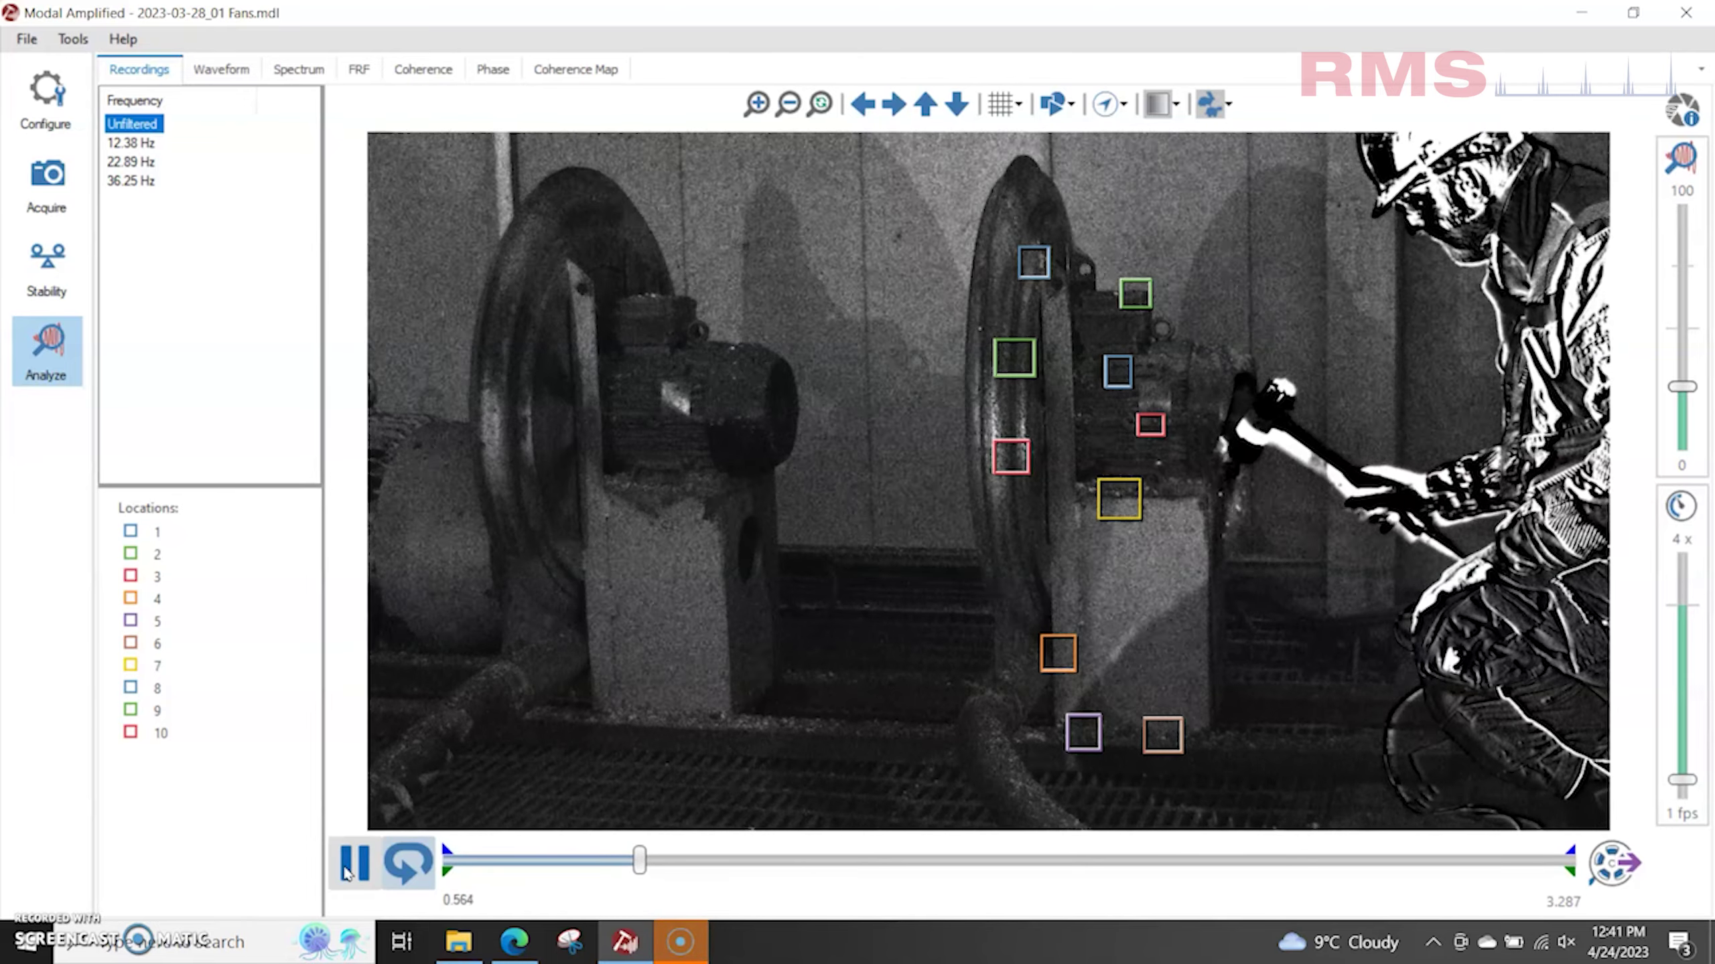
pyautogui.click(344, 873)
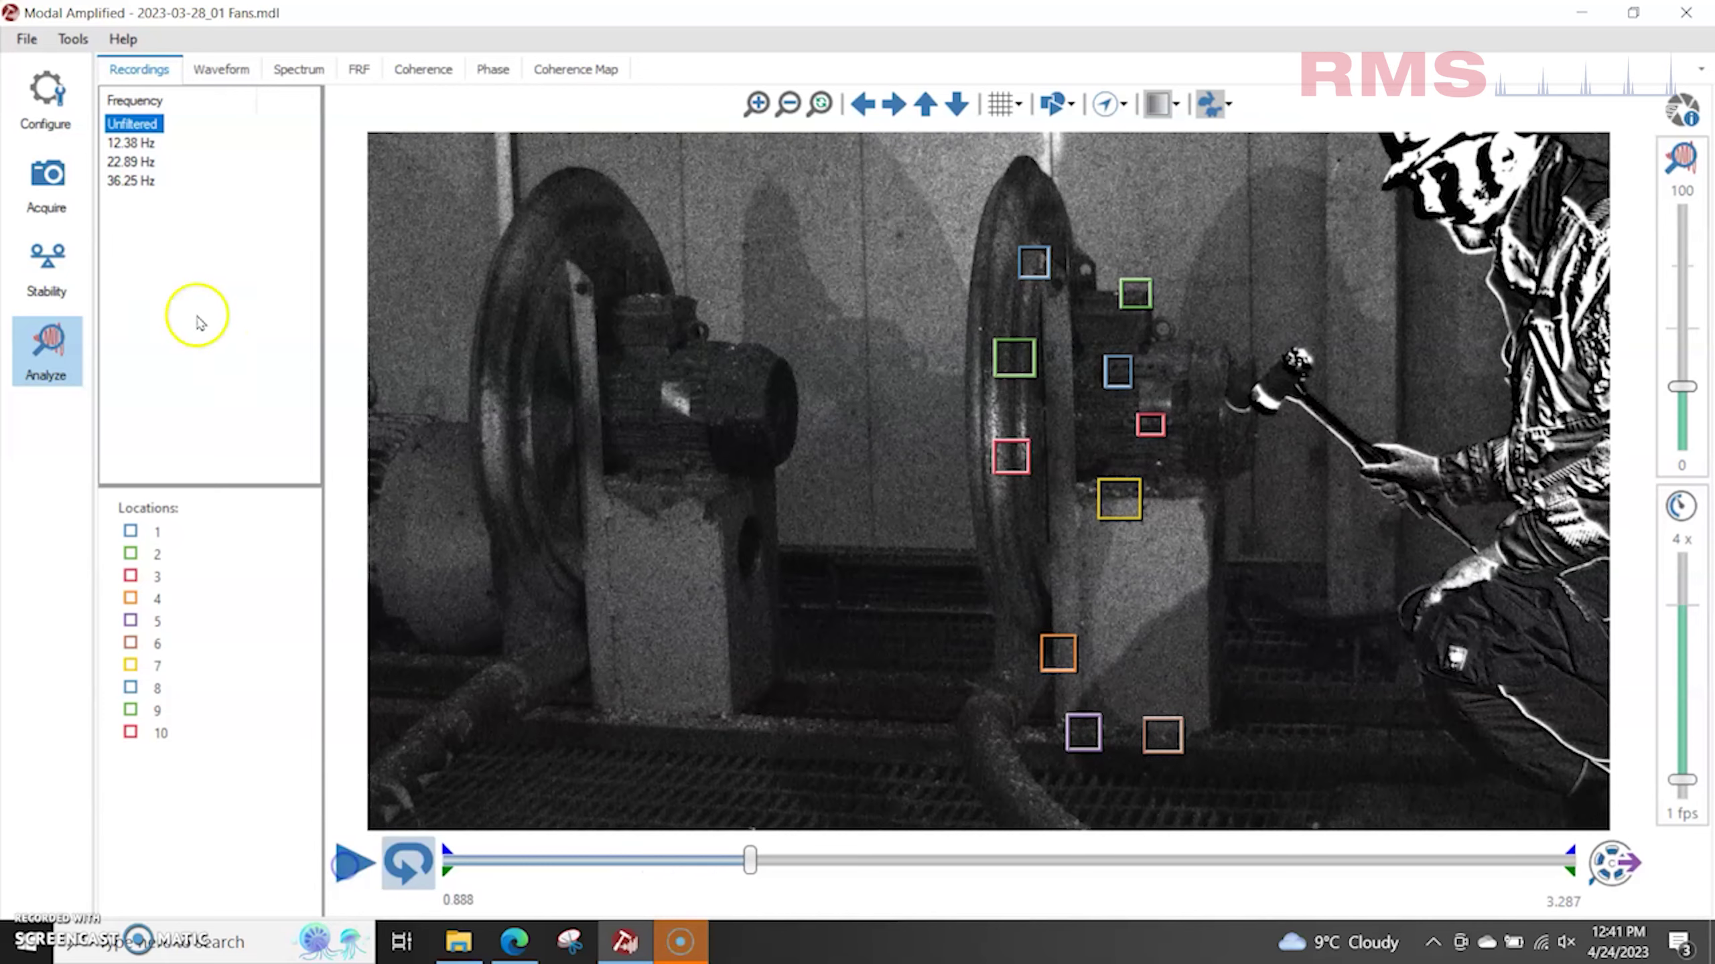
pyautogui.click(61, 273)
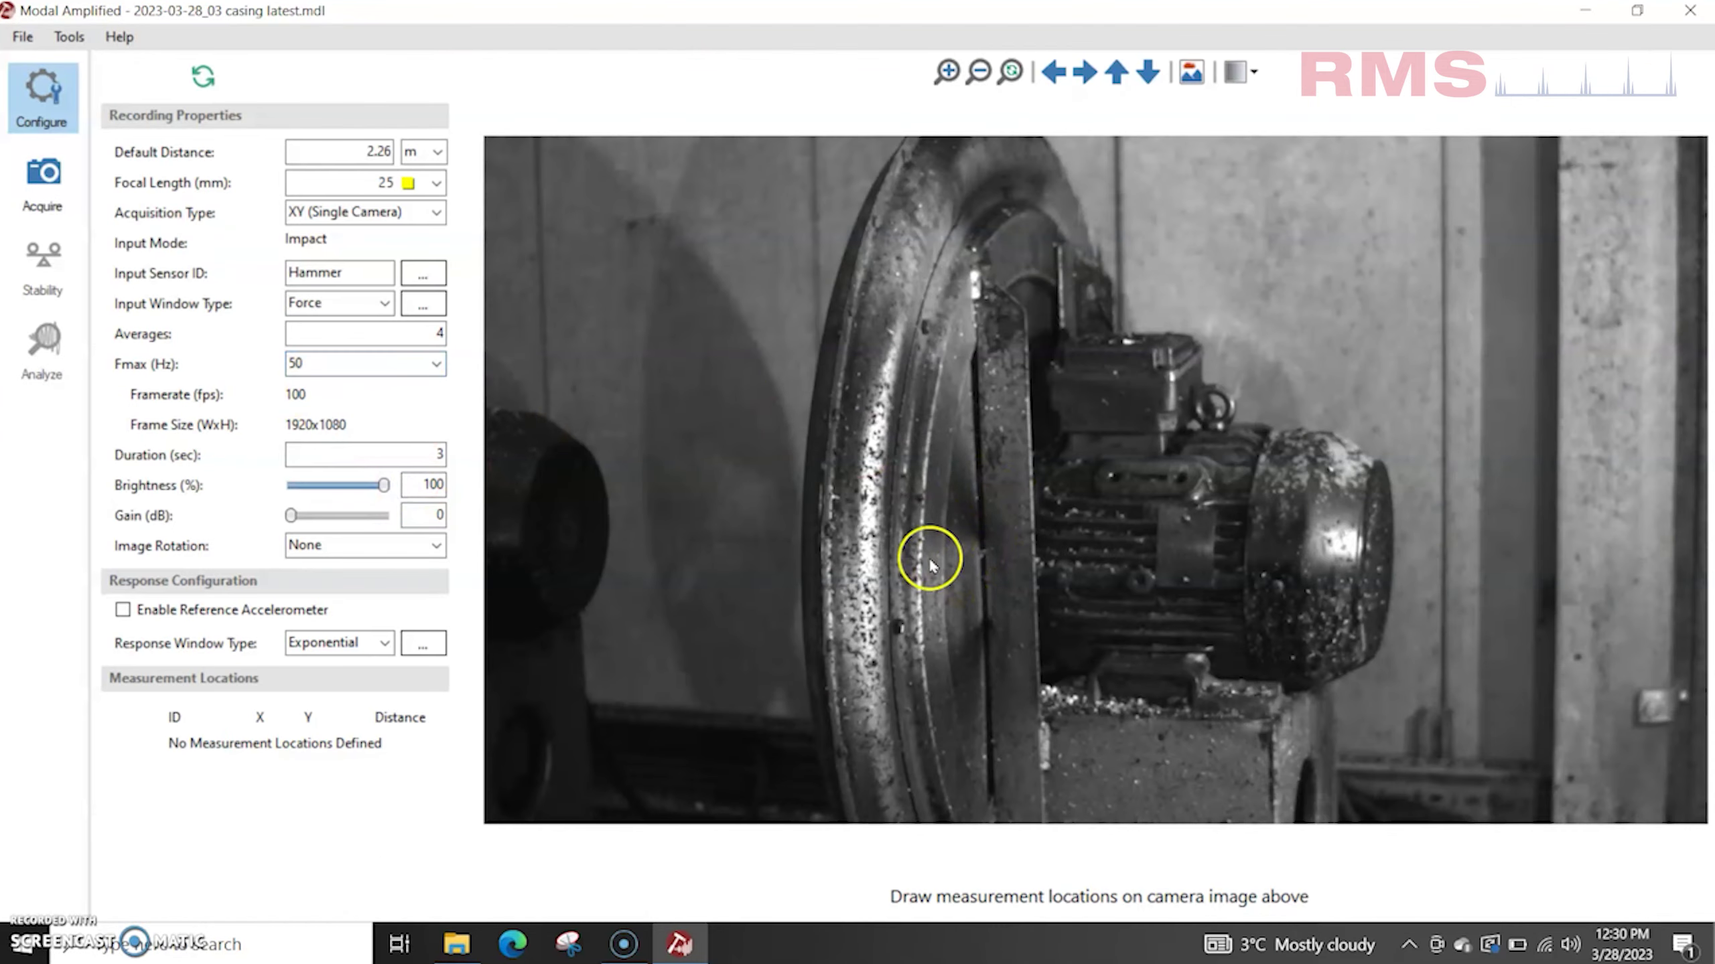
# Step: Place six measurement points on the casing image, covering the rim, centre and top
pyautogui.click(930, 579)
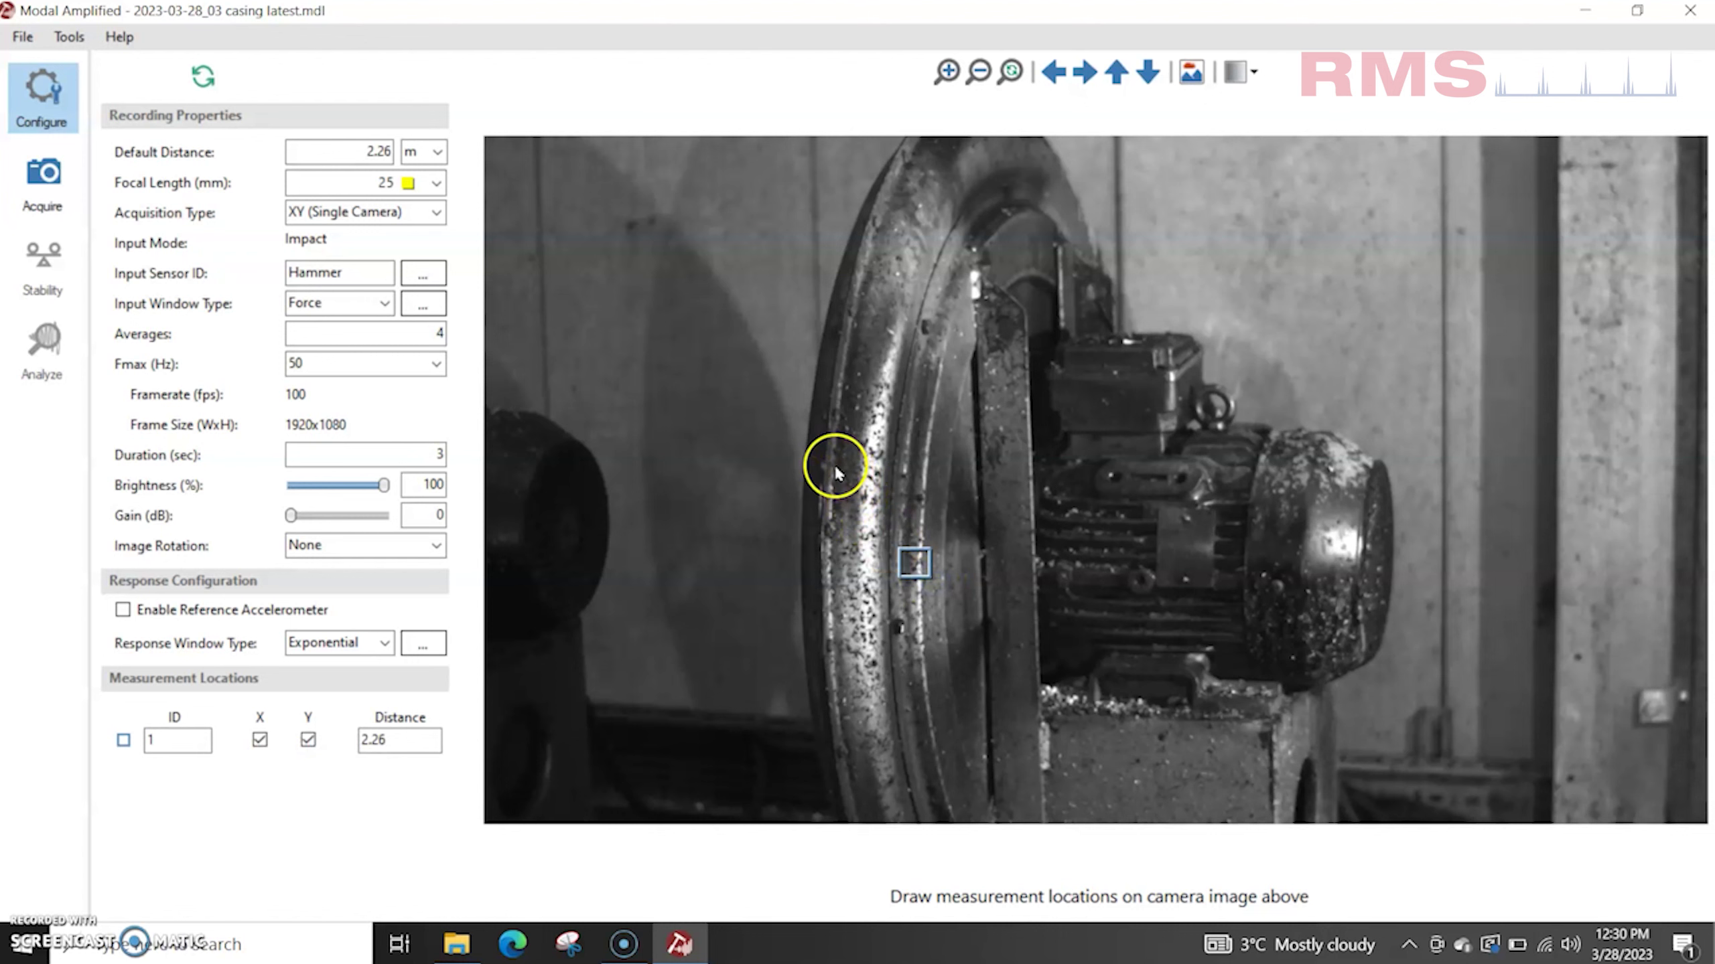
pyautogui.click(882, 504)
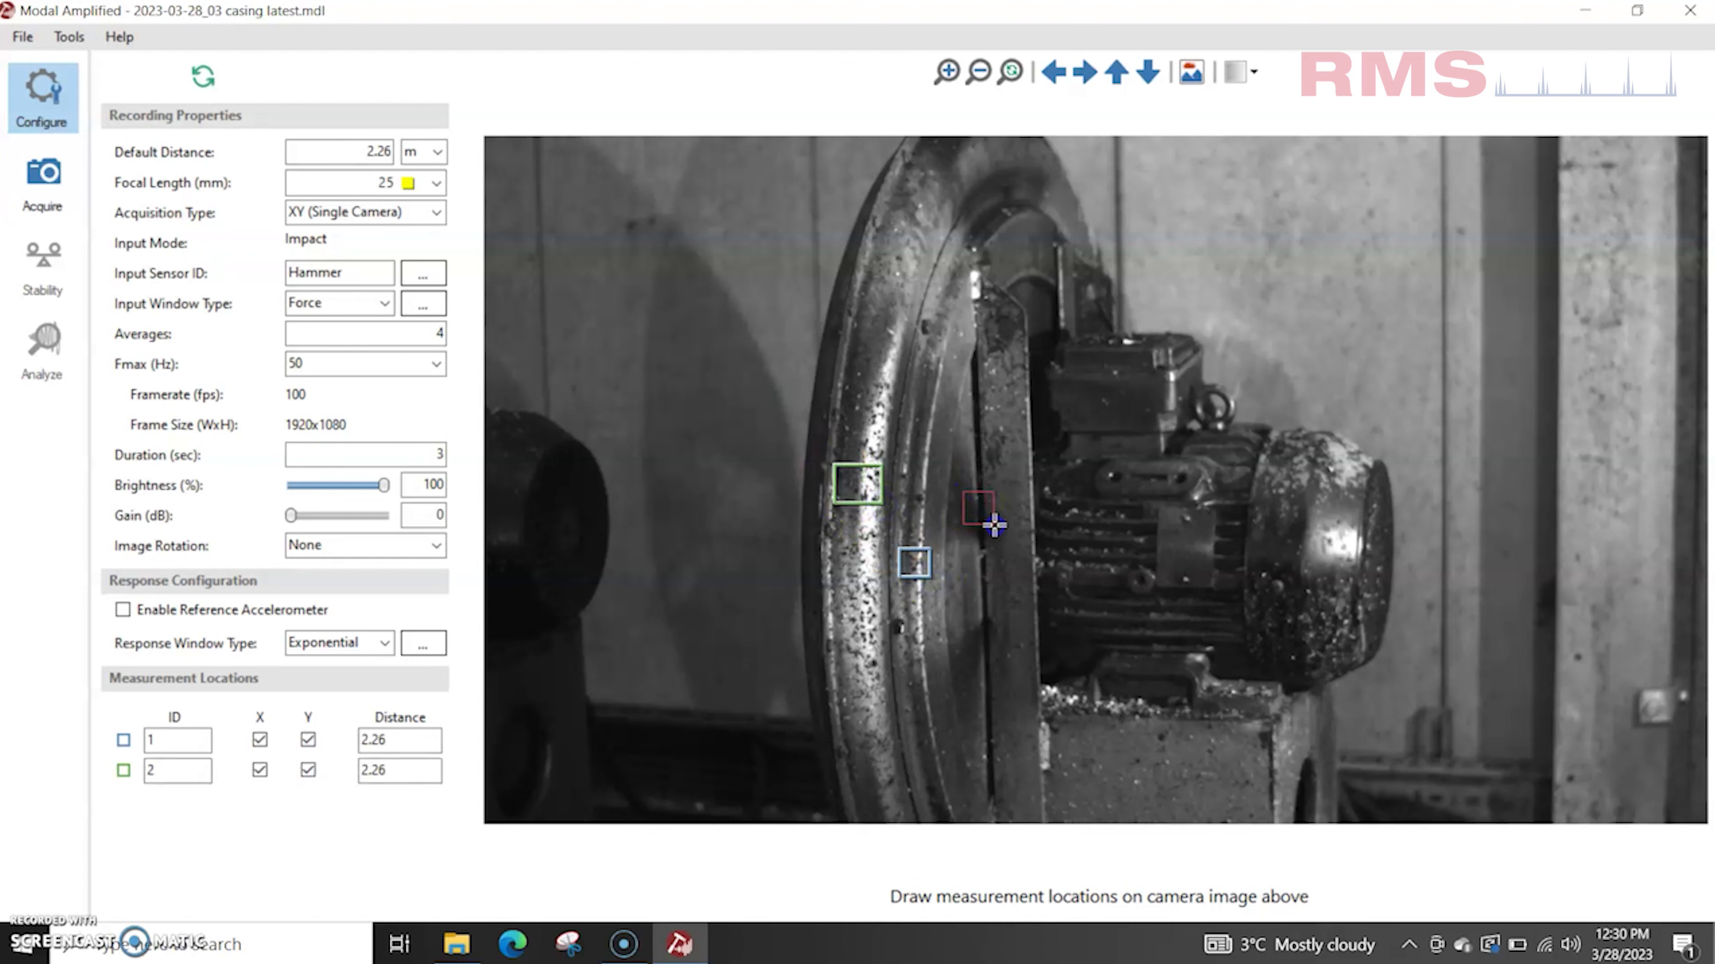
pyautogui.click(994, 524)
pyautogui.click(890, 241)
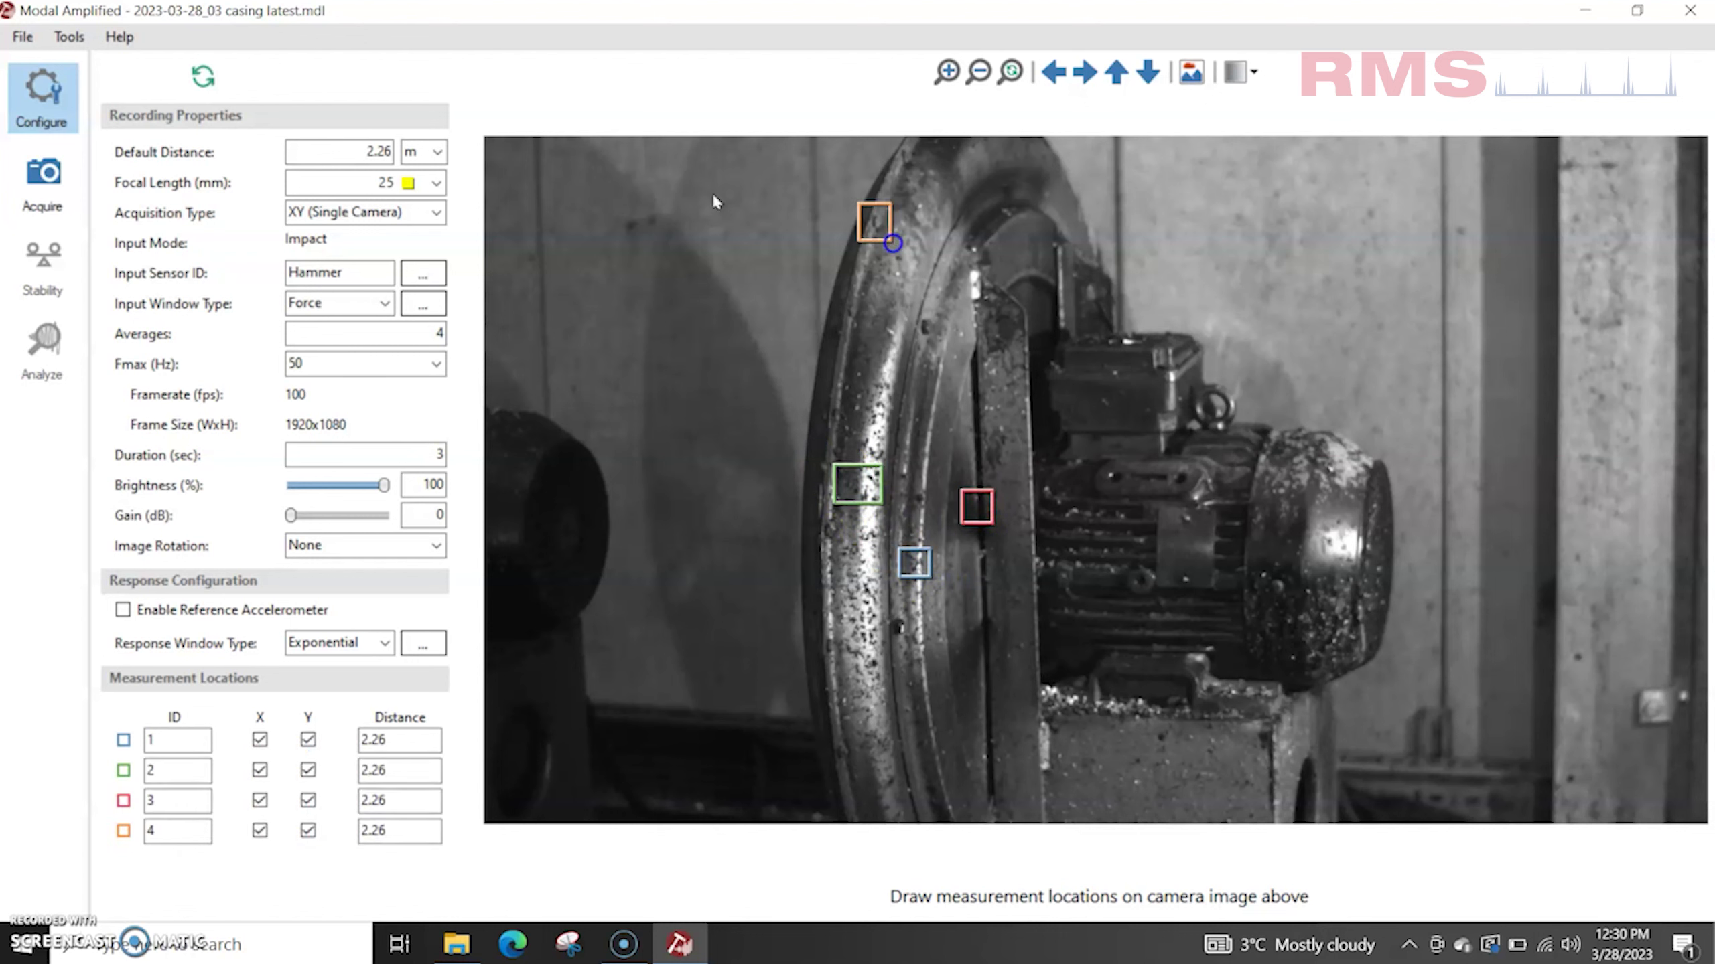
pyautogui.click(937, 344)
pyautogui.click(890, 665)
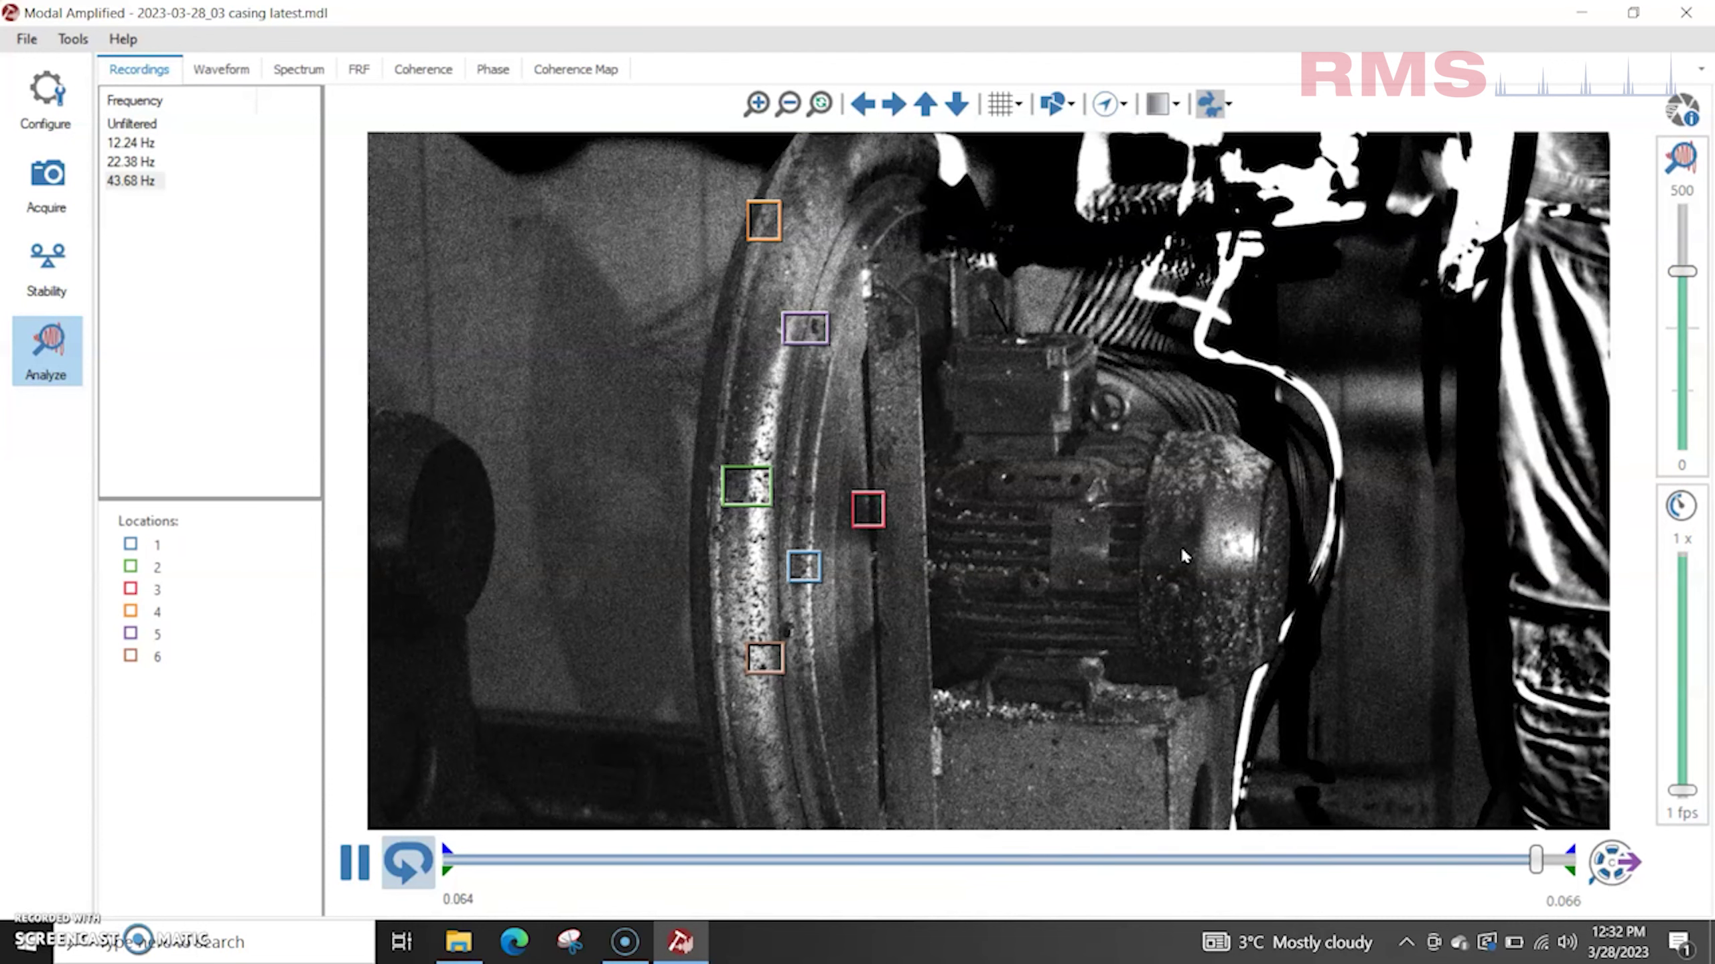
# Step: Open the 2023-03-28_04 fan side.mdl recording
pyautogui.click(1147, 521)
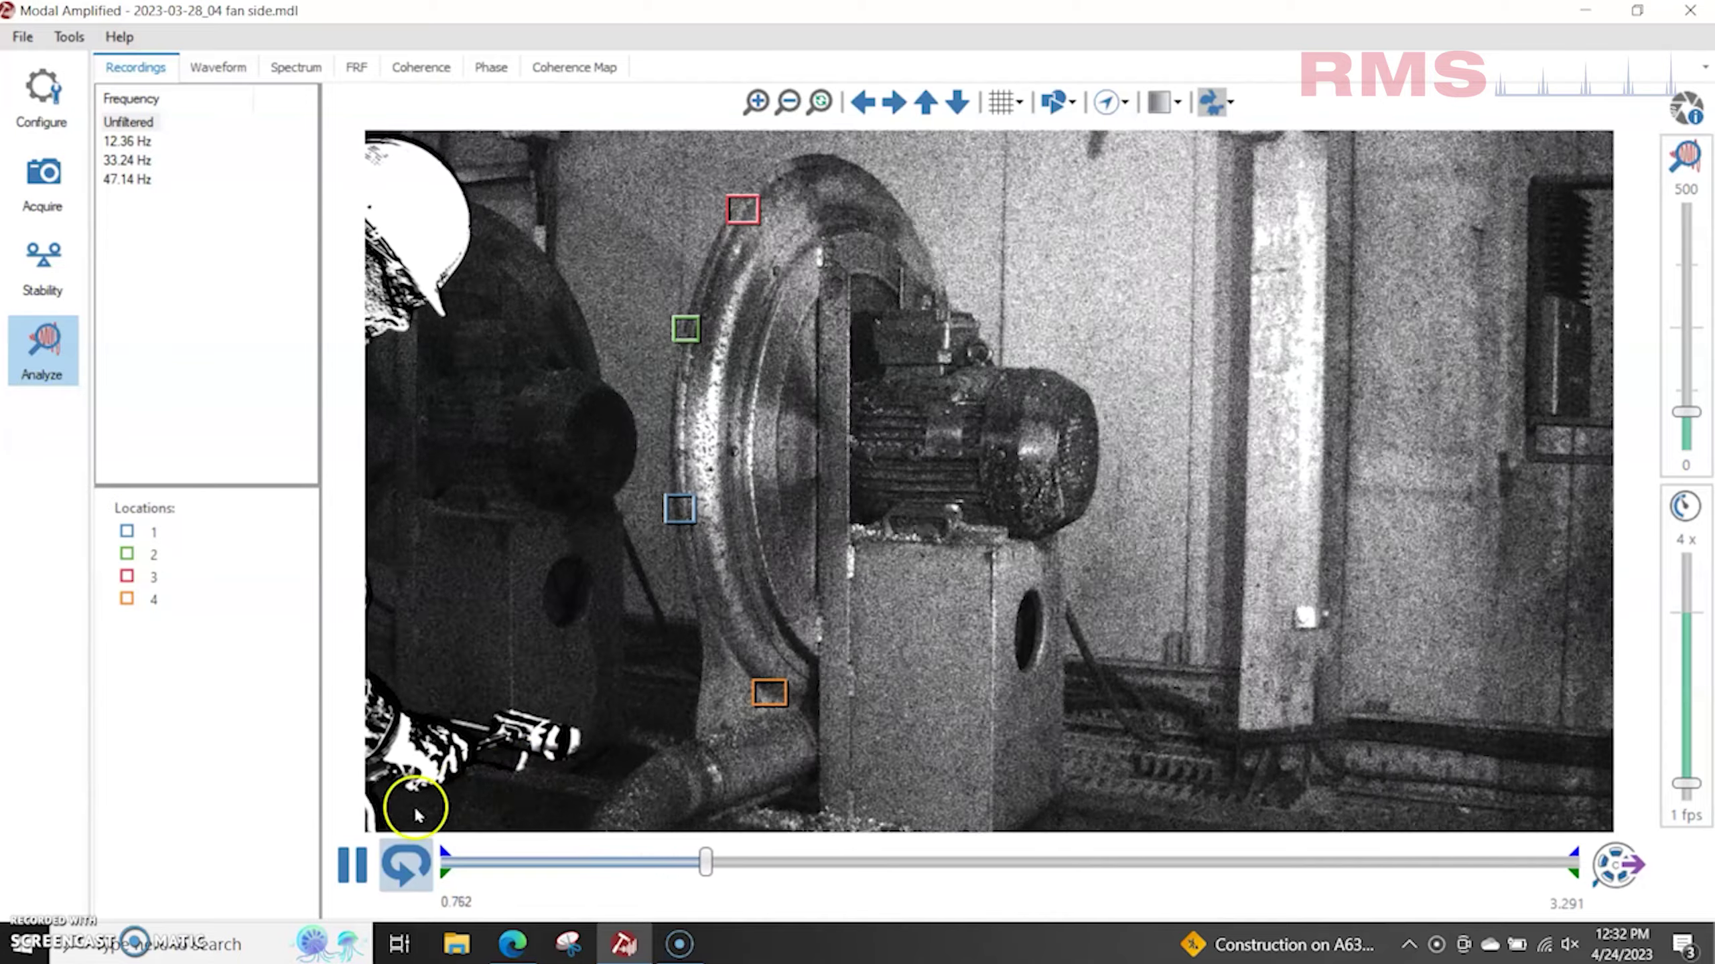
# Step: Filter the fan side video to the 47.14 Hz mode, raise its amplification, and leave it paused
pyautogui.click(345, 866)
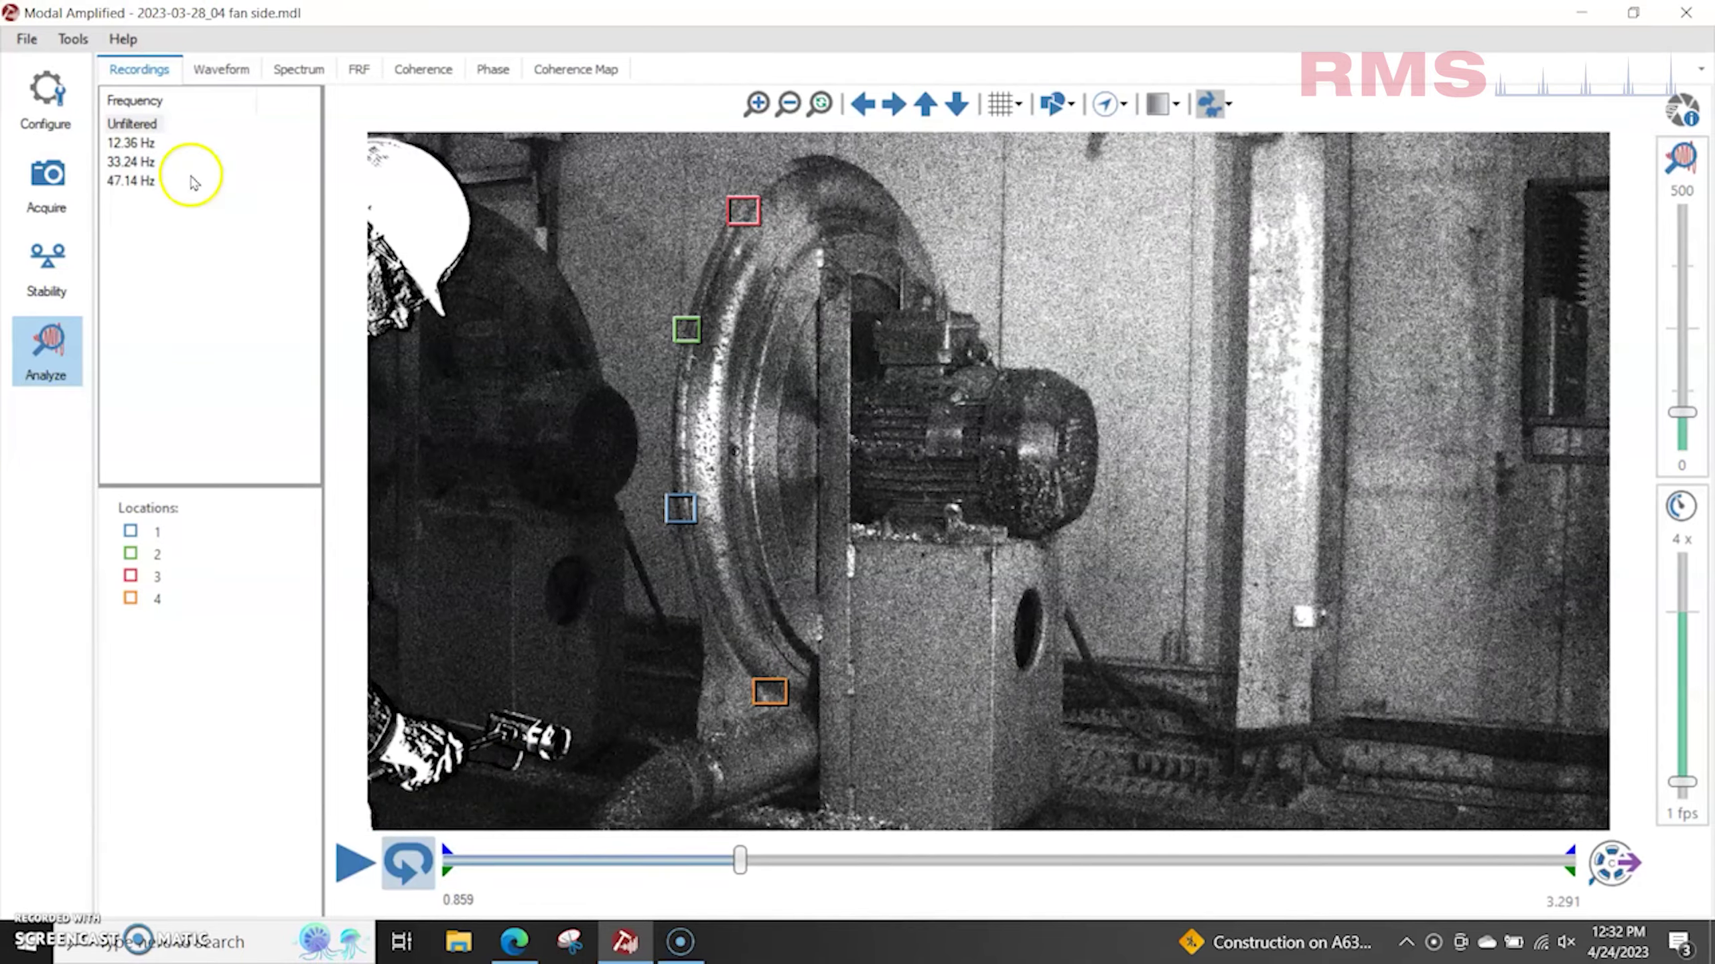
pyautogui.click(54, 278)
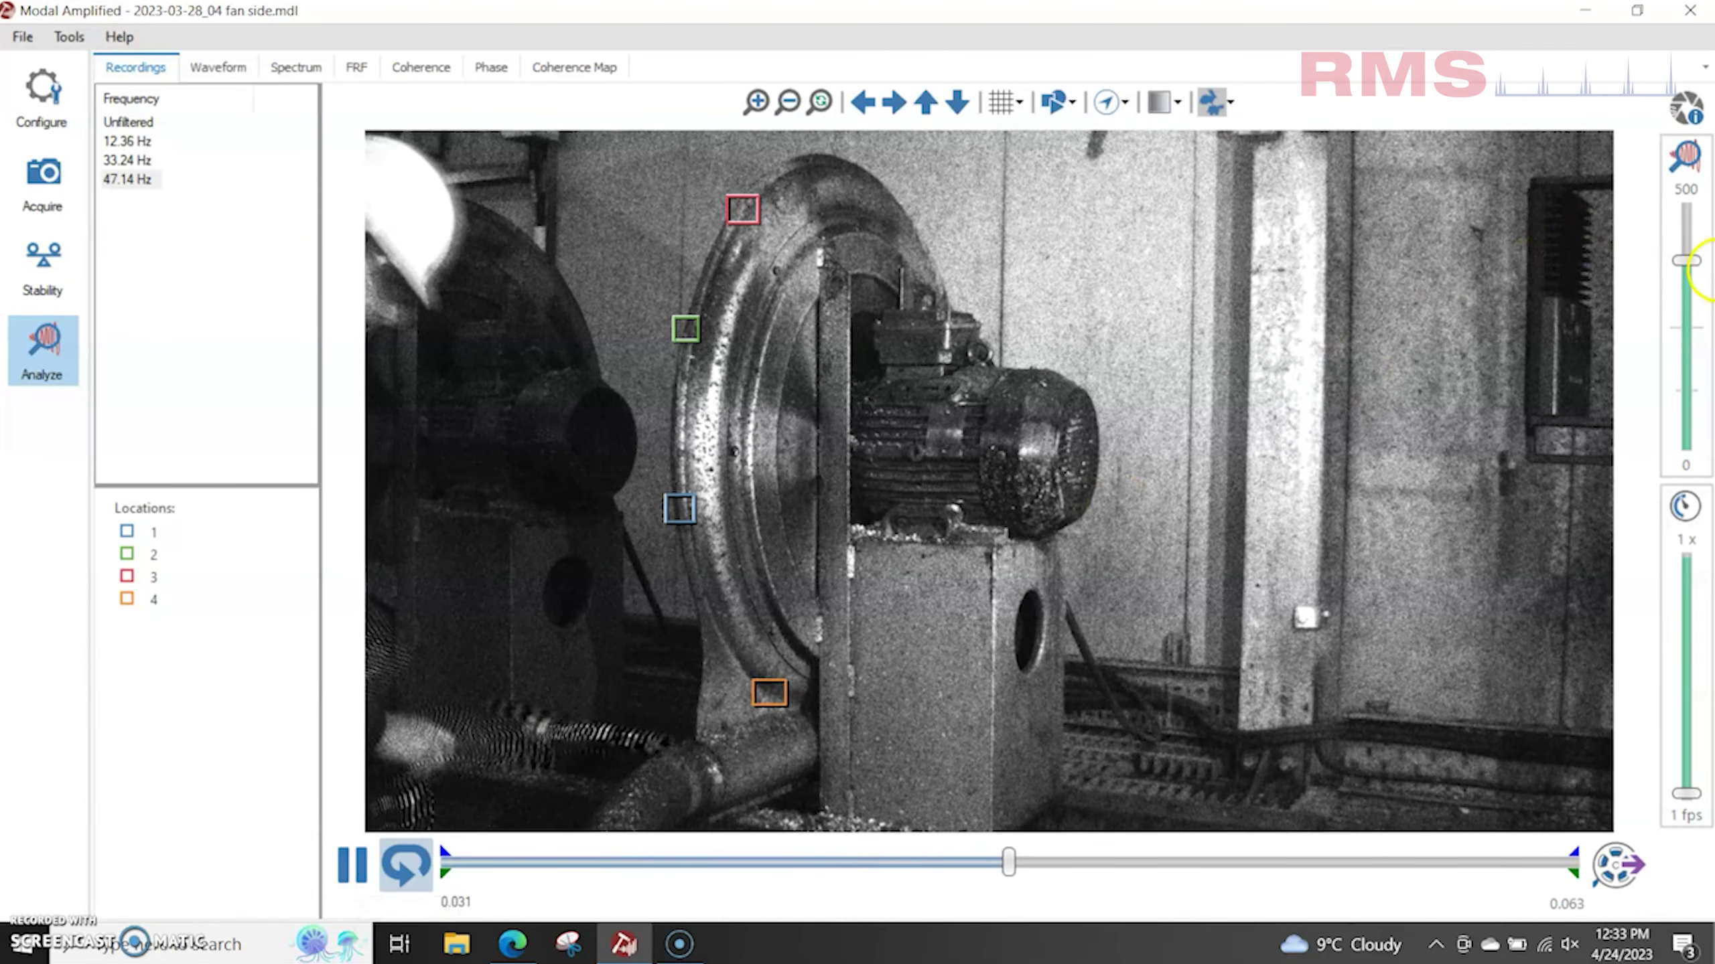
pyautogui.moveTo(1686, 794); pyautogui.dragTo(1684, 793)
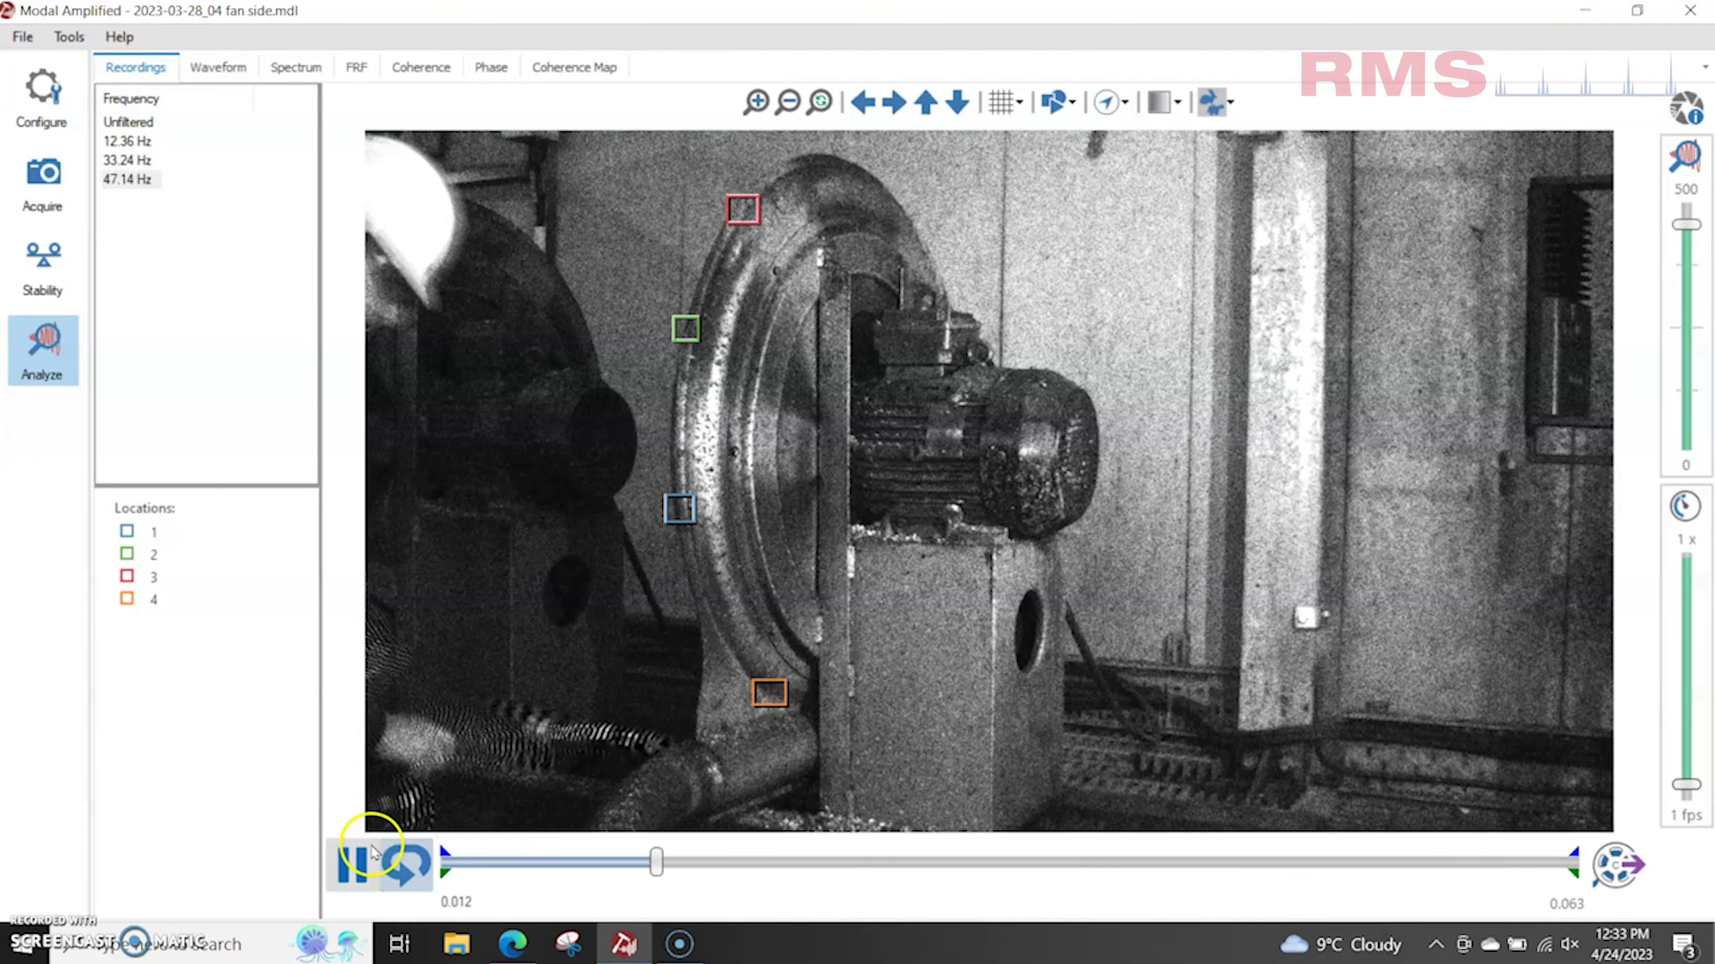
pyautogui.click(352, 865)
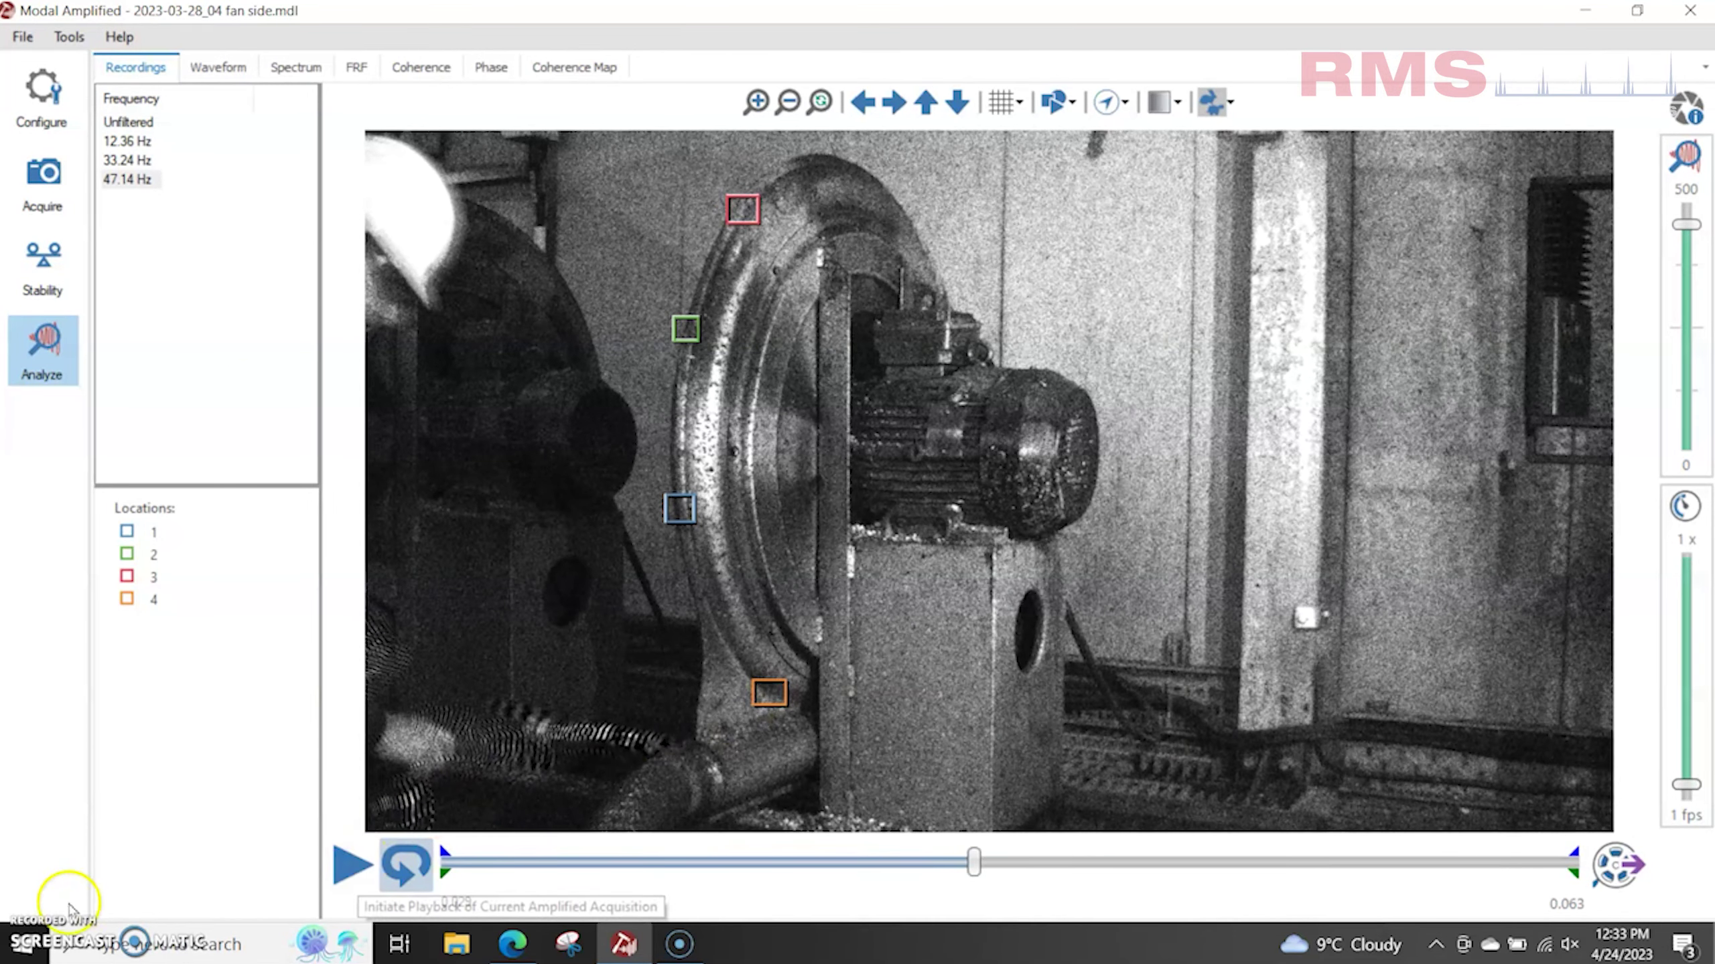